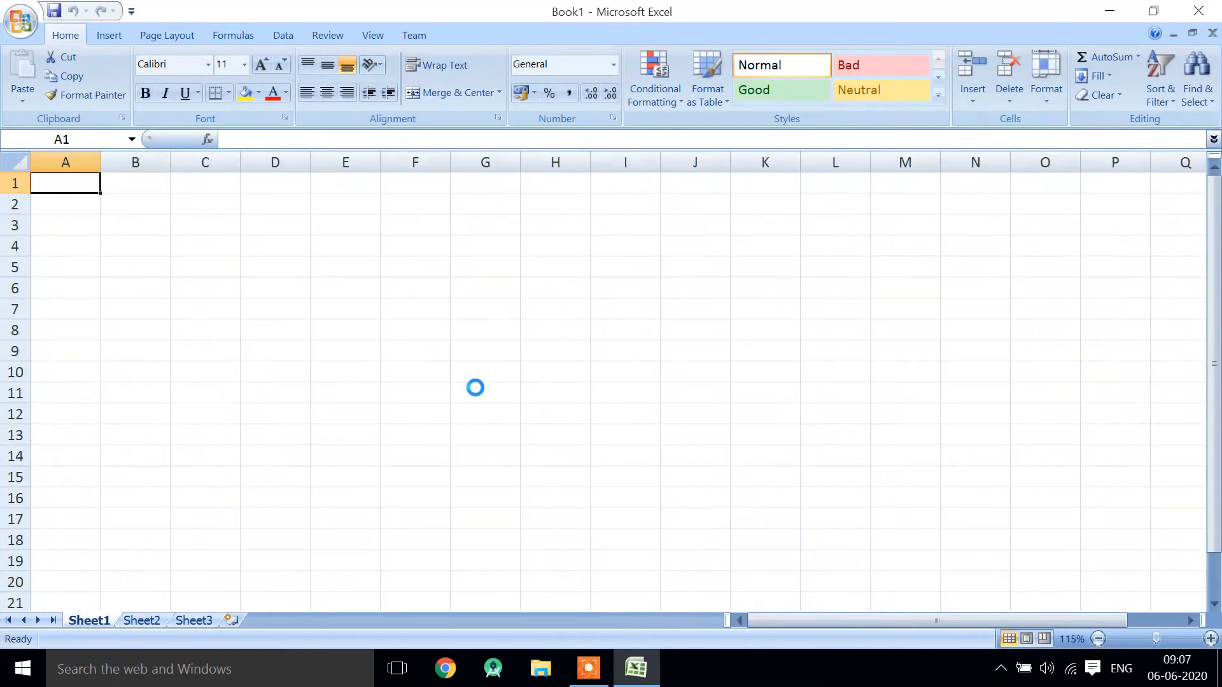
# - Merge and center cells A1:E1 and enter the heading "Loan:" in the merged cell
pyautogui.hotkey('shift', 'Right')
pyautogui.hotkey('shift', 'Right')
pyautogui.hotkey('shift', 'Right')
pyautogui.hotkey('shift', 'Right')
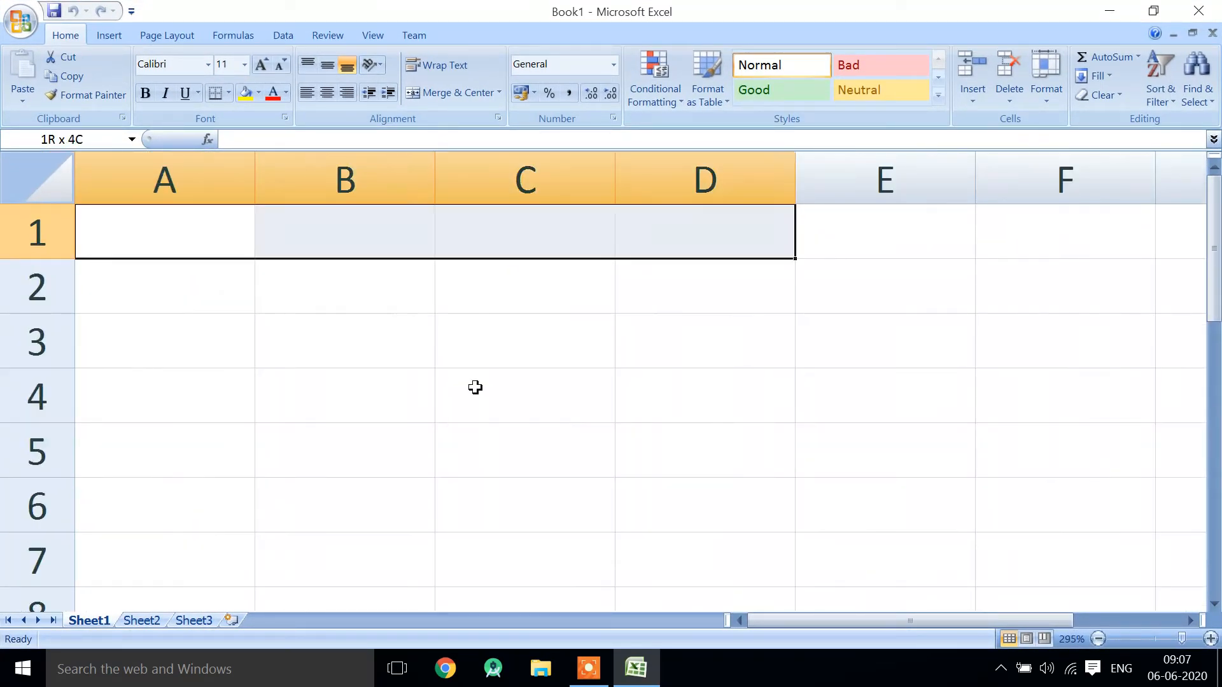
pyautogui.click(421, 98)
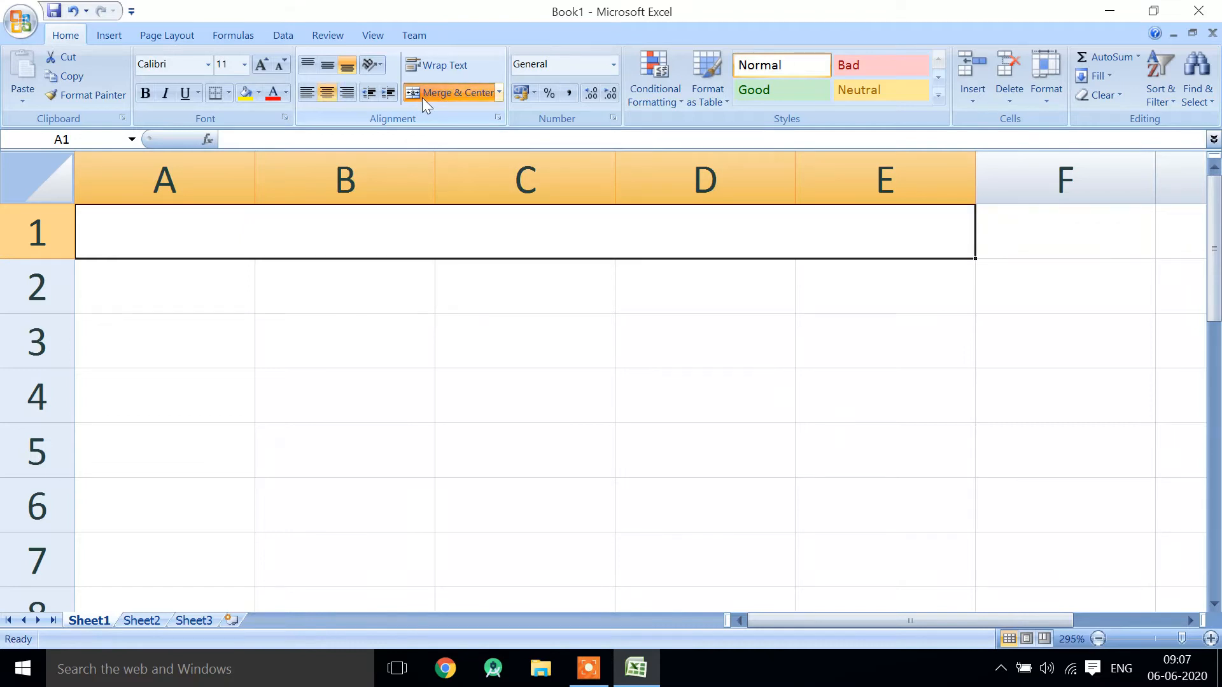
pyautogui.write('Loan:')
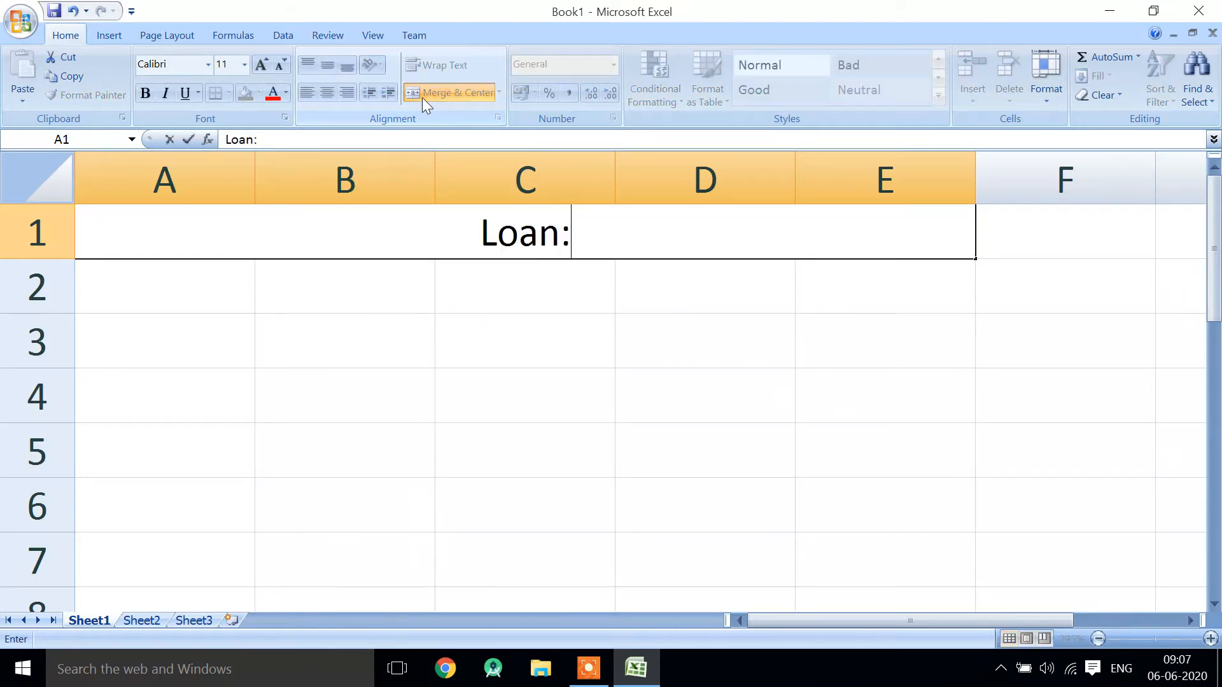
pyautogui.press('Return')
# - Make the "Loan:" heading in A1 bold and add borders around the merged cell
pyautogui.press('Up')
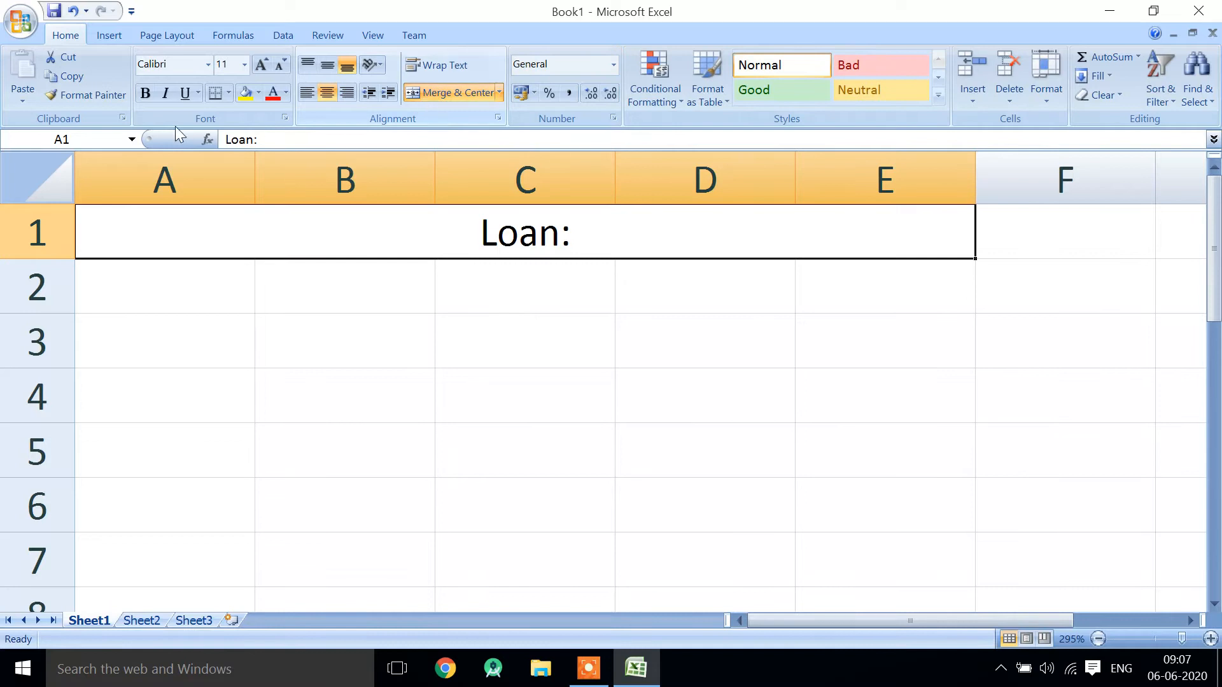
pyautogui.click(146, 92)
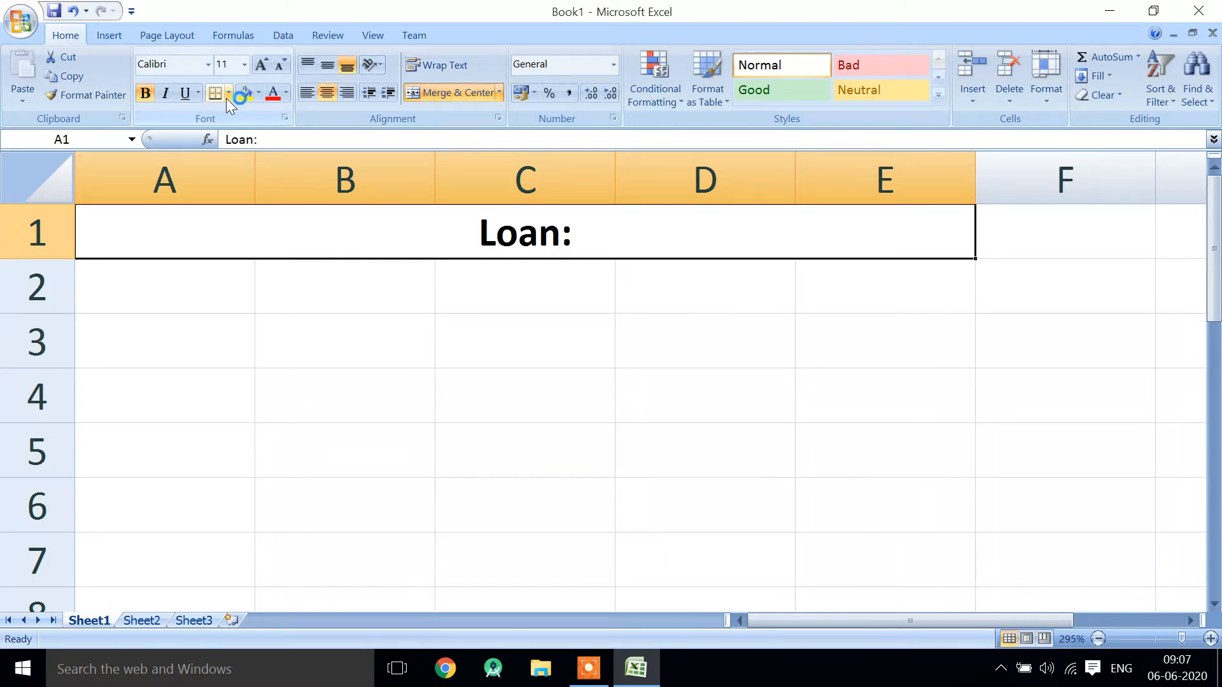
pyautogui.click(227, 98)
pyautogui.click(257, 238)
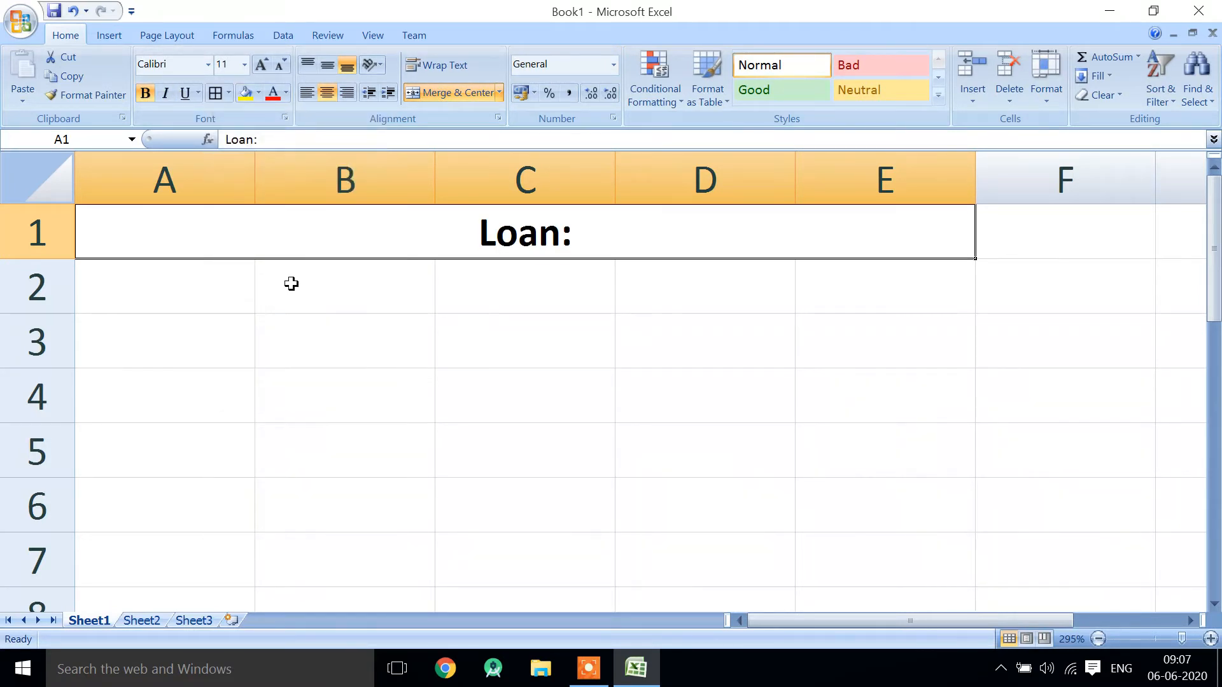
pyautogui.click(274, 279)
pyautogui.press('Left')
pyautogui.hotkey('shift', 'Right')
pyautogui.hotkey('shift', 'Down')
pyautogui.hotkey('shift', 'Down')
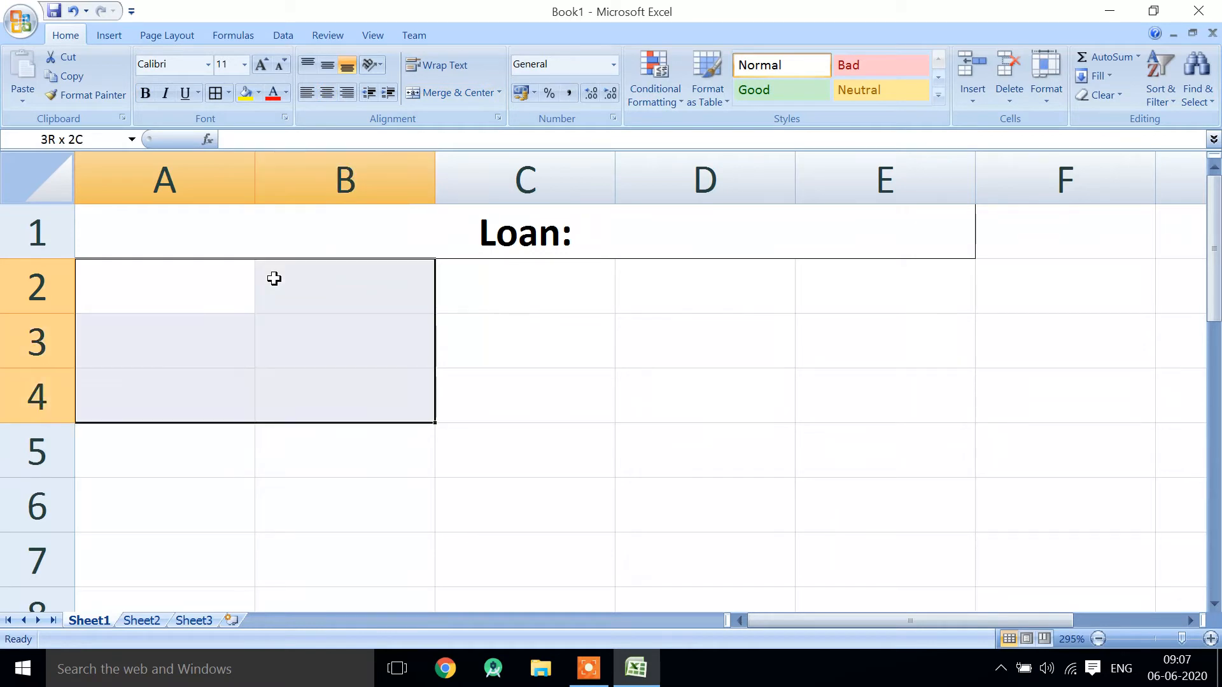
pyautogui.hotkey('shift', 'Left')
pyautogui.hotkey('shift', 'Down')
pyautogui.click(509, 232)
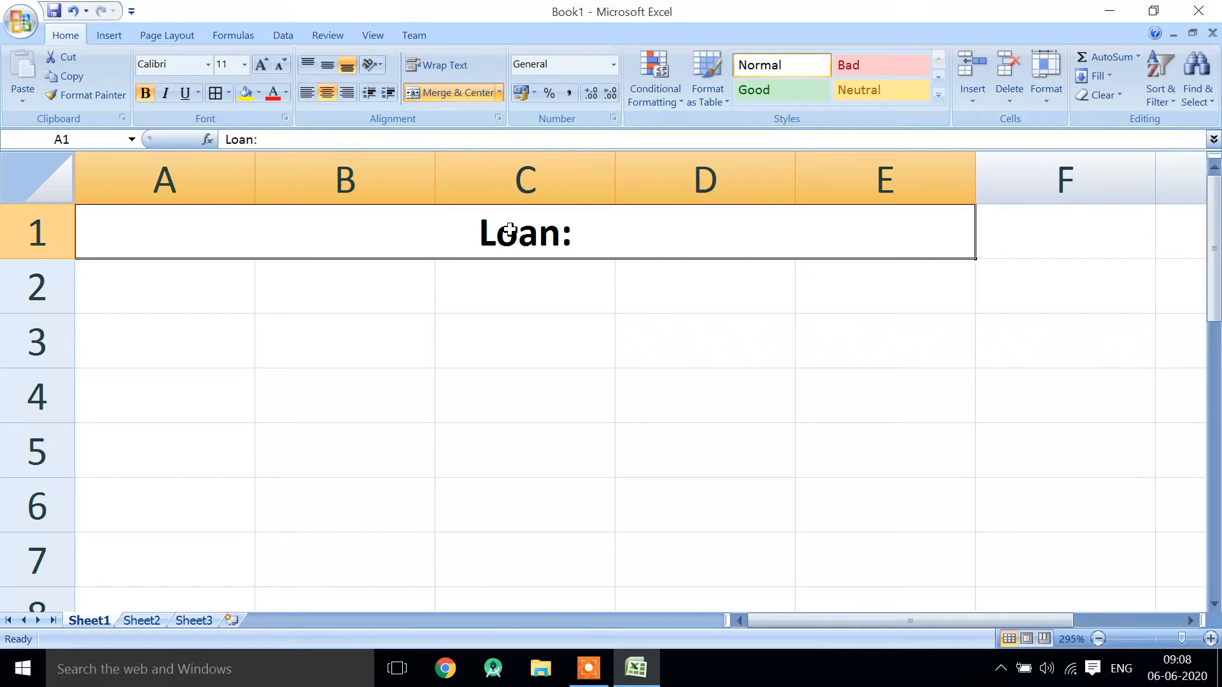
# - Merge and center the block A3:E6 below the heading
pyautogui.press('Down')
pyautogui.press('Down')
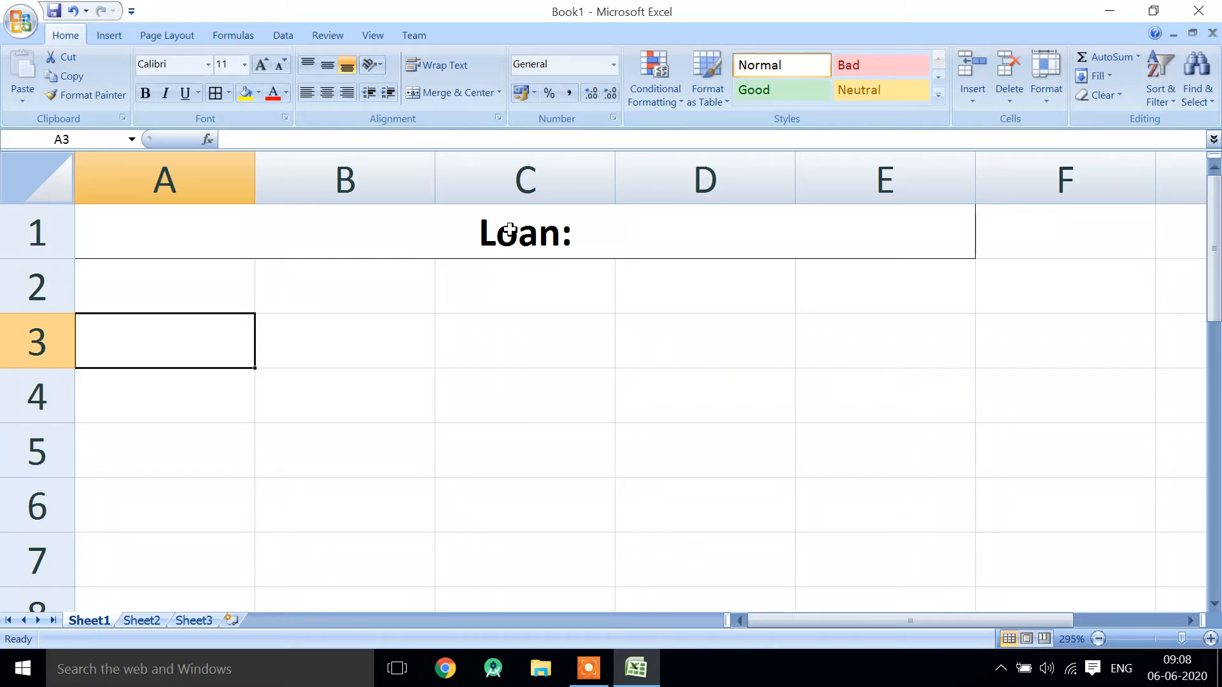
pyautogui.hotkey('shift', 'Right')
pyautogui.hotkey('shift', 'Right')
pyautogui.hotkey('shift', 'Right')
pyautogui.hotkey('shift', 'Right')
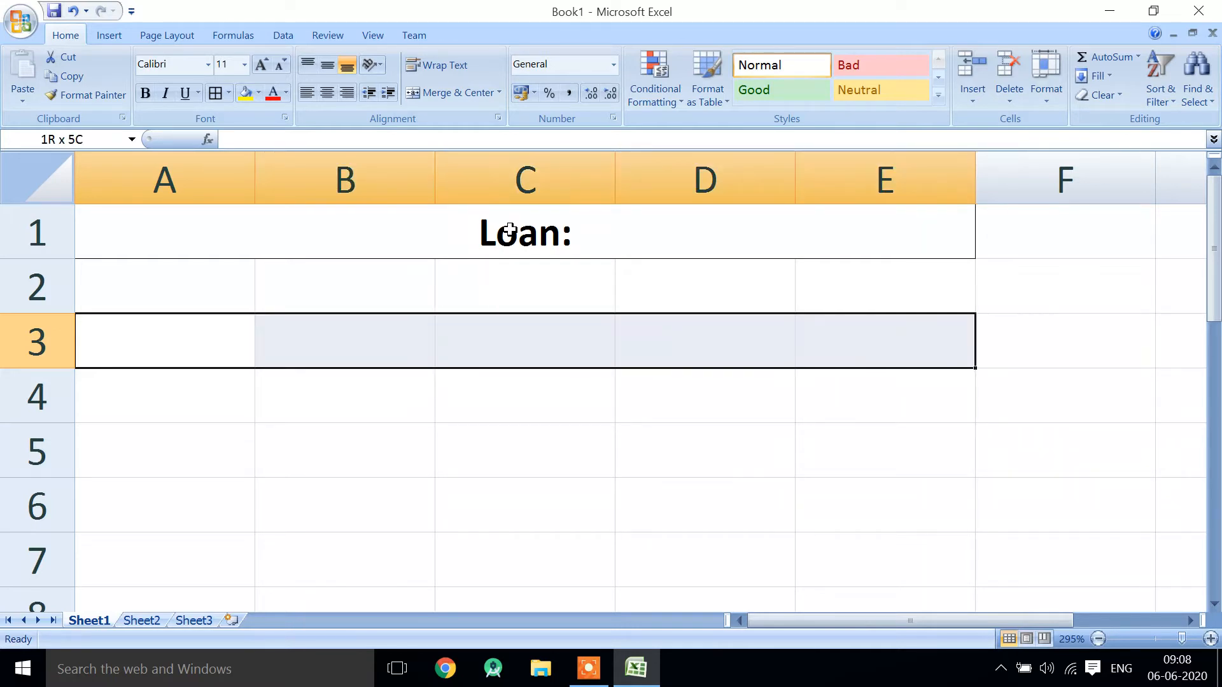
pyautogui.hotkey('shift', 'Down')
pyautogui.hotkey('shift', 'Down')
pyautogui.hotkey('shift', 'Down')
pyautogui.click(498, 93)
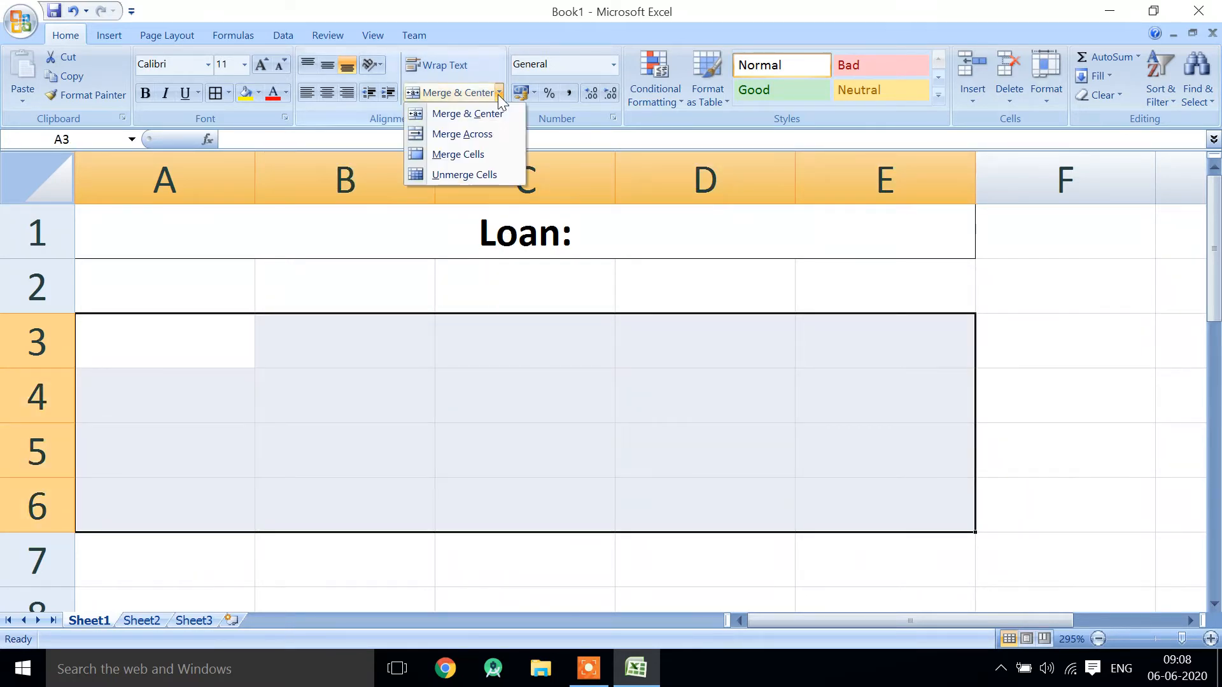
pyautogui.click(494, 114)
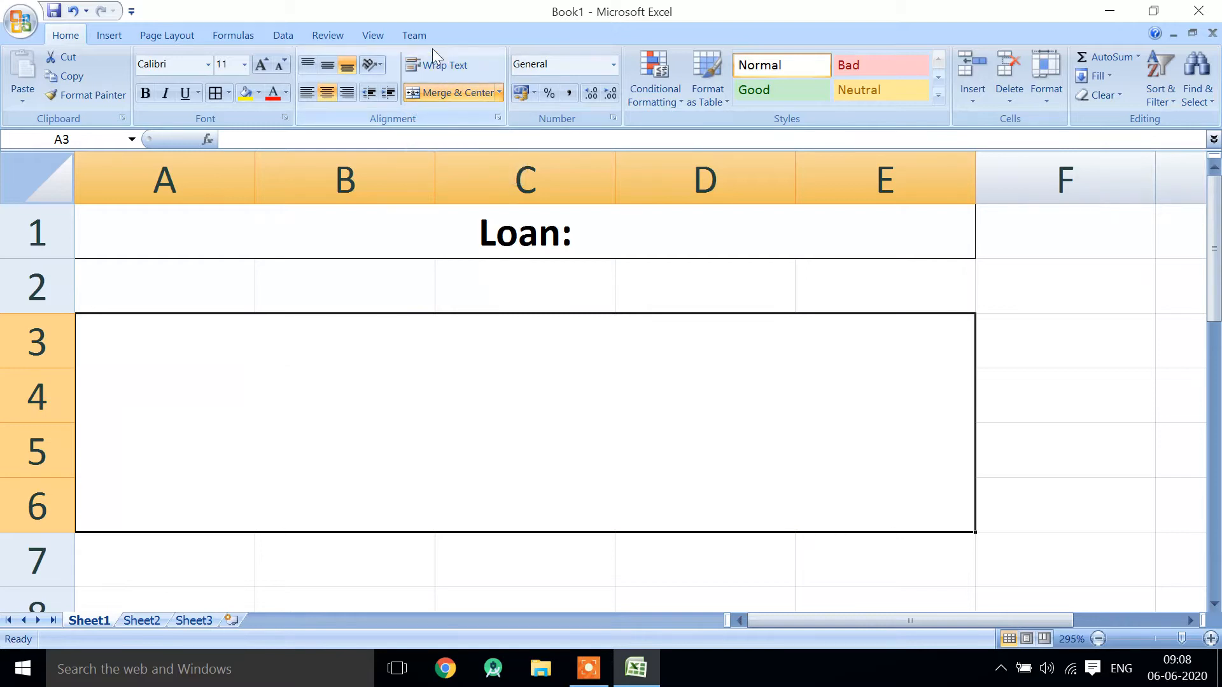
# - Turn on text wrapping for the merged block A3:E6 and begin its definition with "A payment is an amount given periodically"
pyautogui.write('A payme')
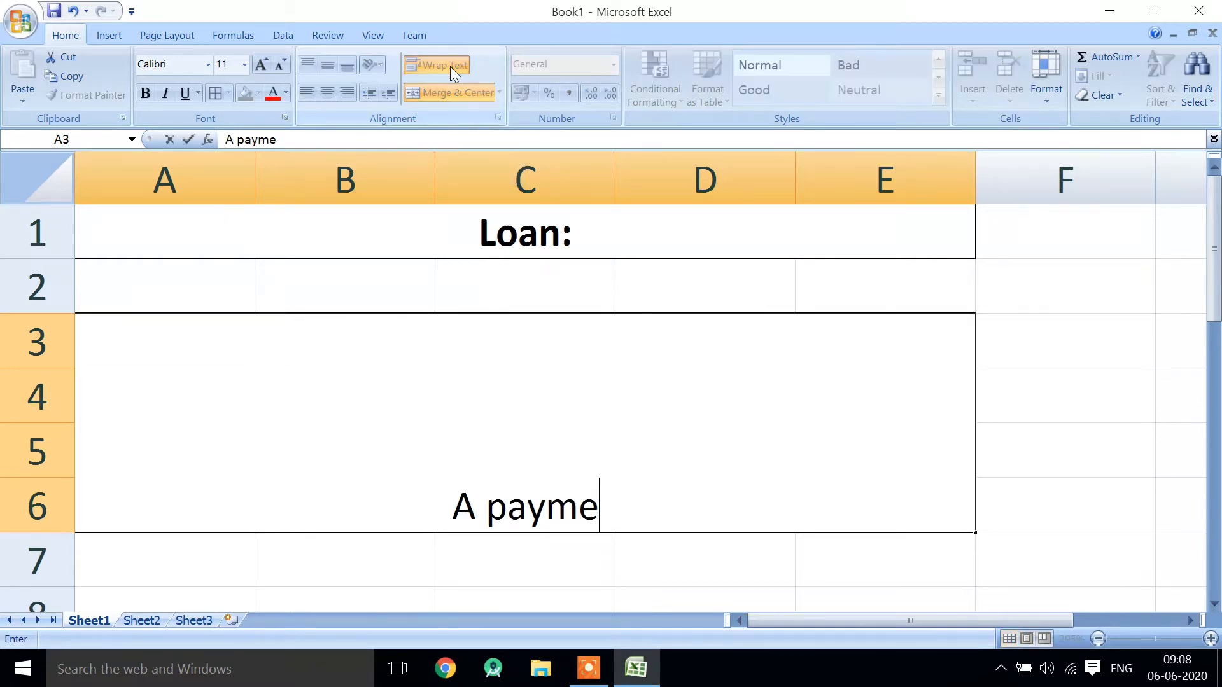
pyautogui.write('nt is an amou')
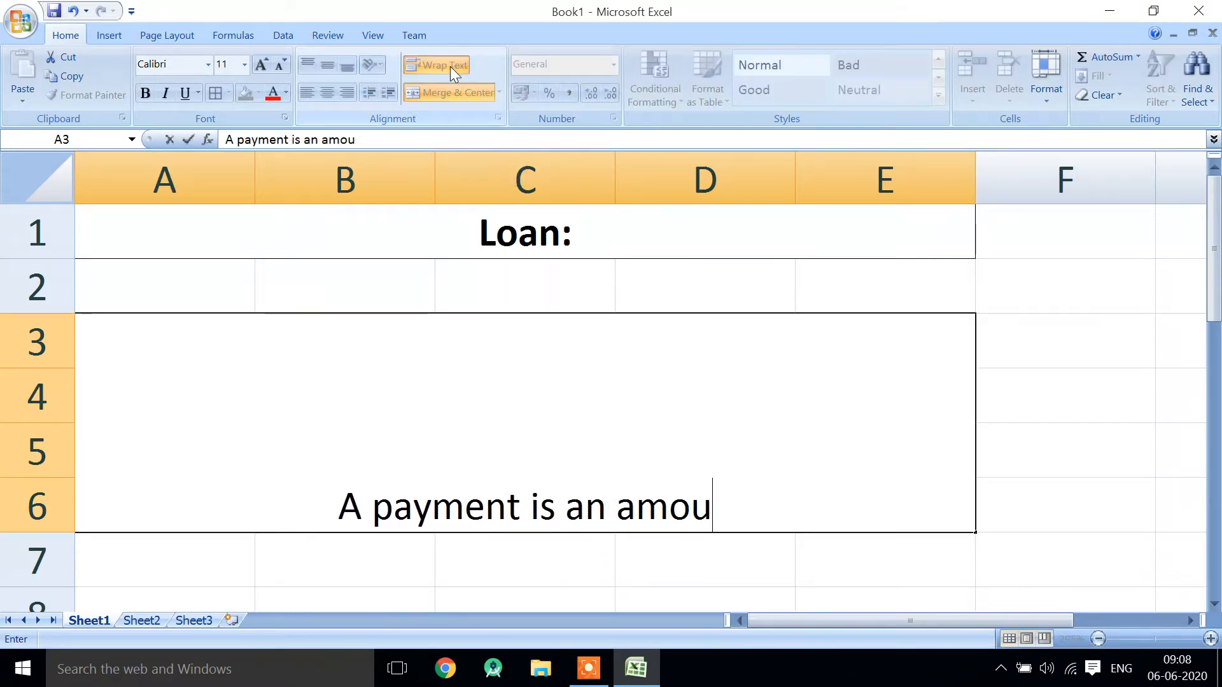
pyautogui.write('nt given periodical')
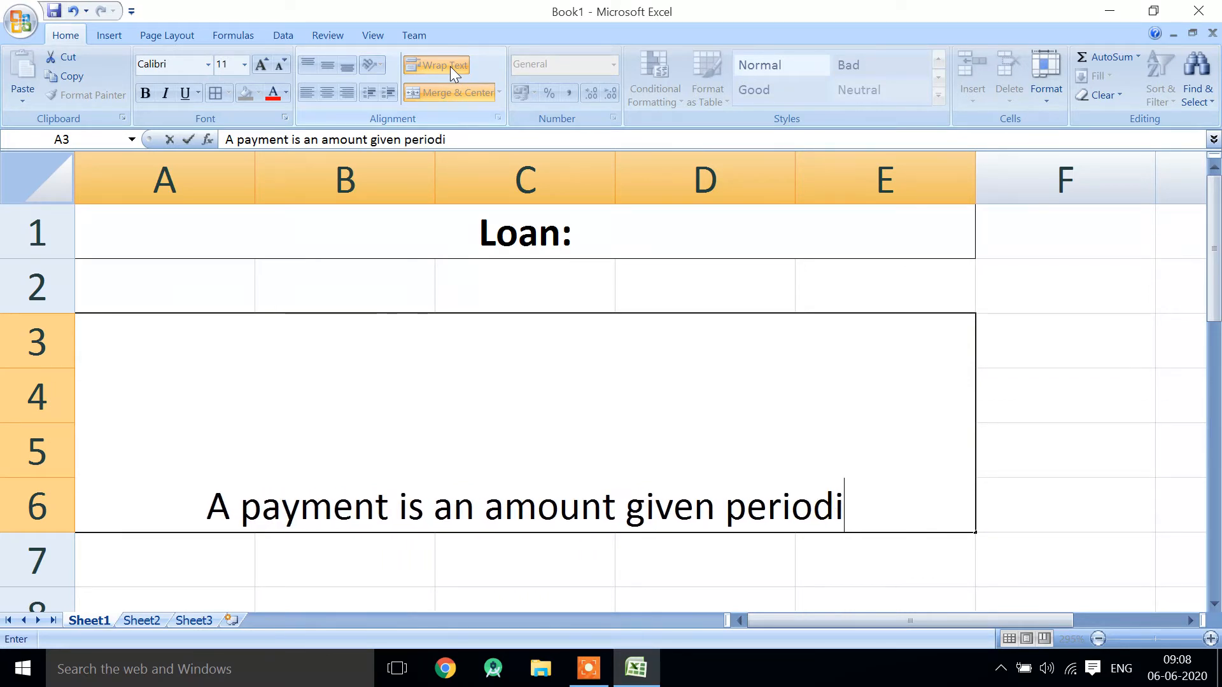
pyautogui.press('BackSpace')
pyautogui.write('lly')
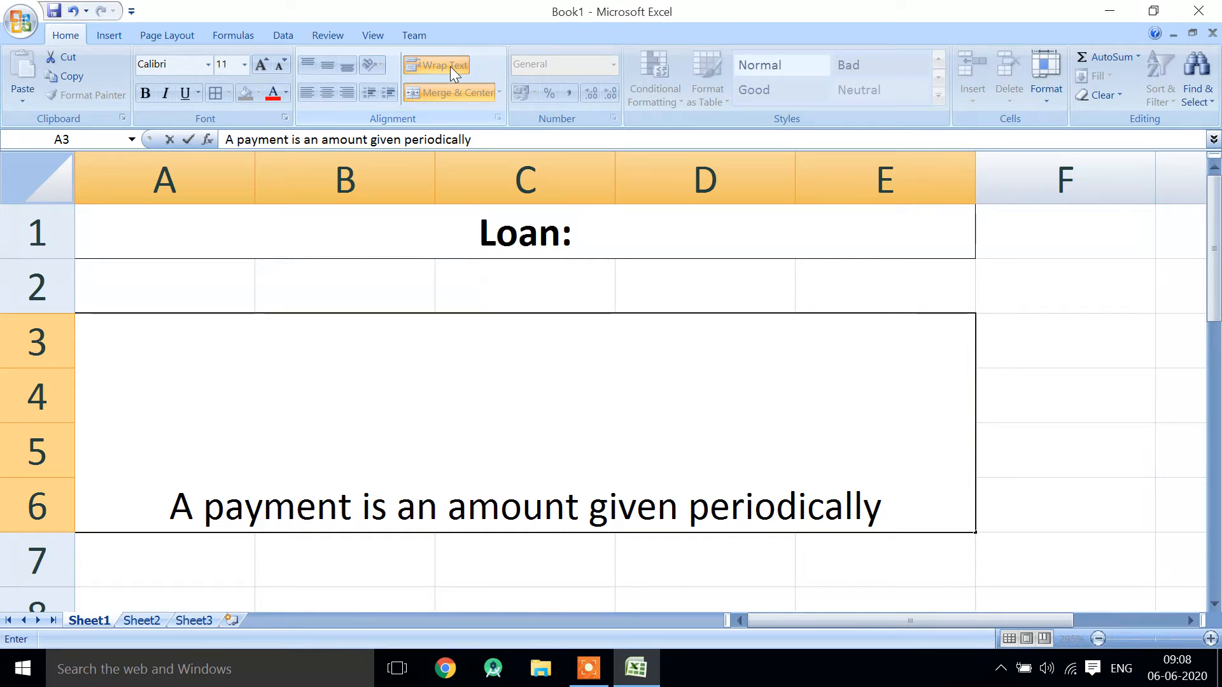
# - Complete the definition in A3 with "which contains interest rate and its to be return in a certain period of time"
pyautogui.write('which')
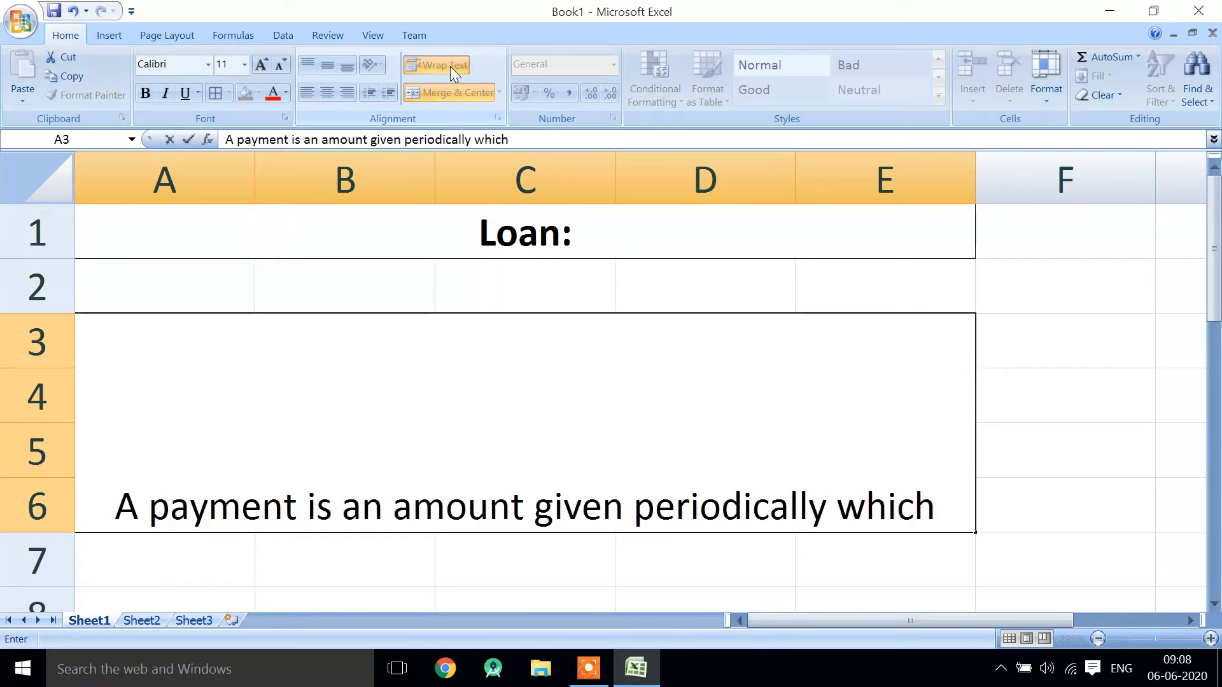
pyautogui.write(' contains int')
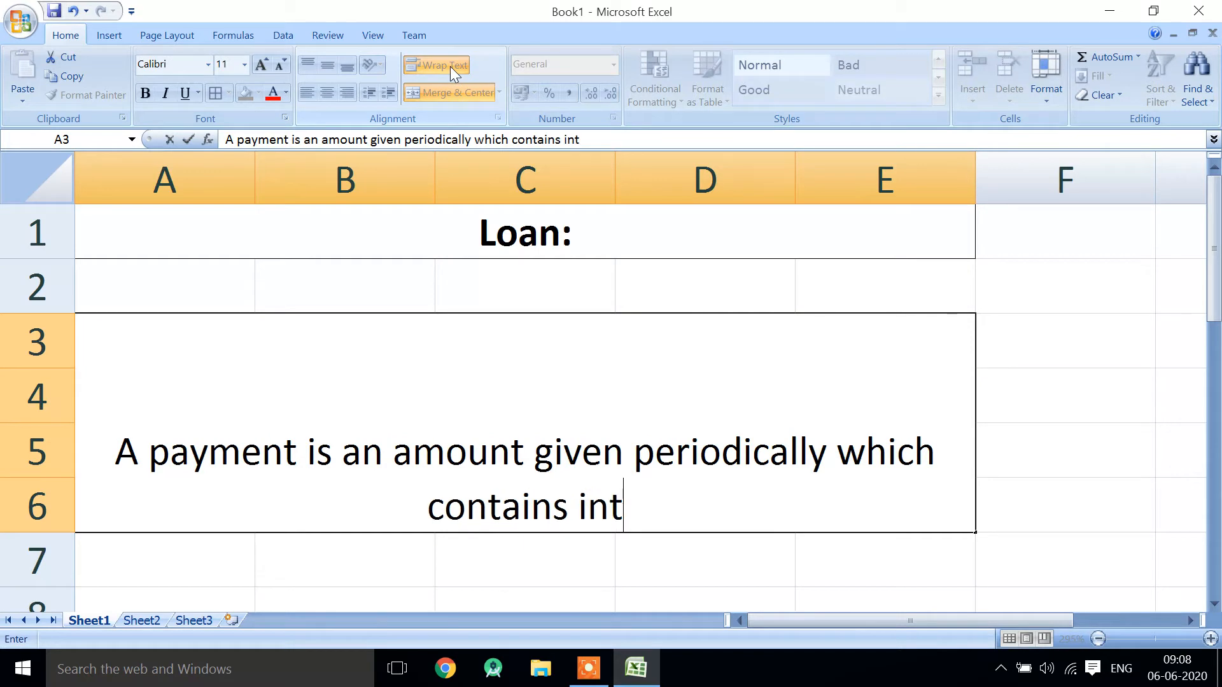
pyautogui.write('erest rate and ')
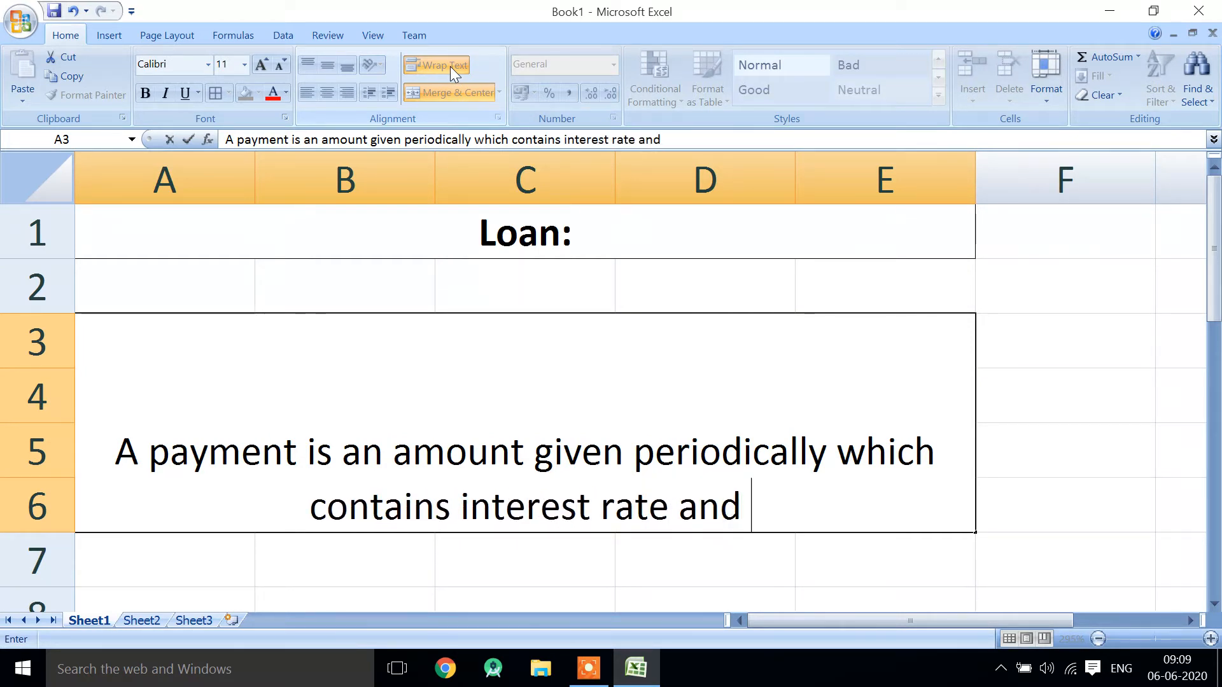
pyautogui.write('its to be')
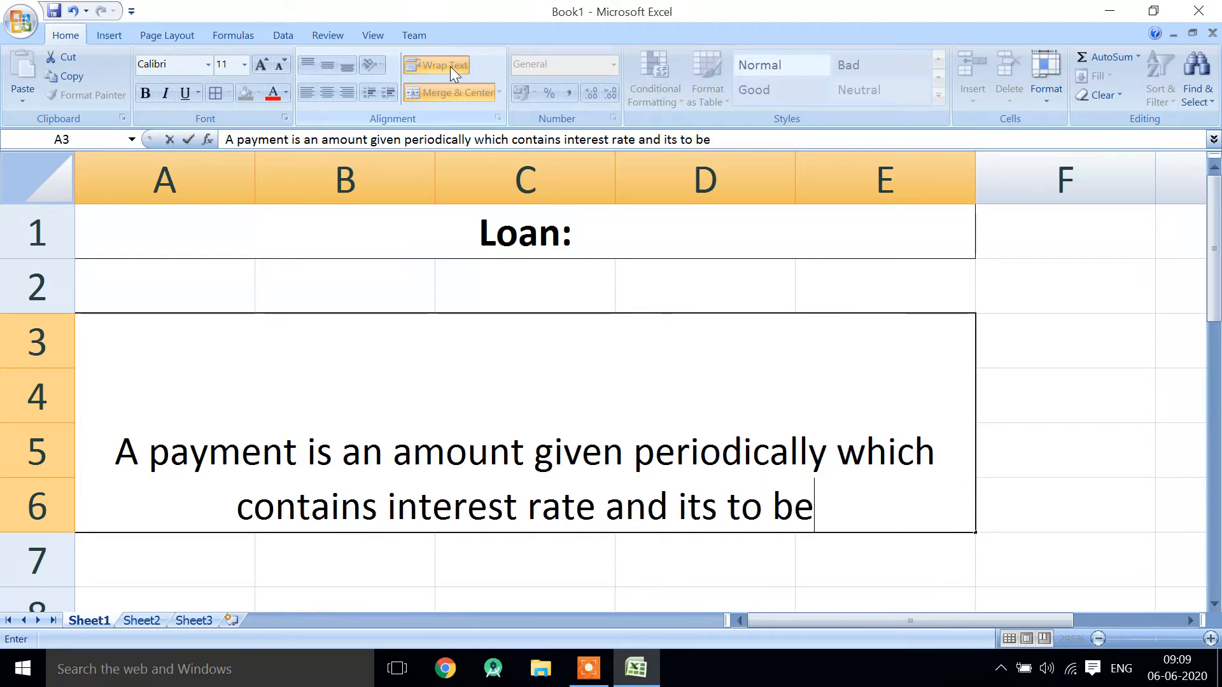
pyautogui.write(' return ')
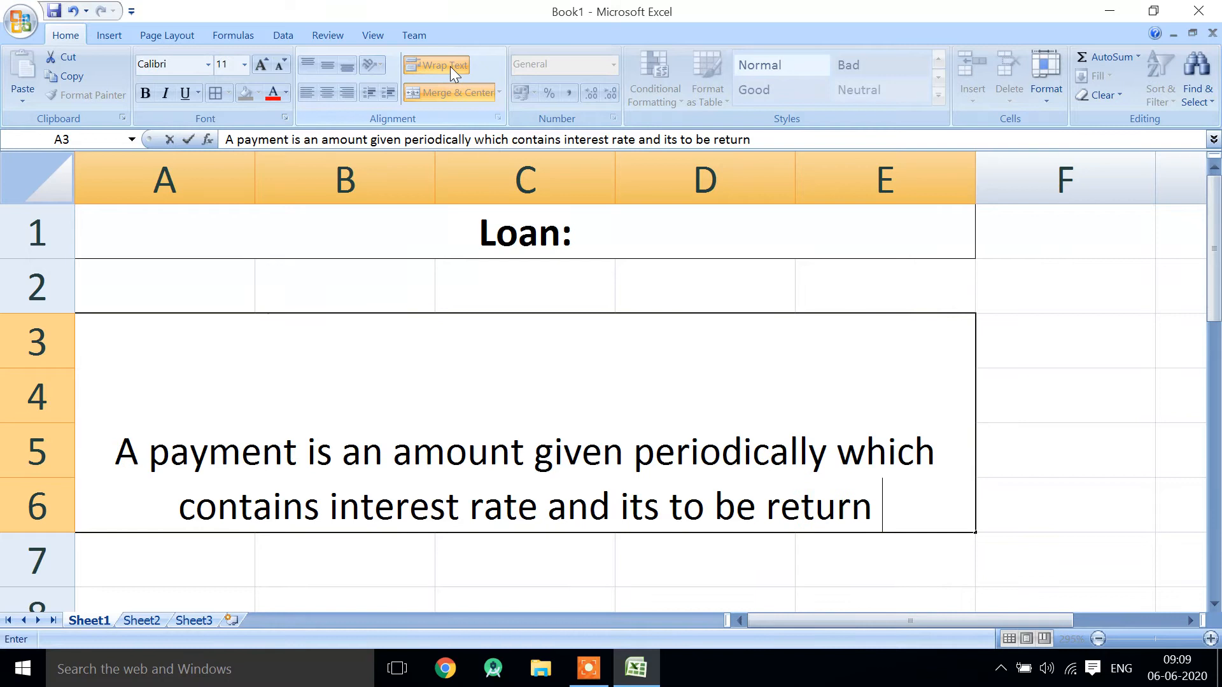
pyautogui.write('in a certa')
pyautogui.press('BackSpace')
pyautogui.press('BackSpace')
pyautogui.write('rtain perio')
pyautogui.press('BackSpace')
pyautogui.write('iod of ti,e')
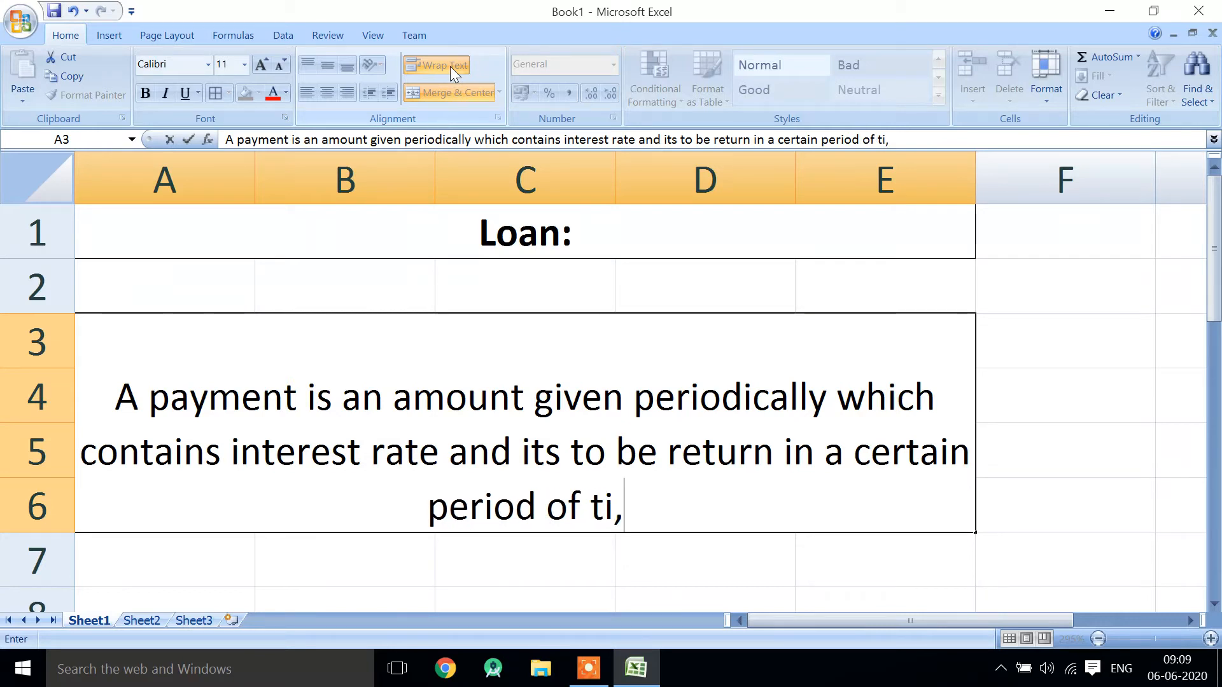
pyautogui.press('BackSpace')
pyautogui.press('BackSpace')
pyautogui.write('me')
pyautogui.press('Return')
# - Make the definition text in A3:E6 bold and put a border around the merged block
pyautogui.press('Up')
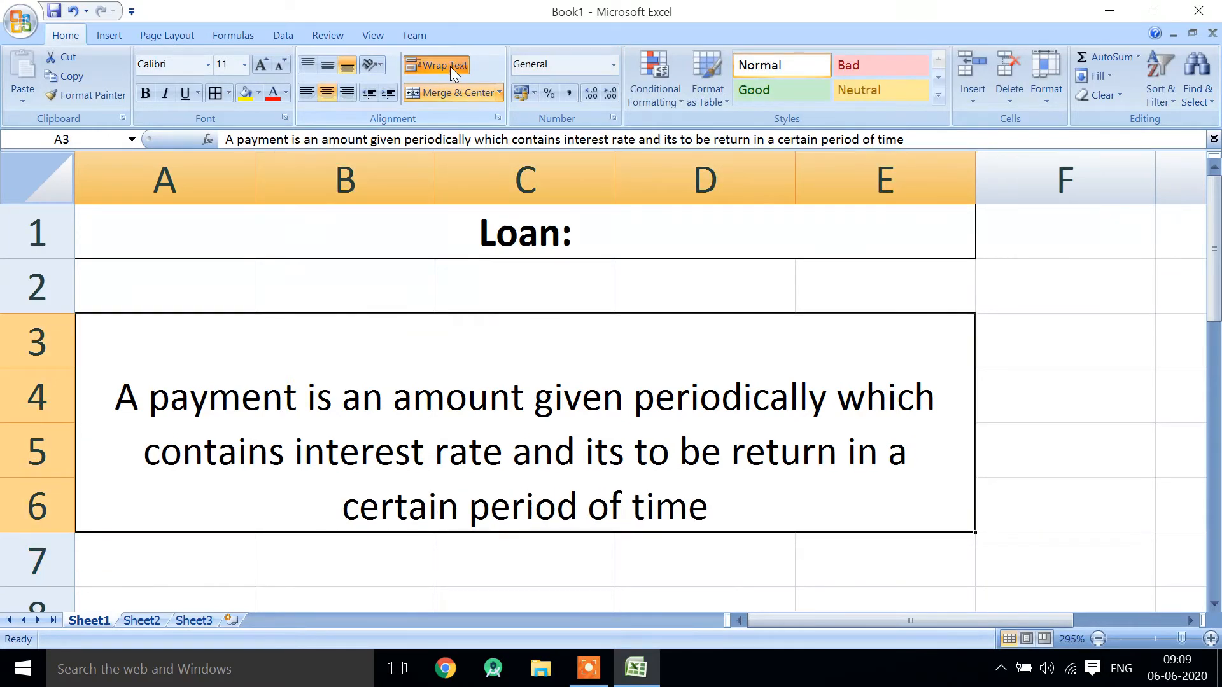
pyautogui.click(144, 94)
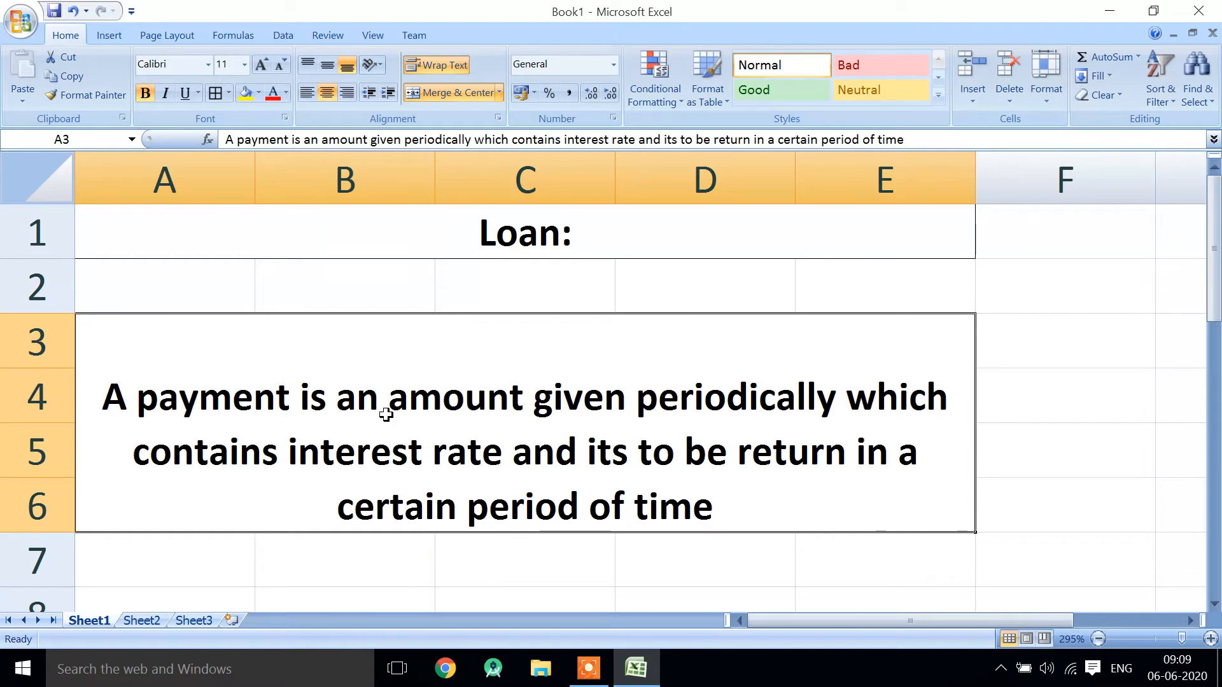
# - Enter the labels "Loan", "Rate" and "Time" in cells A8, A9 and A10
pyautogui.press('Return')
pyautogui.press('Return')
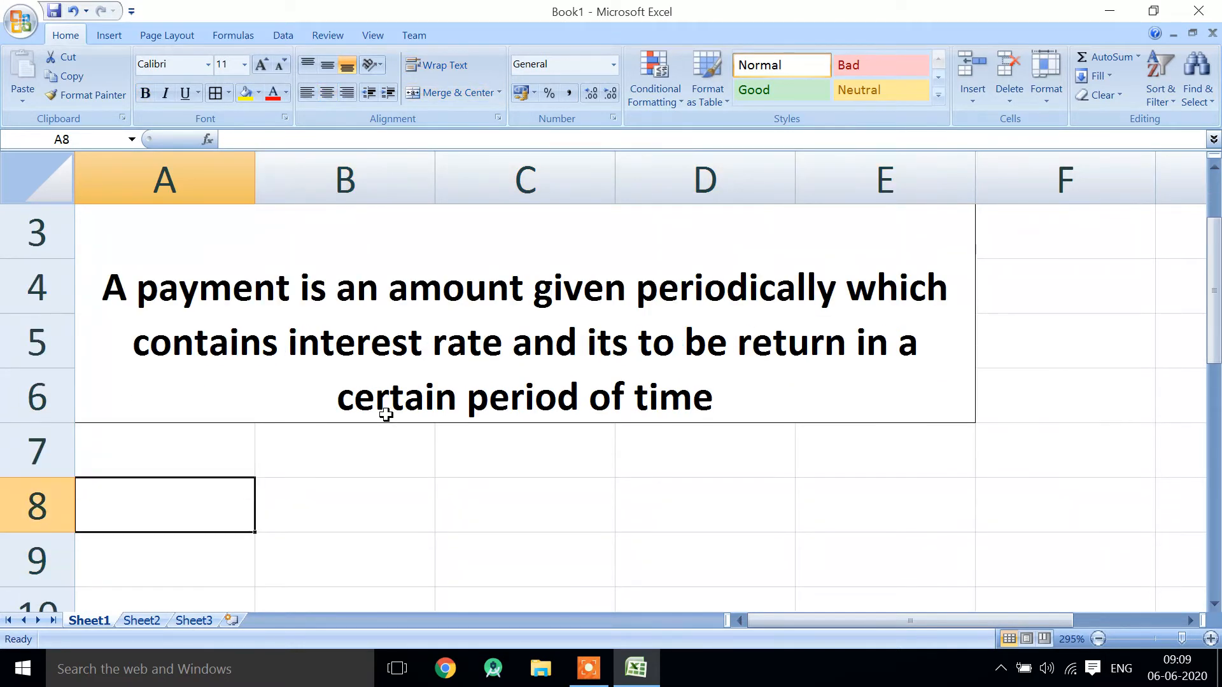
pyautogui.write('Loan')
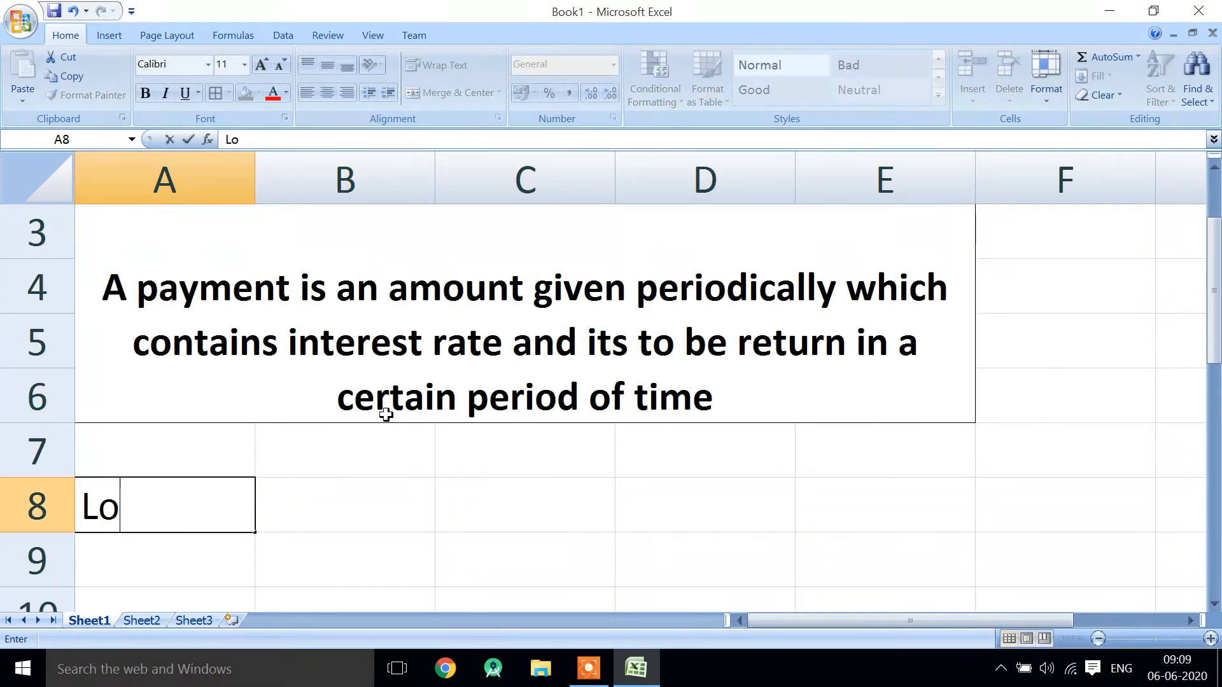
pyautogui.press('Return')
pyautogui.write('Rate')
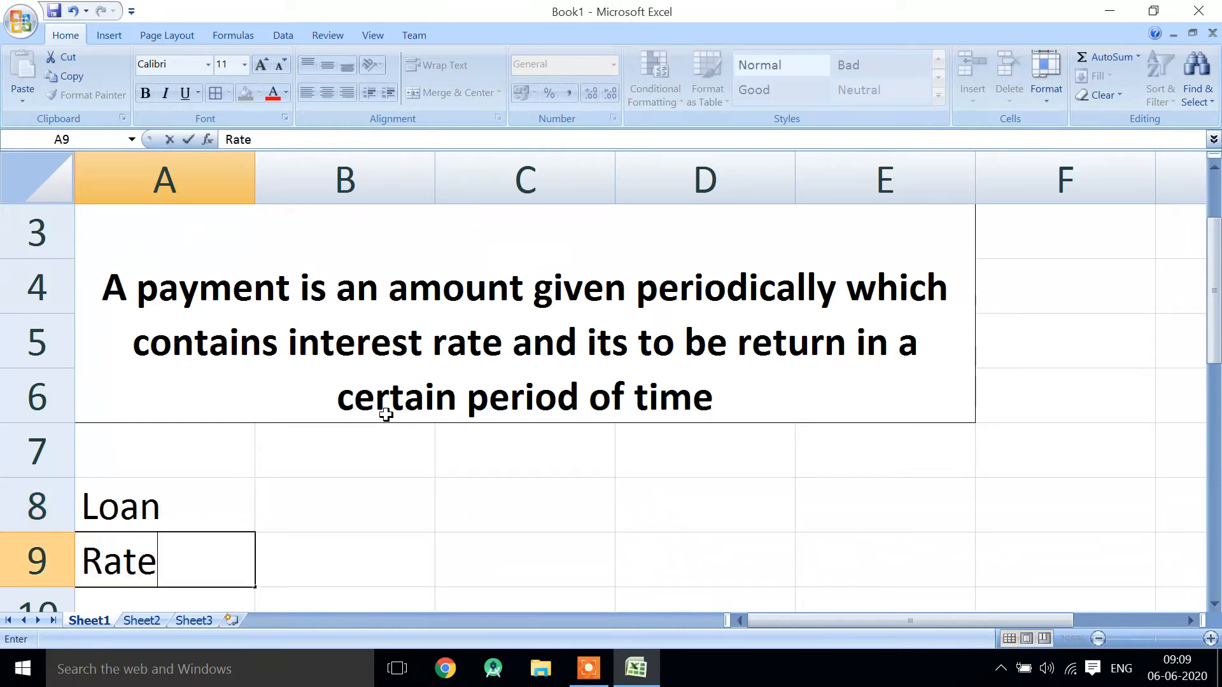
pyautogui.press('Return')
pyautogui.write('YT')
pyautogui.press('BackSpace')
pyautogui.press('BackSpace')
pyautogui.write('Yi')
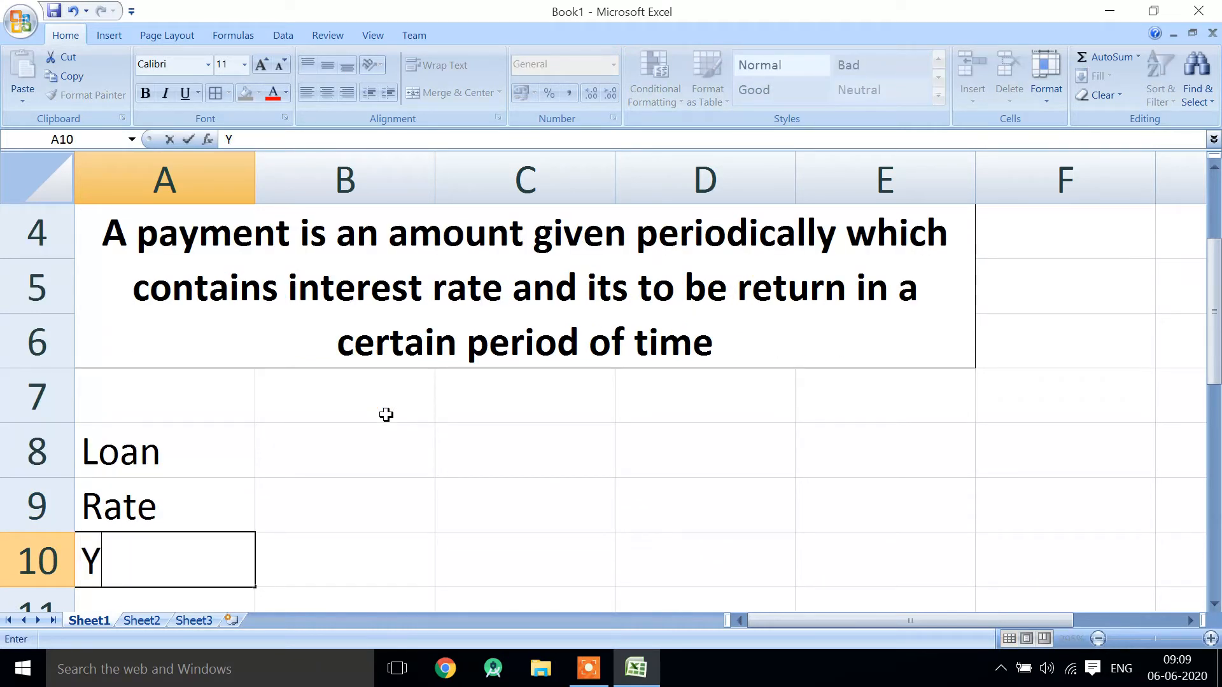
pyautogui.press('BackSpace')
pyautogui.press('BackSpace')
pyautogui.write('Time')
pyautogui.press('Up')
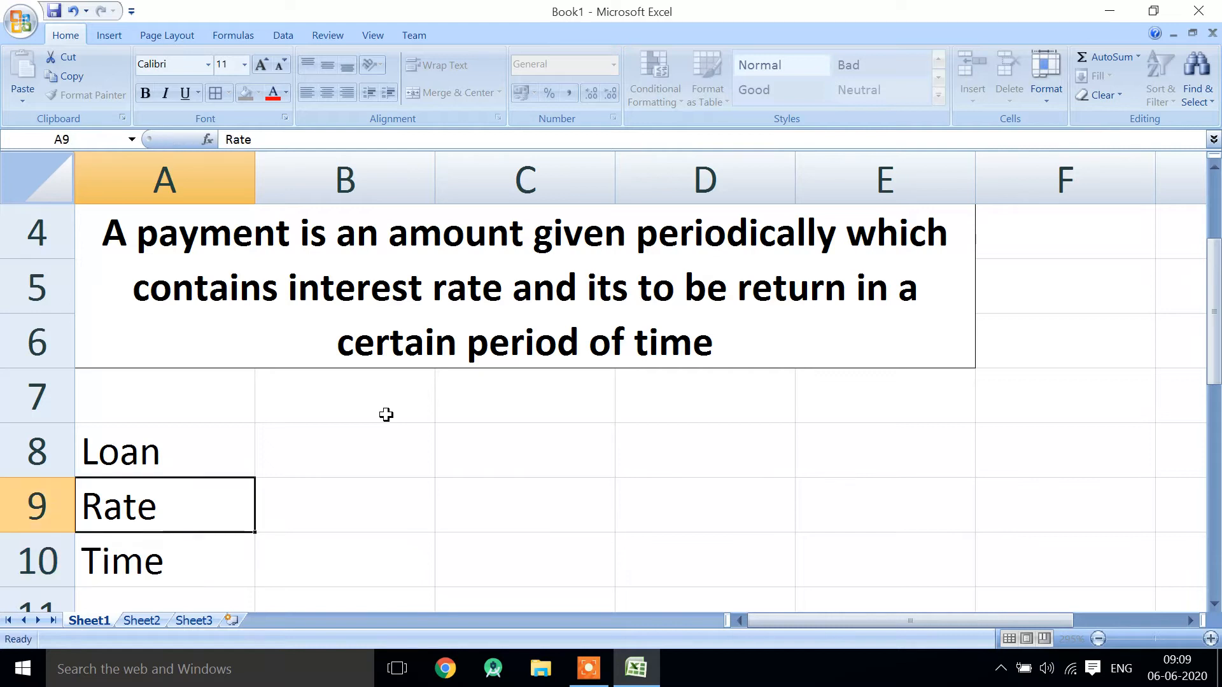
# - Enter the loan amount 1000000 in cell B8 beside the "Loan" label
pyautogui.press('Up')
pyautogui.press('Right')
pyautogui.write('10')
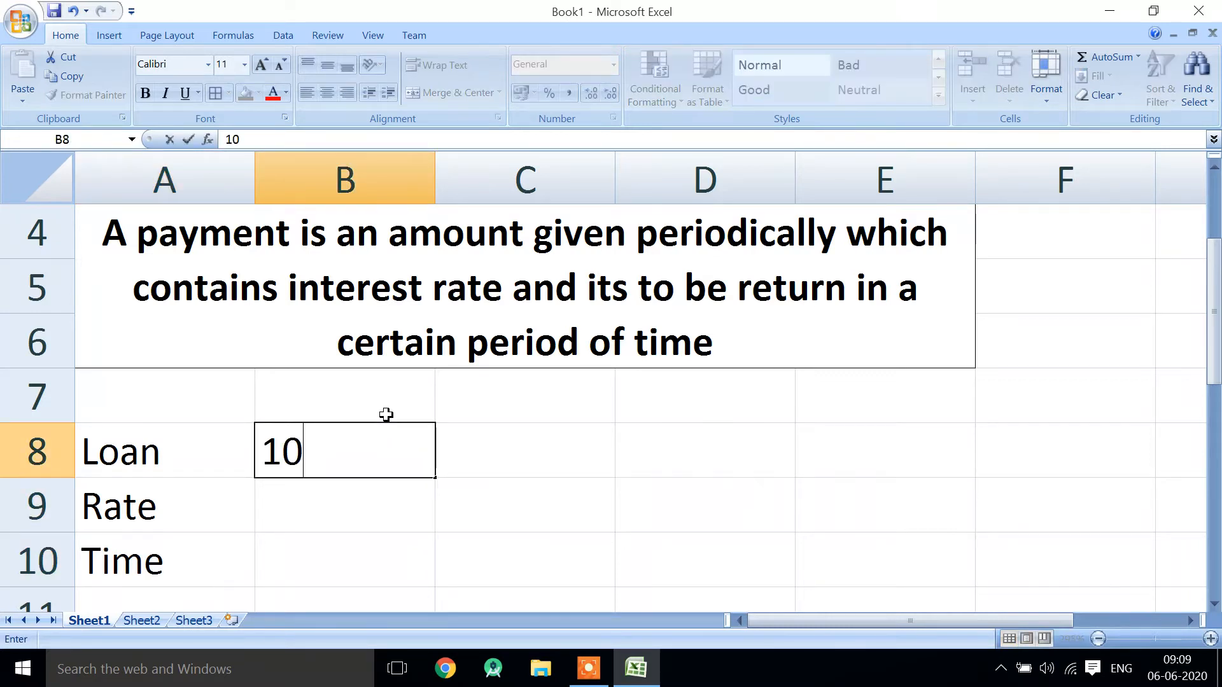
pyautogui.write('0000')
pyautogui.press('Return')
pyautogui.press('Up')
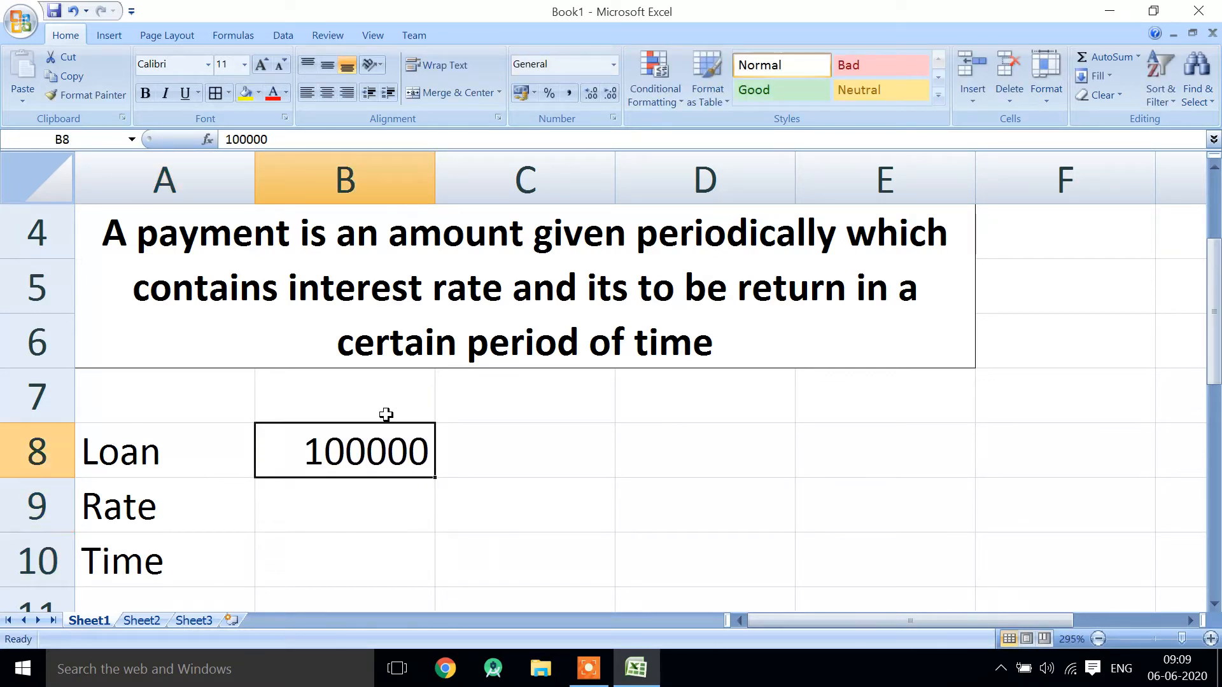
pyautogui.doubleClick(397, 454)
pyautogui.write('0')
pyautogui.press('Return')
# - Format the loan amount in B8 as rupee (₹) currency without decimal places
pyautogui.press('Up')
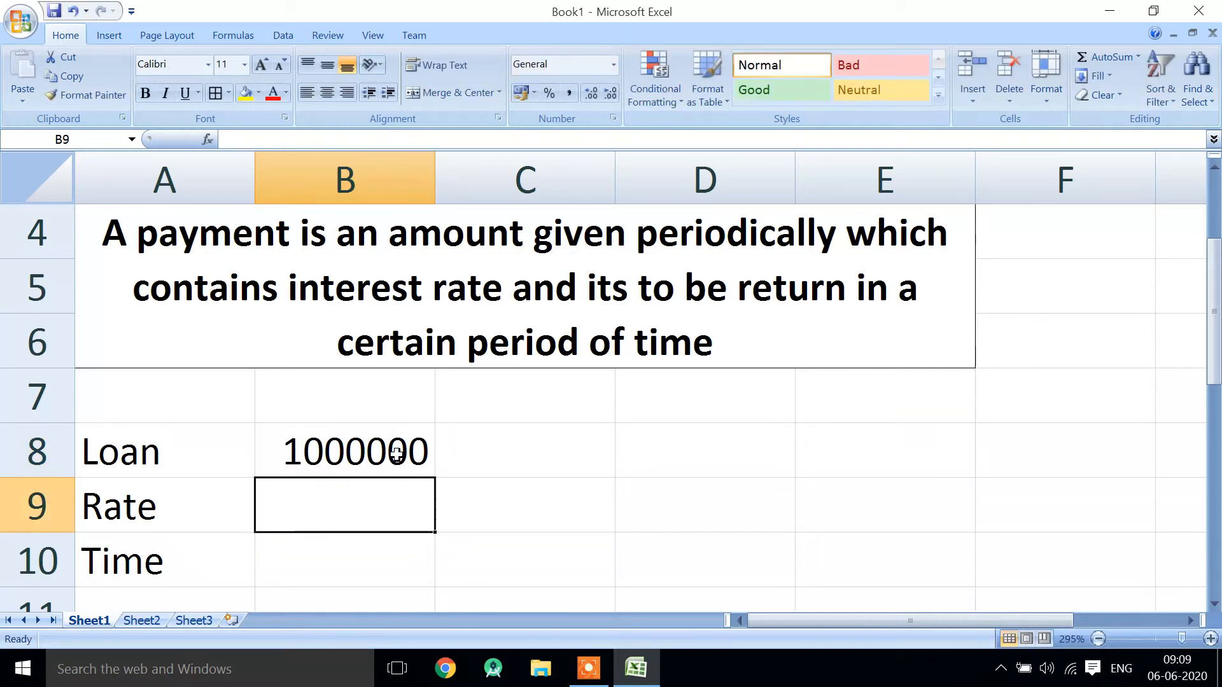
pyautogui.click(519, 93)
pyautogui.doubleClick(609, 96)
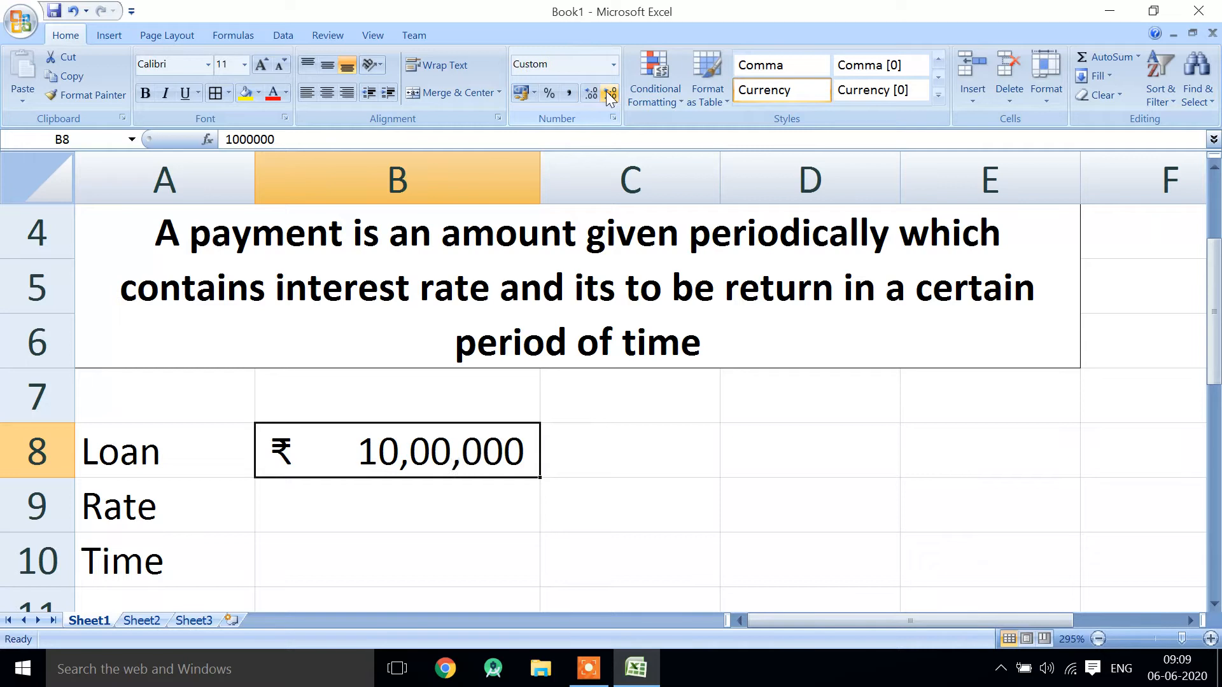
# - Enter the rate 12% in cell B9 and the time 5 in cell B10
pyautogui.press('Return')
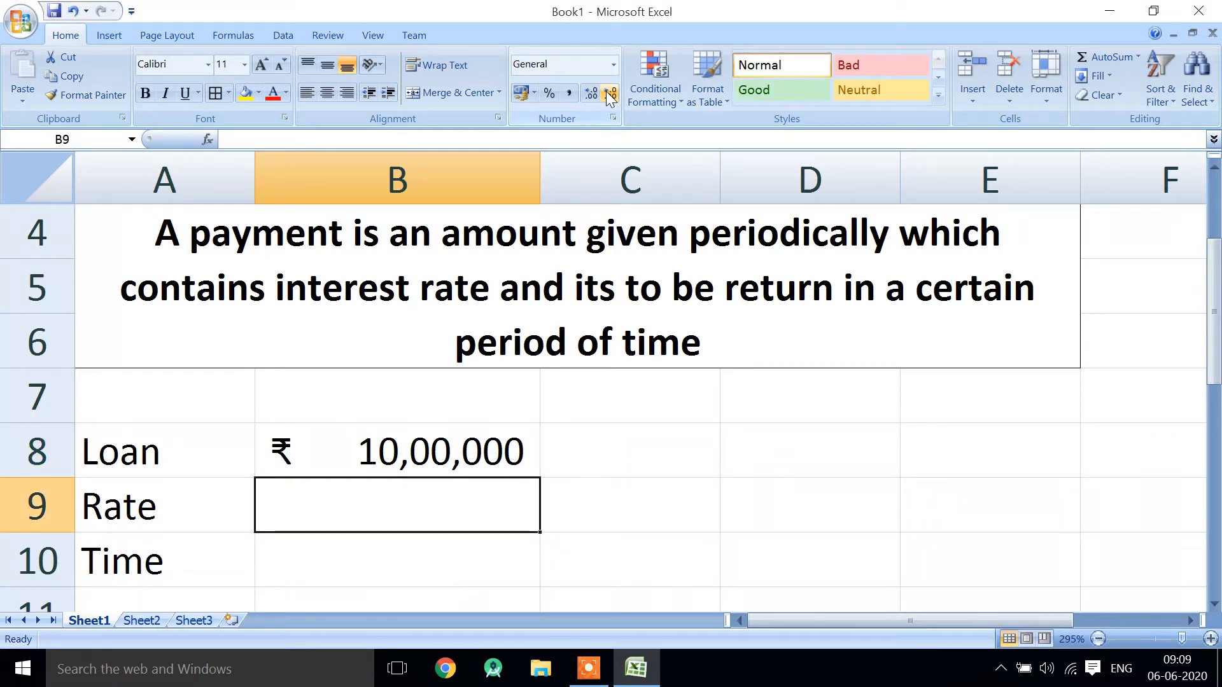
pyautogui.write('12%')
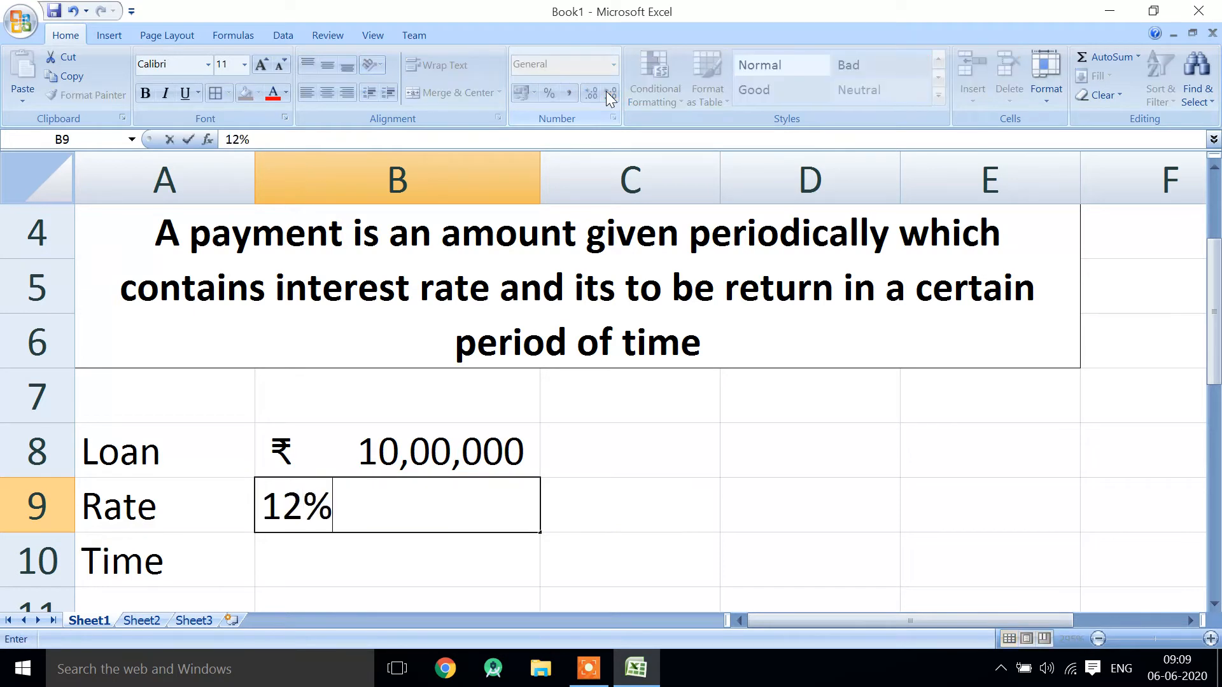
pyautogui.press('Return')
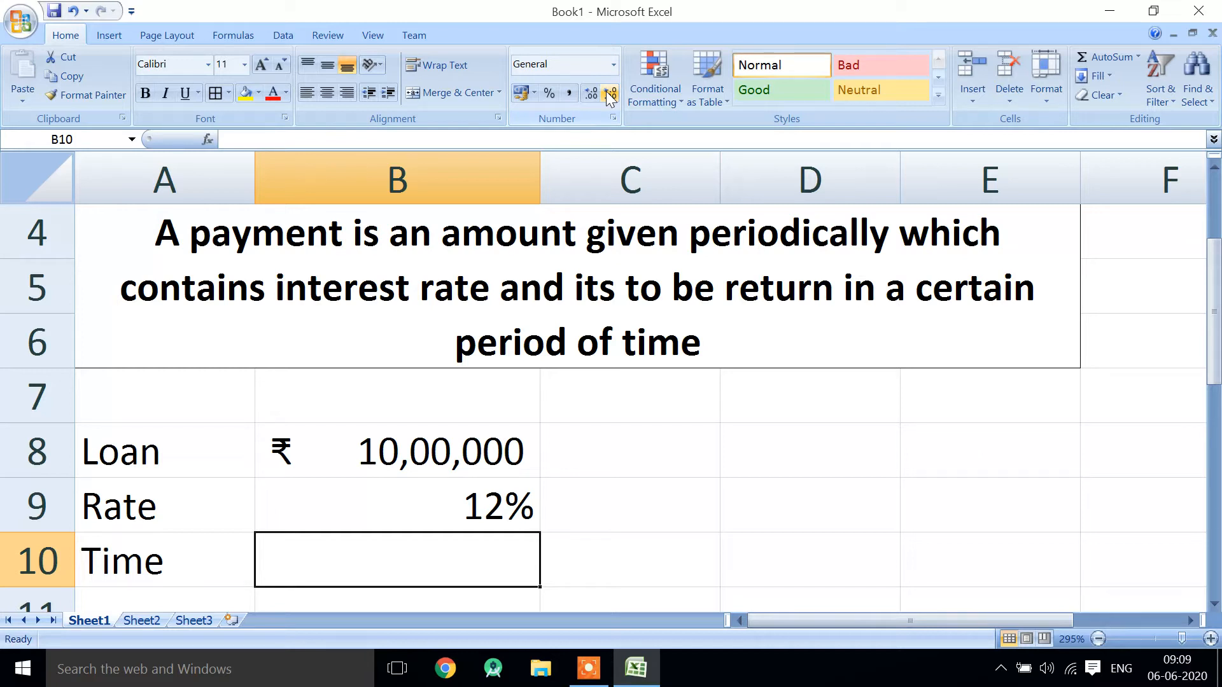
pyautogui.write('5')
pyautogui.press('Return')
# - Apply all borders to the loan, rate and time block A8:B10
pyautogui.press('Up')
pyautogui.press('Up')
pyautogui.press('Up')
pyautogui.hotkey('shift', 'Right')
pyautogui.hotkey('shift', 'Right')
pyautogui.hotkey('shift', 'Left')
pyautogui.hotkey('shift', 'Down')
pyautogui.hotkey('shift', 'Down')
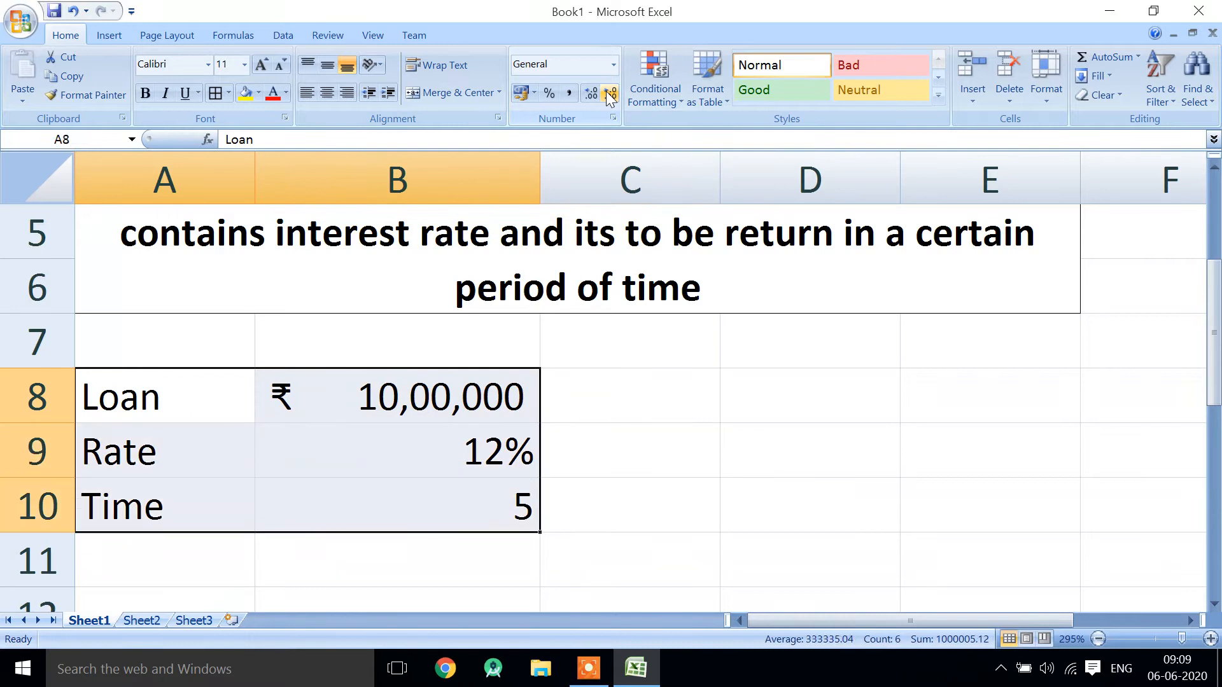
pyautogui.hotkey('alt', 'h')
pyautogui.press('b')
pyautogui.press('a')
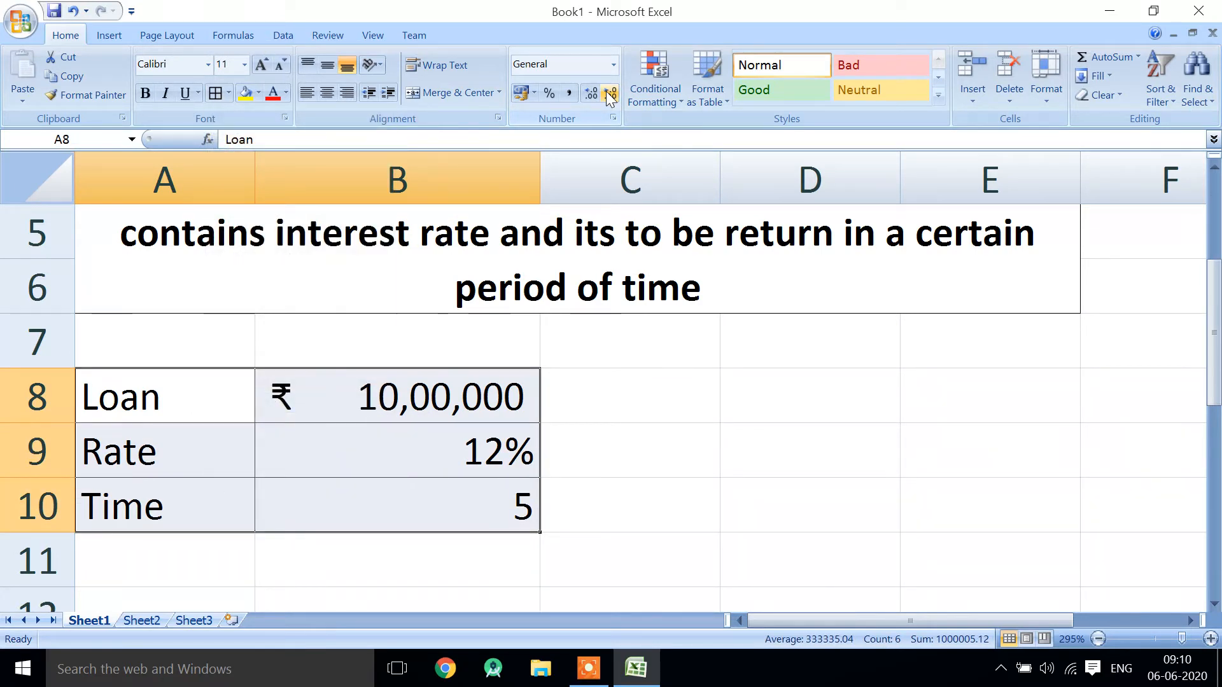
# - Make the labels "Loan", "Rate" and "Time" in A8:A10 bold
pyautogui.press('Up')
pyautogui.press('Down')
pyautogui.hotkey('shift', 'Down')
pyautogui.hotkey('shift', 'Down')
pyautogui.hotkey('ctrl', 'b')
pyautogui.press('Right')
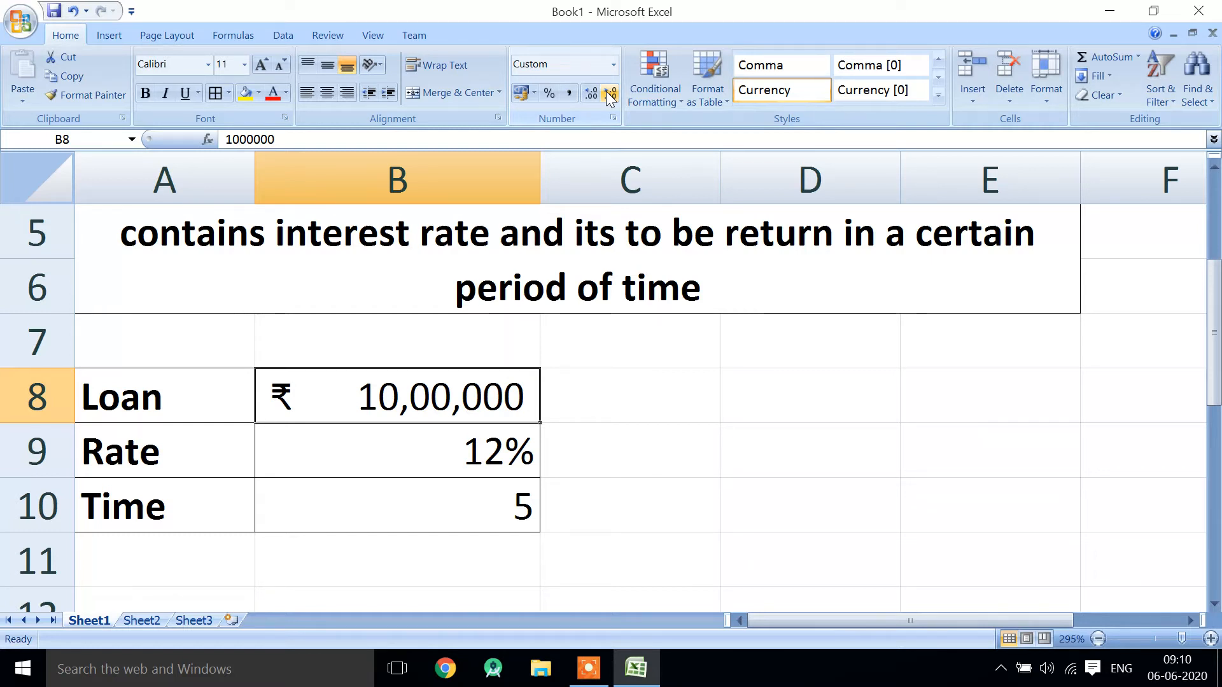
# - Merge and center cells A12:E12 and enter "PMT" there as a bold heading
pyautogui.press('Down')
pyautogui.press('Down')
pyautogui.press('Left')
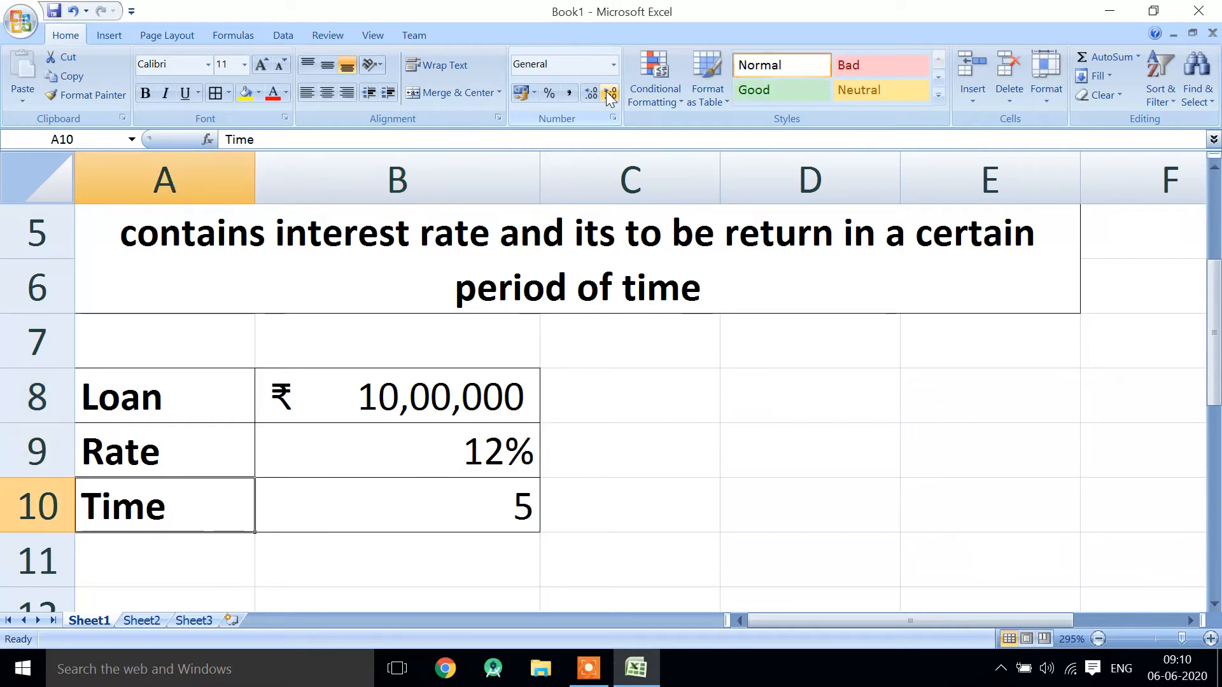
pyautogui.press('Down')
pyautogui.press('Down')
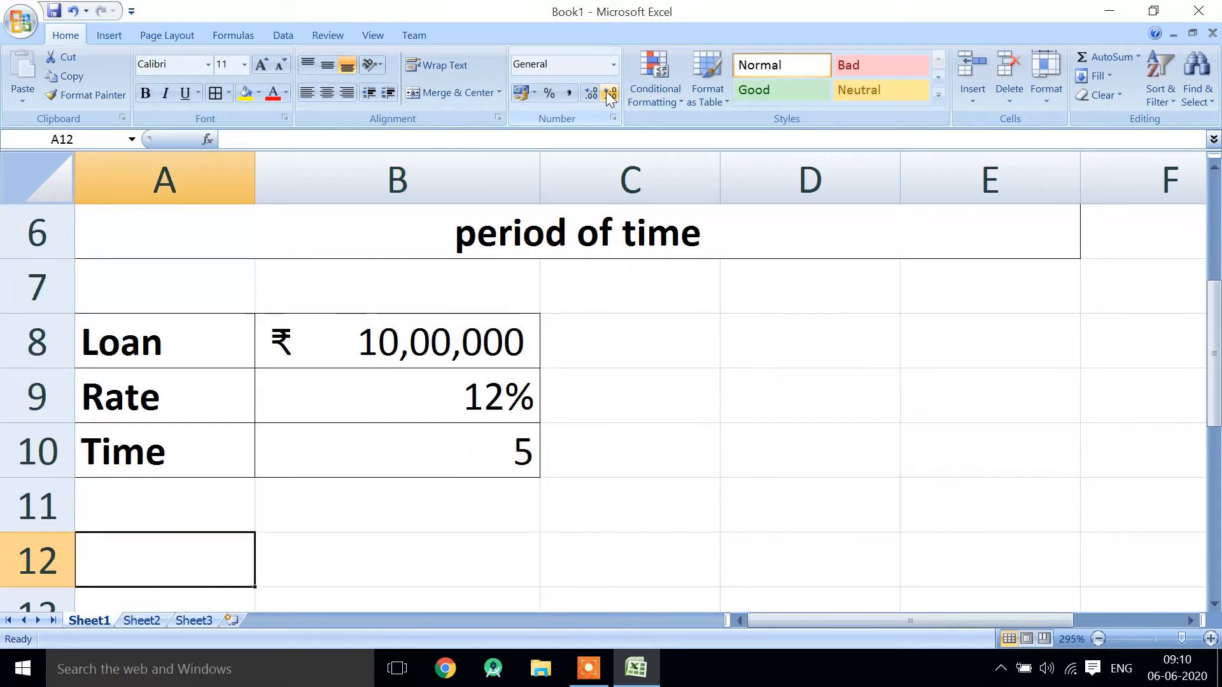
pyautogui.press('Up')
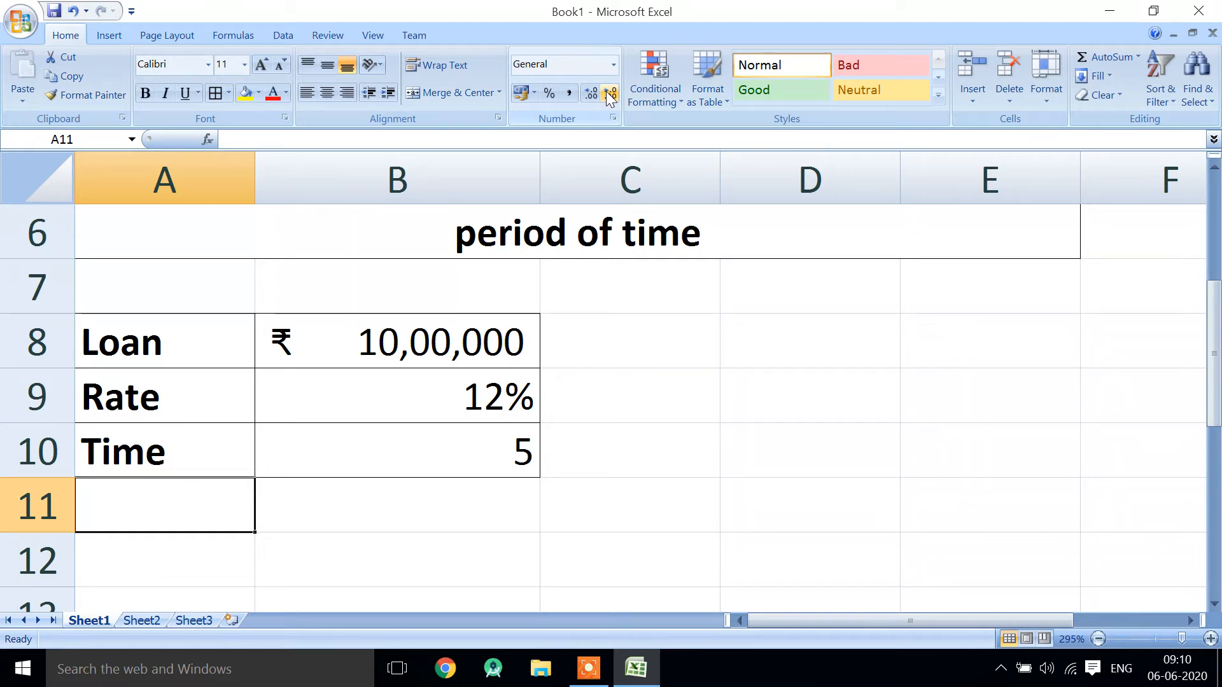
pyautogui.press('Down')
pyautogui.hotkey('shift', 'Right')
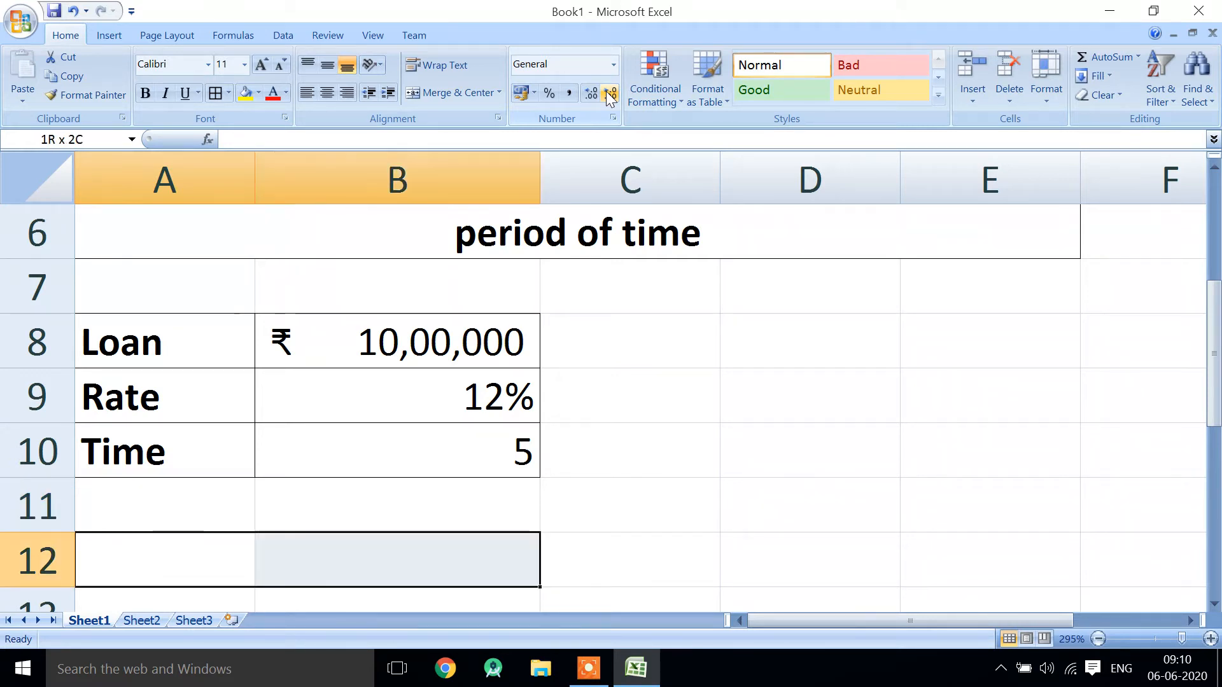
pyautogui.hotkey('shift', 'Right')
pyautogui.hotkey('shift', 'Right')
pyautogui.hotkey('shift', 'Right')
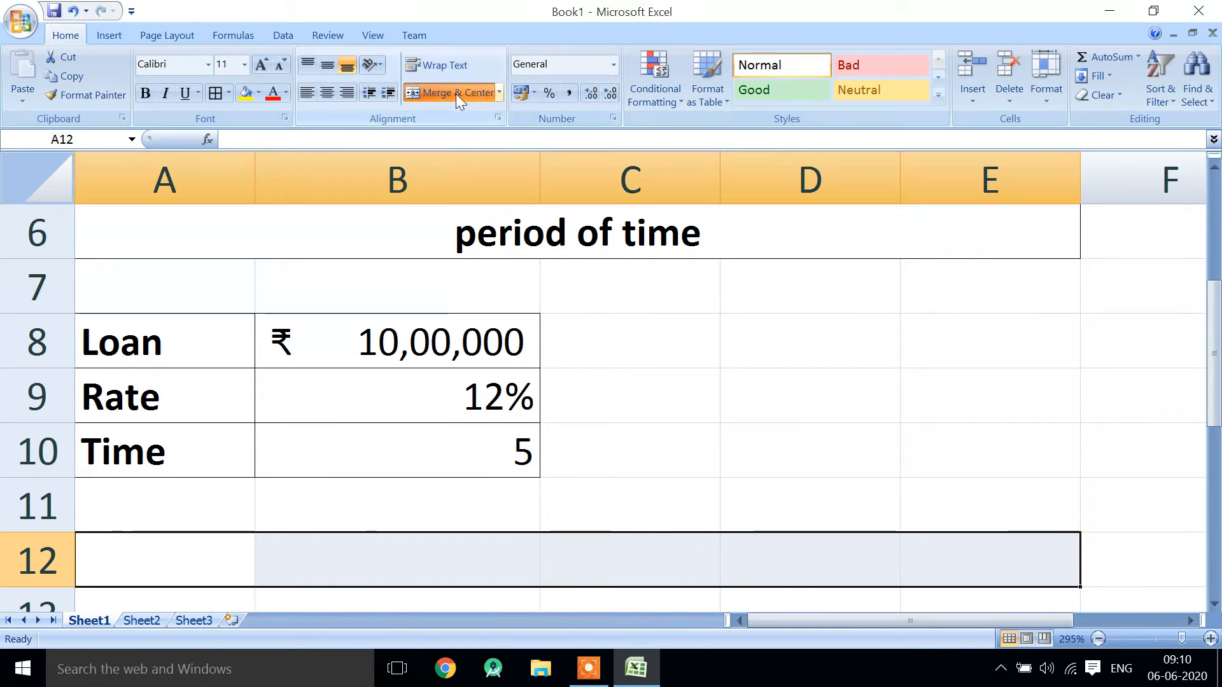
pyautogui.click(456, 93)
pyautogui.write('PMT')
pyautogui.scroll(-1, 455, 94)
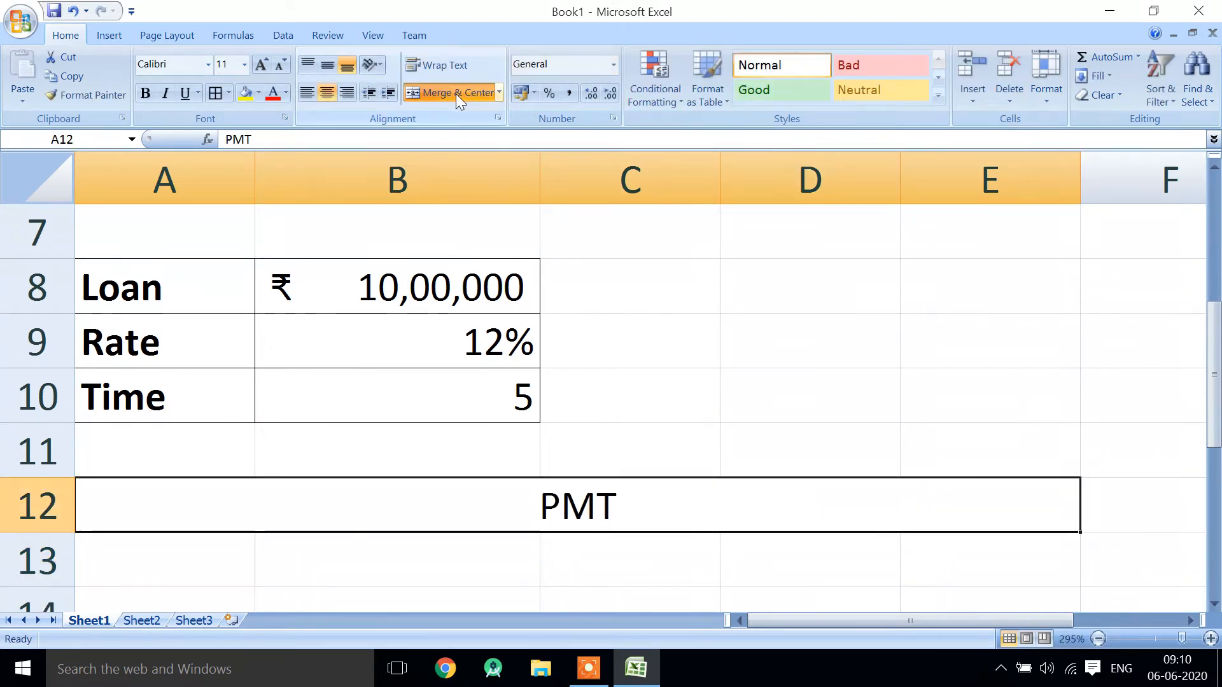
pyautogui.hotkey('ctrl', 'b')
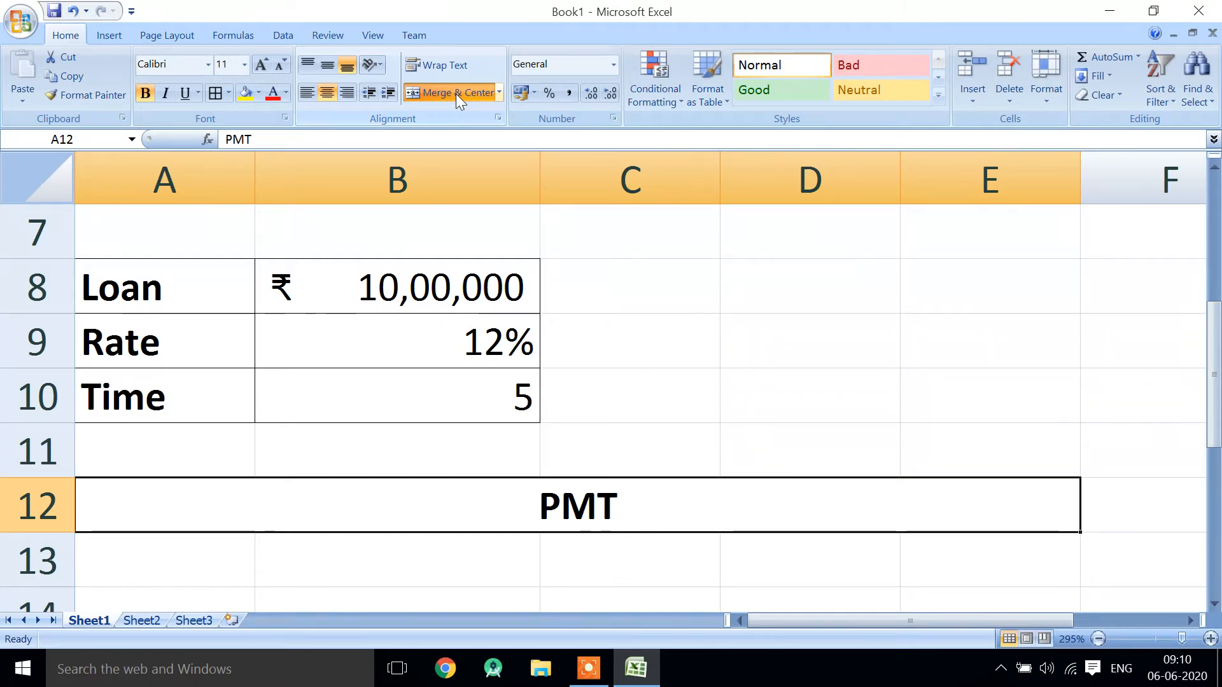
# - Undo the bold formatting, the "PMT" entry and the merging of A12:E12
pyautogui.hotkey('ctrl', 'z')
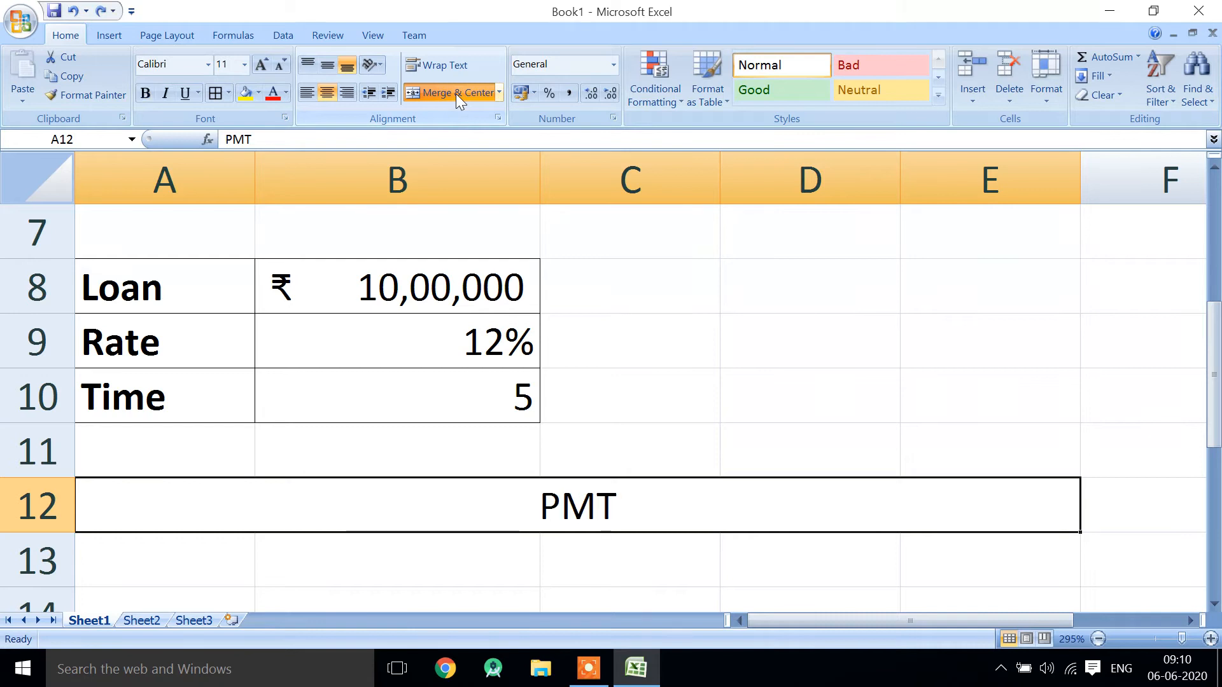
pyautogui.hotkey('ctrl', 'z')
pyautogui.hotkey('ctrl', 'z')
# - Enter the label "Payment" in cell A12
pyautogui.press('Left')
pyautogui.press('Down')
pyautogui.press('Up')
pyautogui.write('Payment')
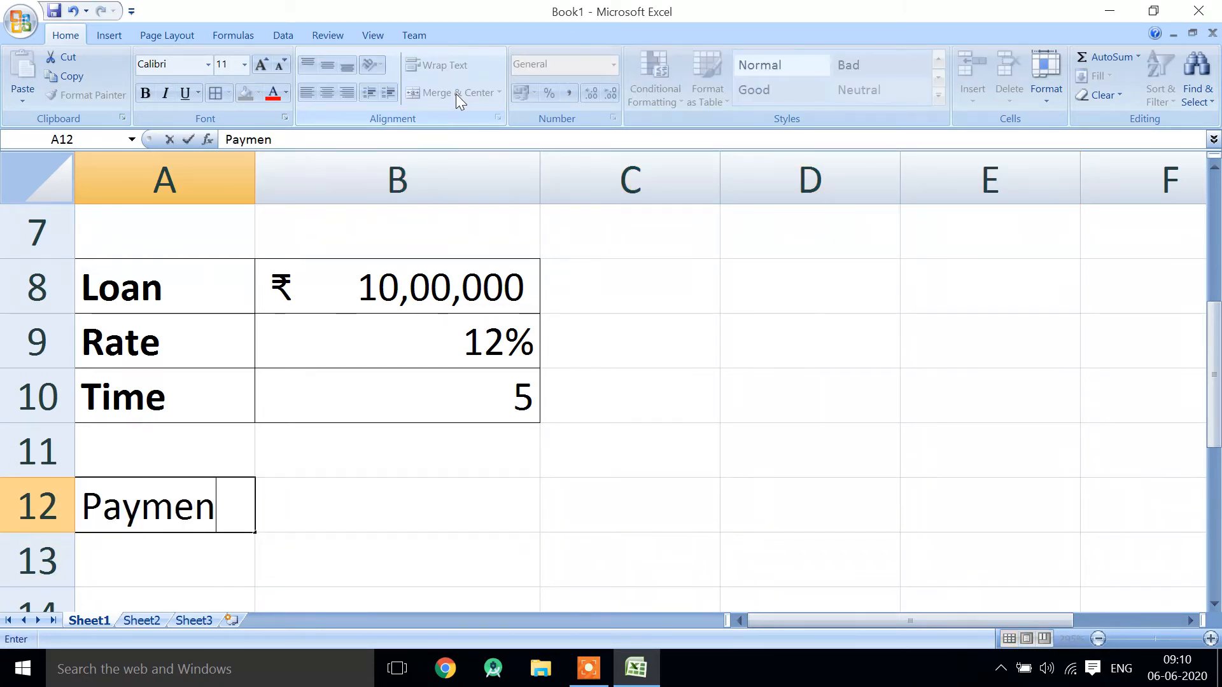
pyautogui.press('Tab')
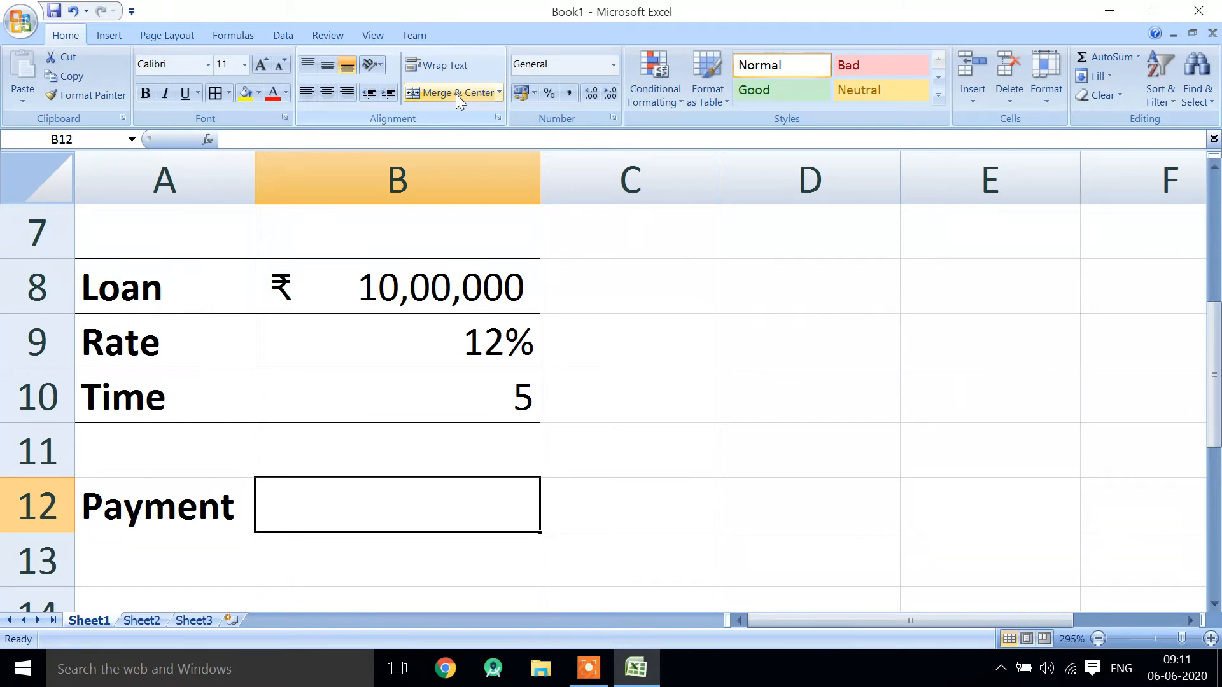
# - Calculate the payment in B12 with the formula =PMT(B9,B10,B8), using the rate, time and loan cells
pyautogui.write('=')
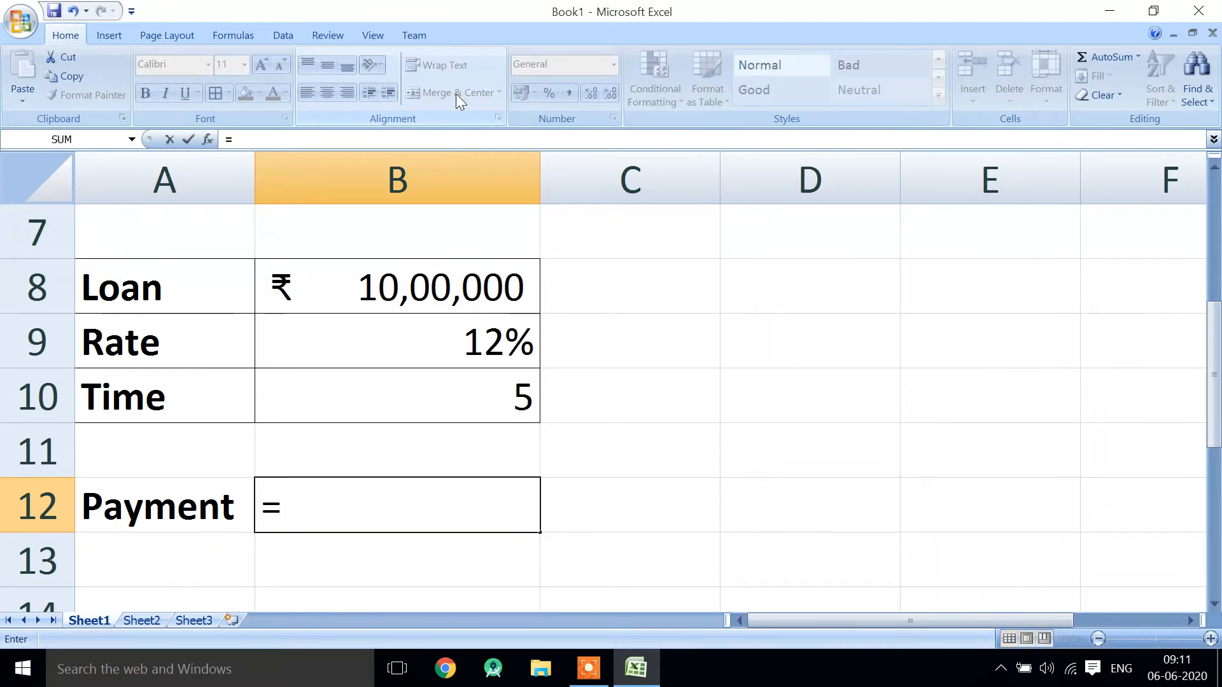
pyautogui.write('pmt')
pyautogui.press('Tab')
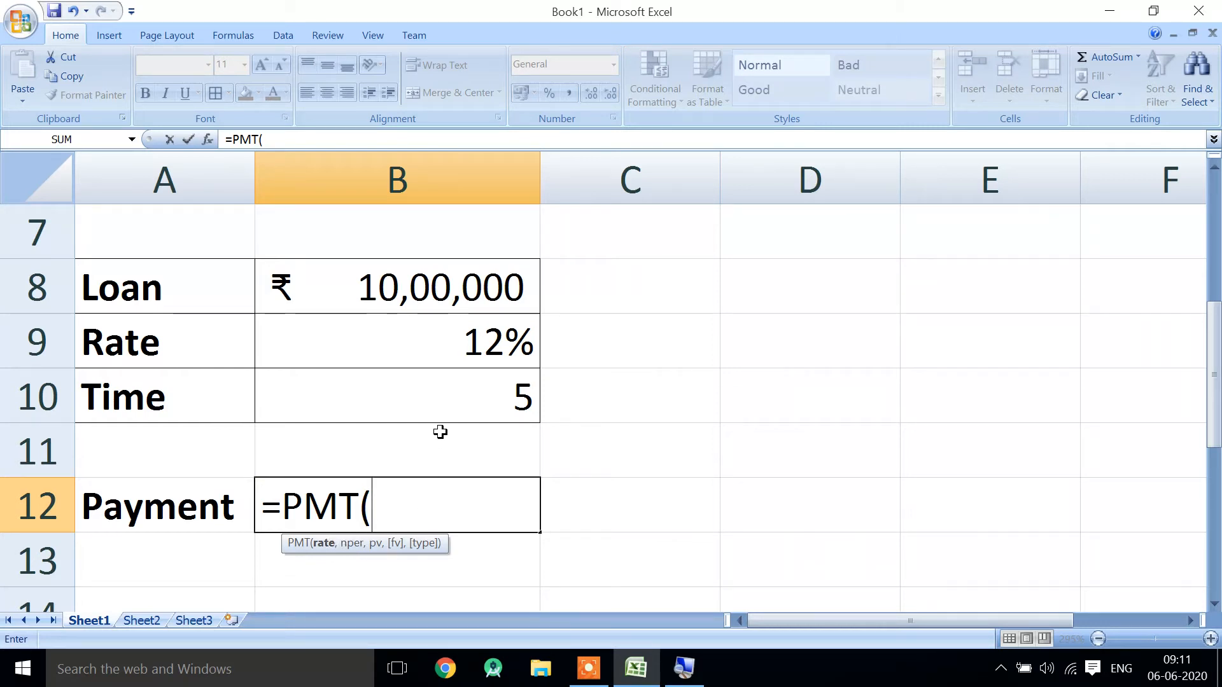
pyautogui.click(476, 352)
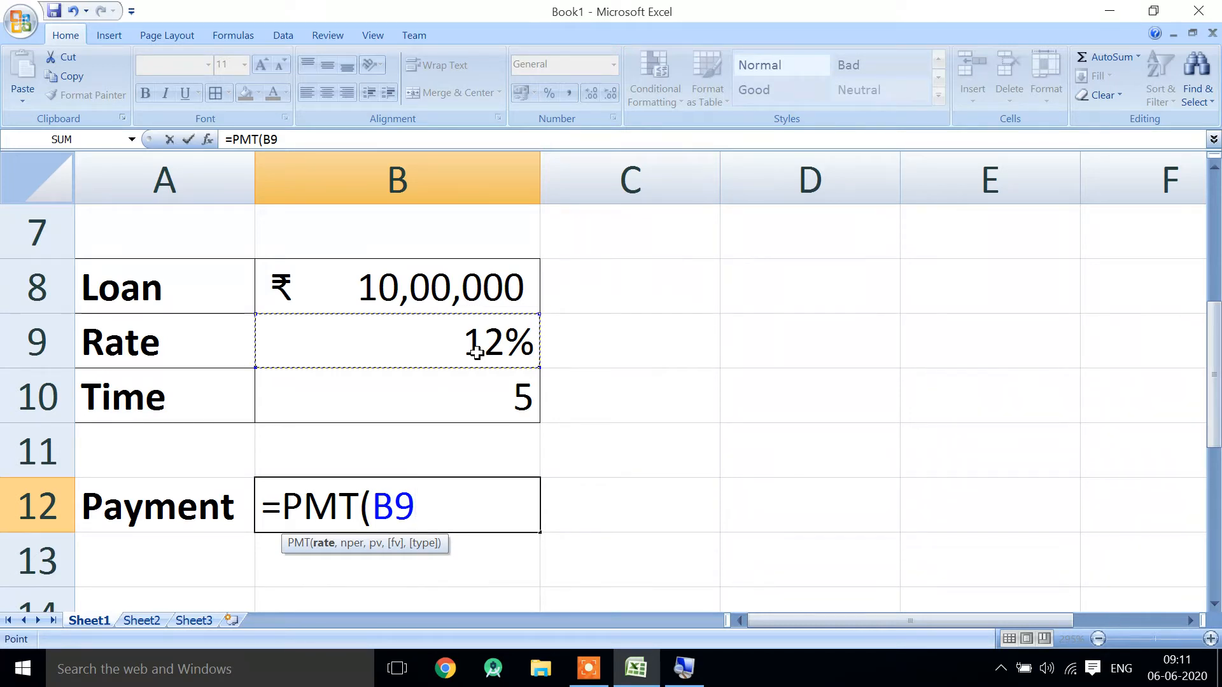
pyautogui.write(',')
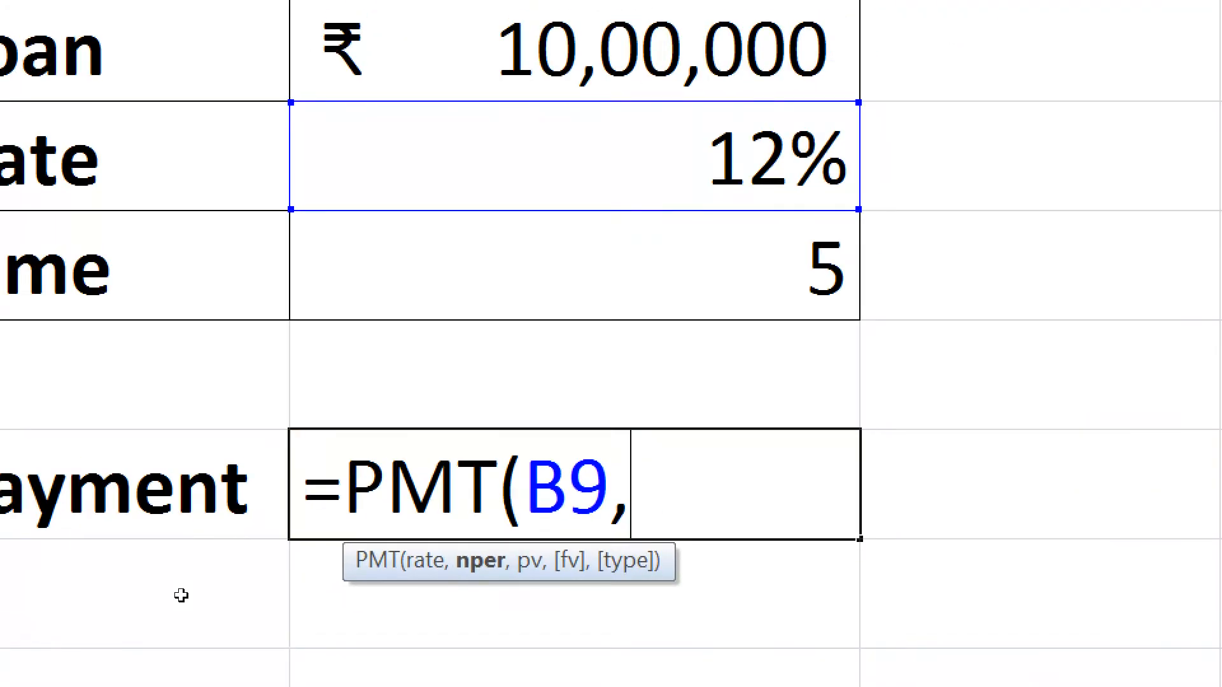
pyautogui.press('Up')
pyautogui.press('Up')
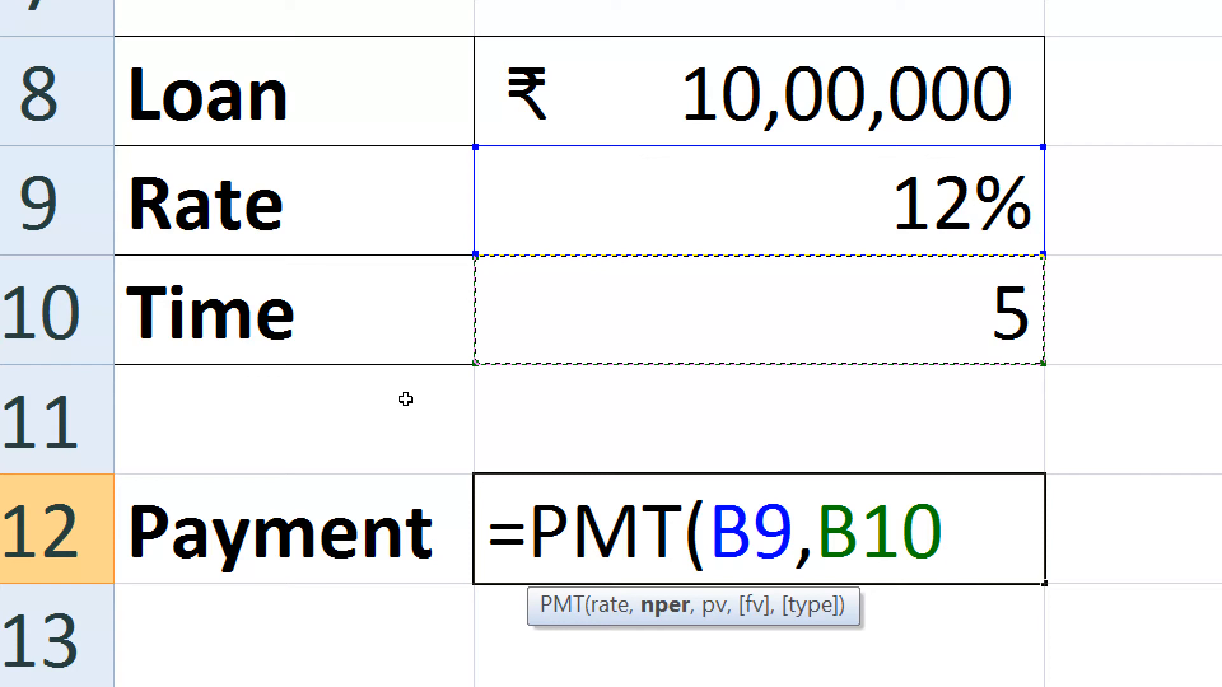
pyautogui.write(',')
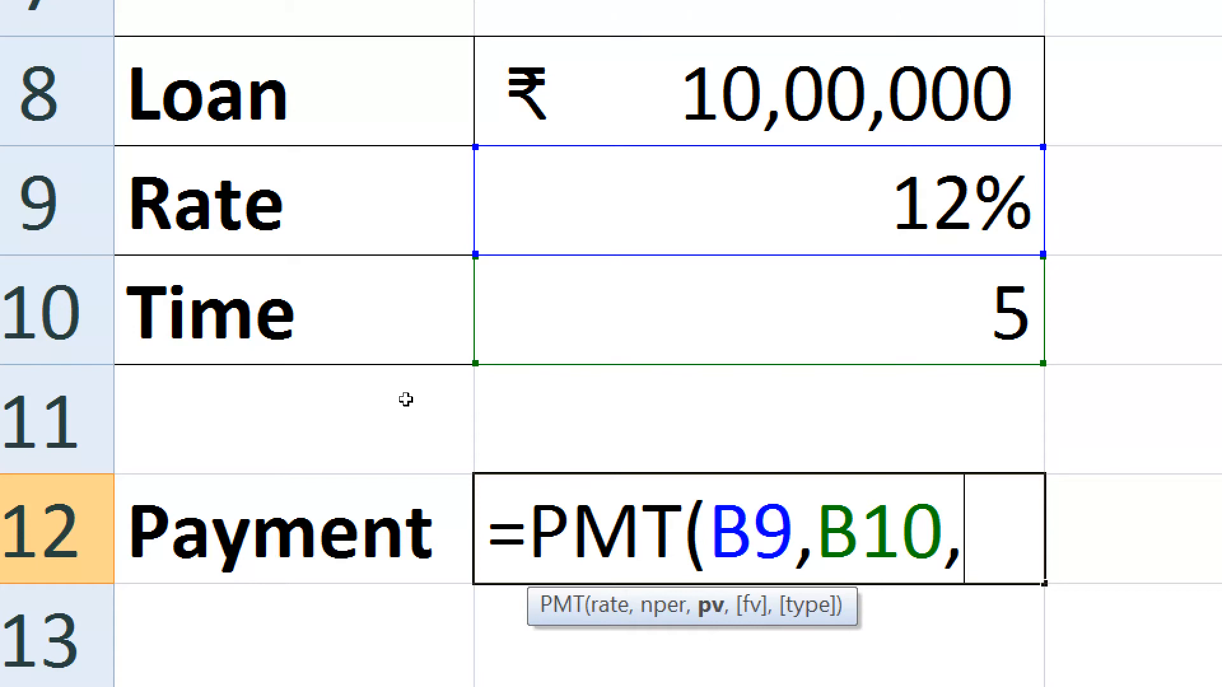
pyautogui.press('Up')
pyautogui.press('Up')
pyautogui.press('Up')
pyautogui.press('Up')
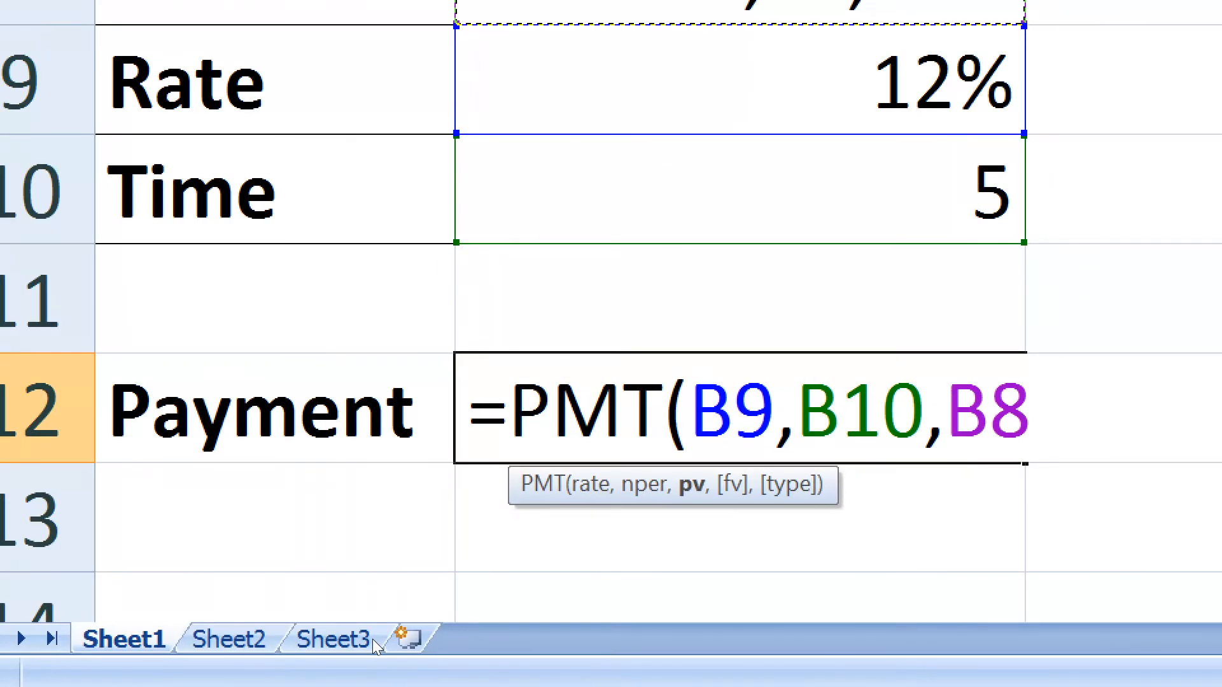
pyautogui.write(')')
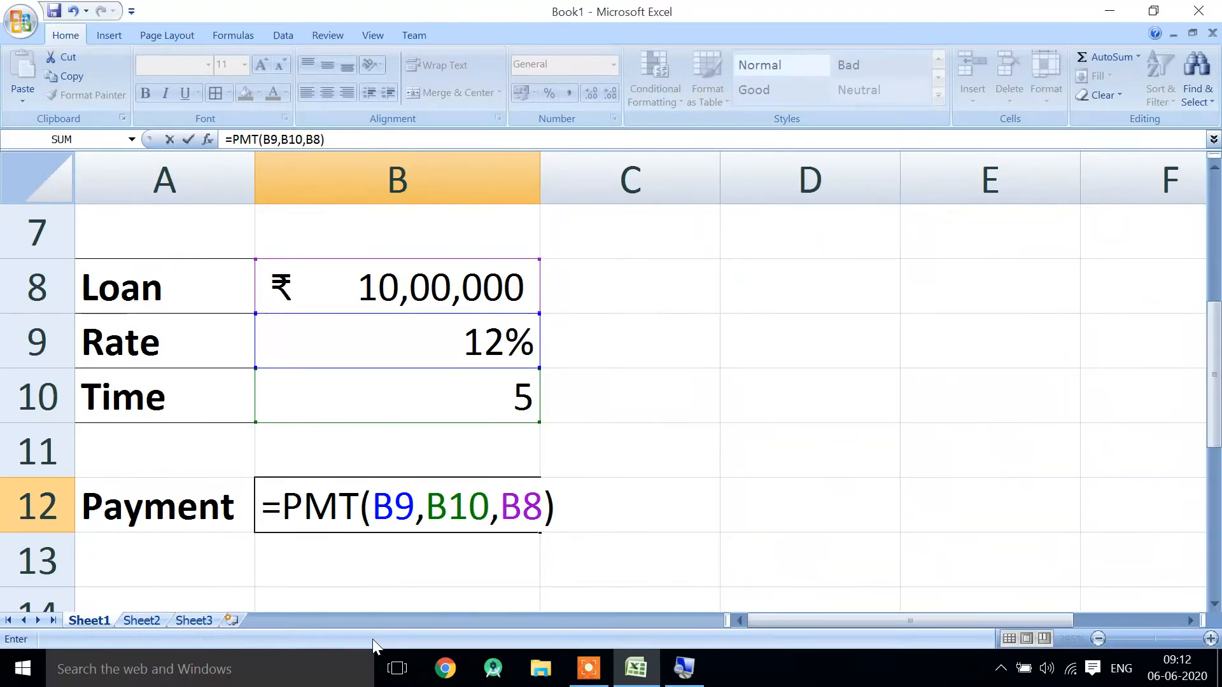
pyautogui.press('Return')
# - Add a minus sign before PMT in B12 so the formula reads =-PMT(B9,B10,B8)
pyautogui.press('Up')
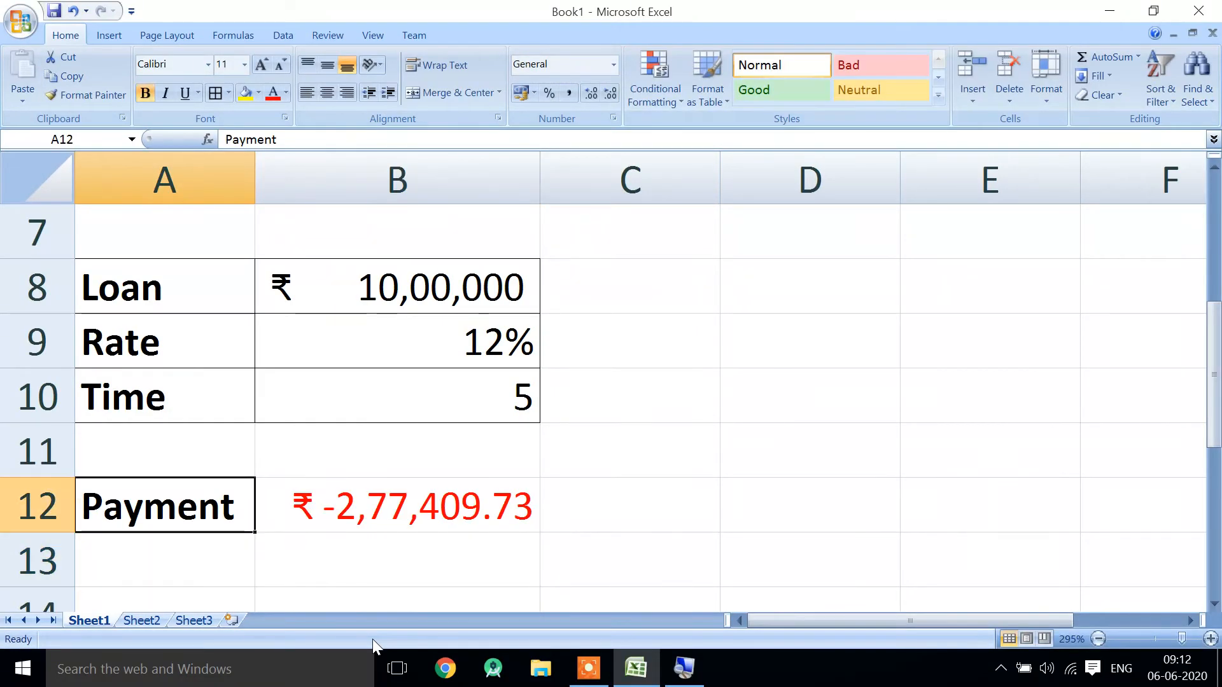
pyautogui.press('Right')
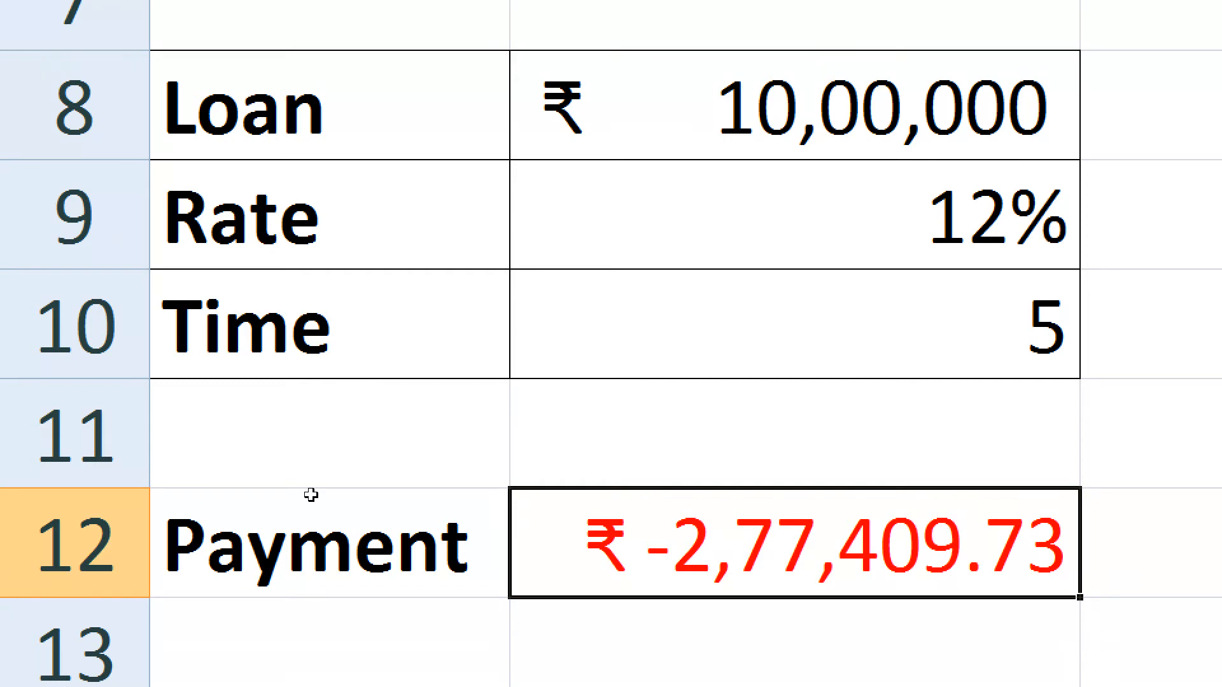
pyautogui.doubleClick(311, 495)
pyautogui.click(280, 503)
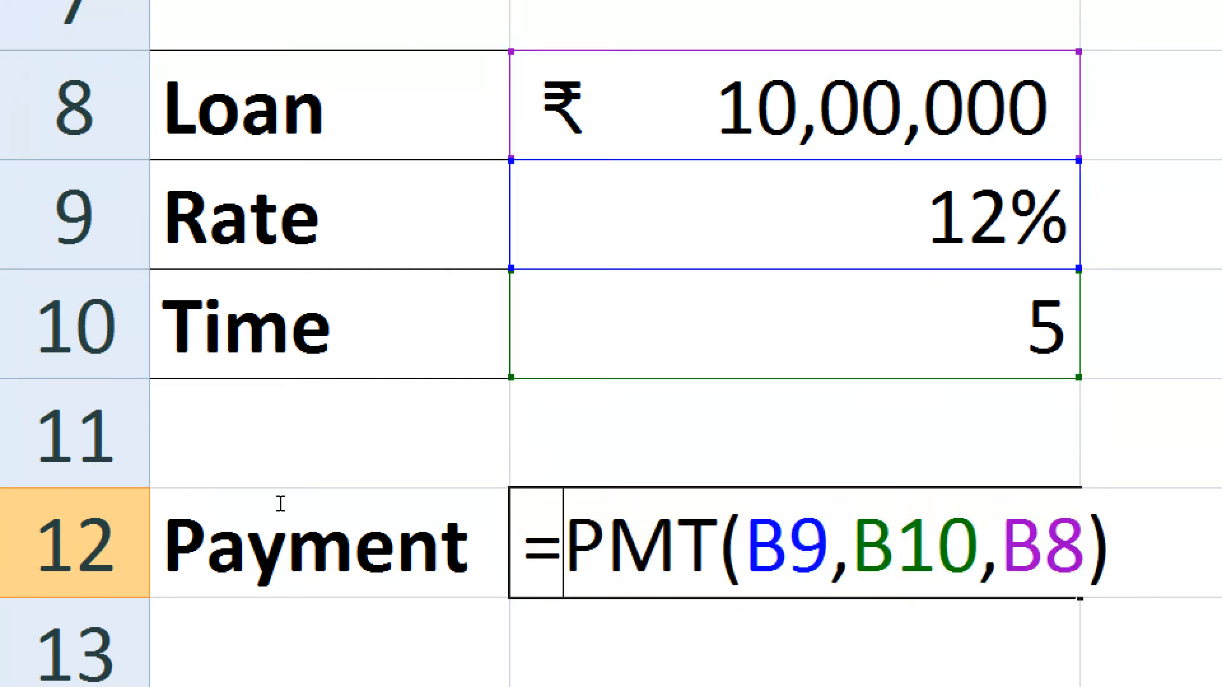
pyautogui.write('-')
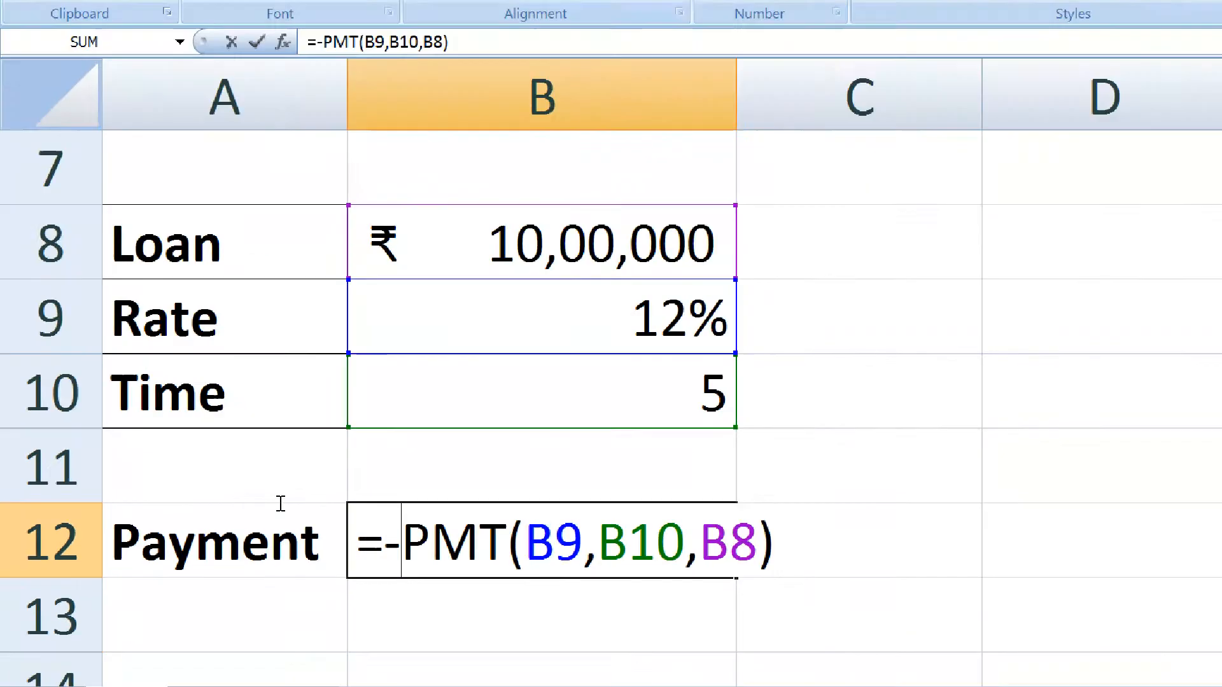
pyautogui.press('Return')
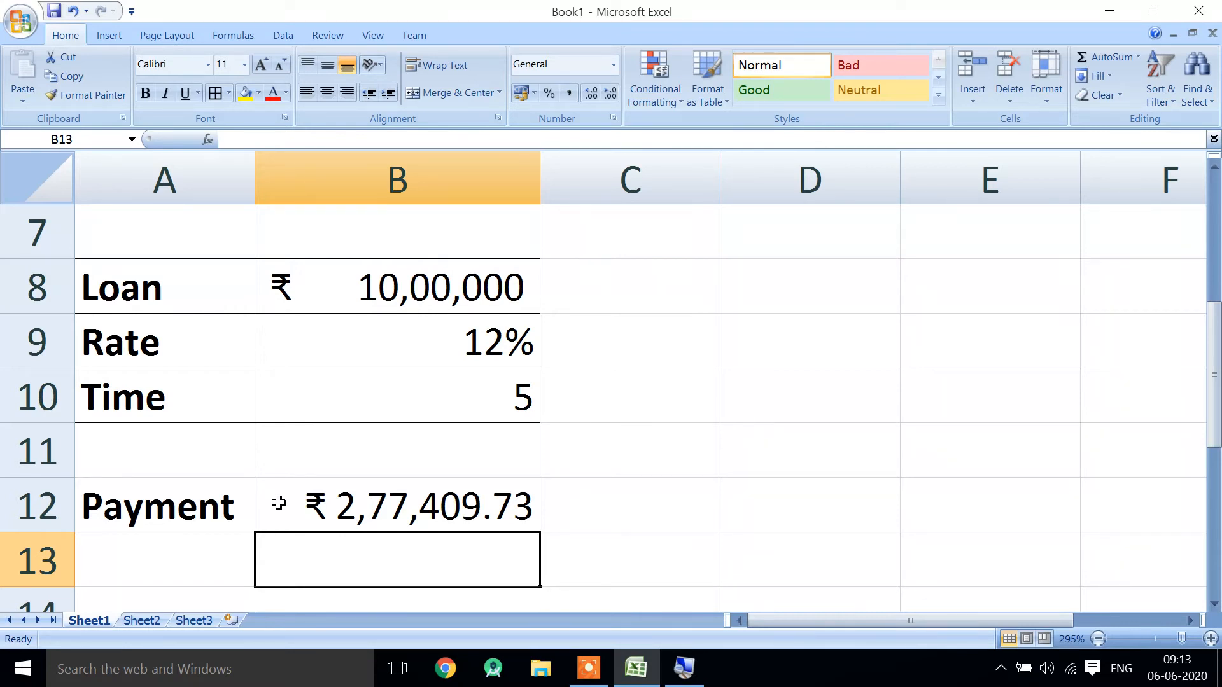
# - Calculate the total repayment over five periods in cell D12 with the formula =B12*5
pyautogui.click(344, 505)
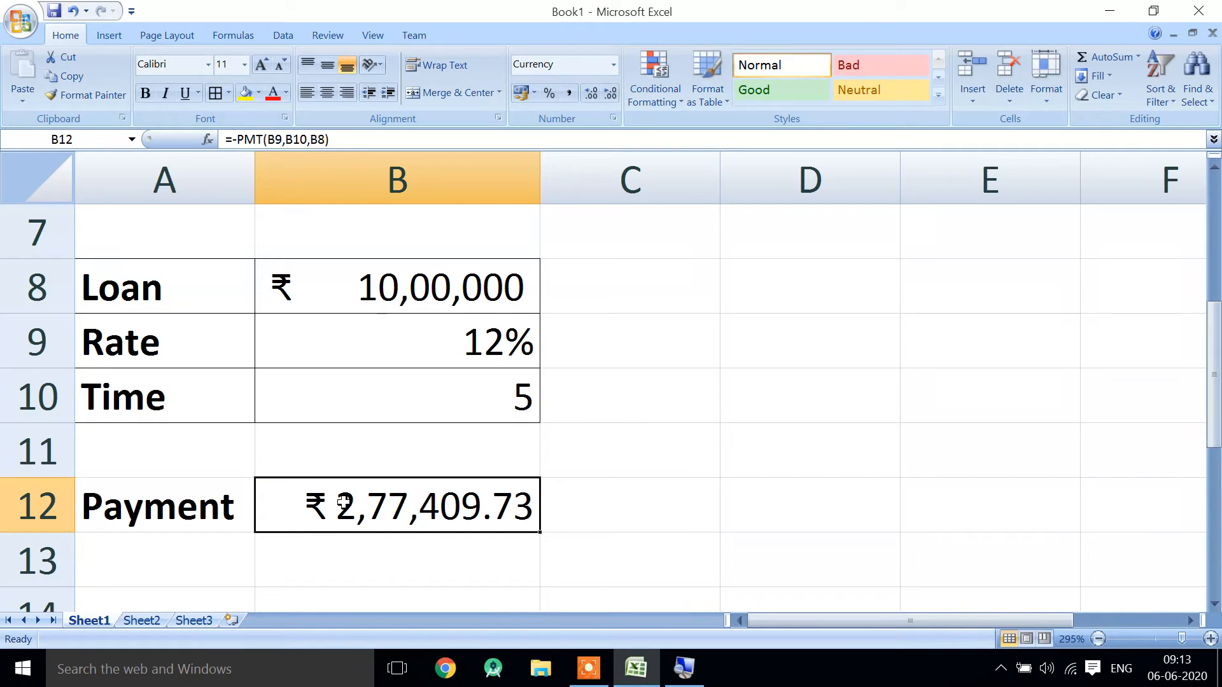
pyautogui.click(507, 384)
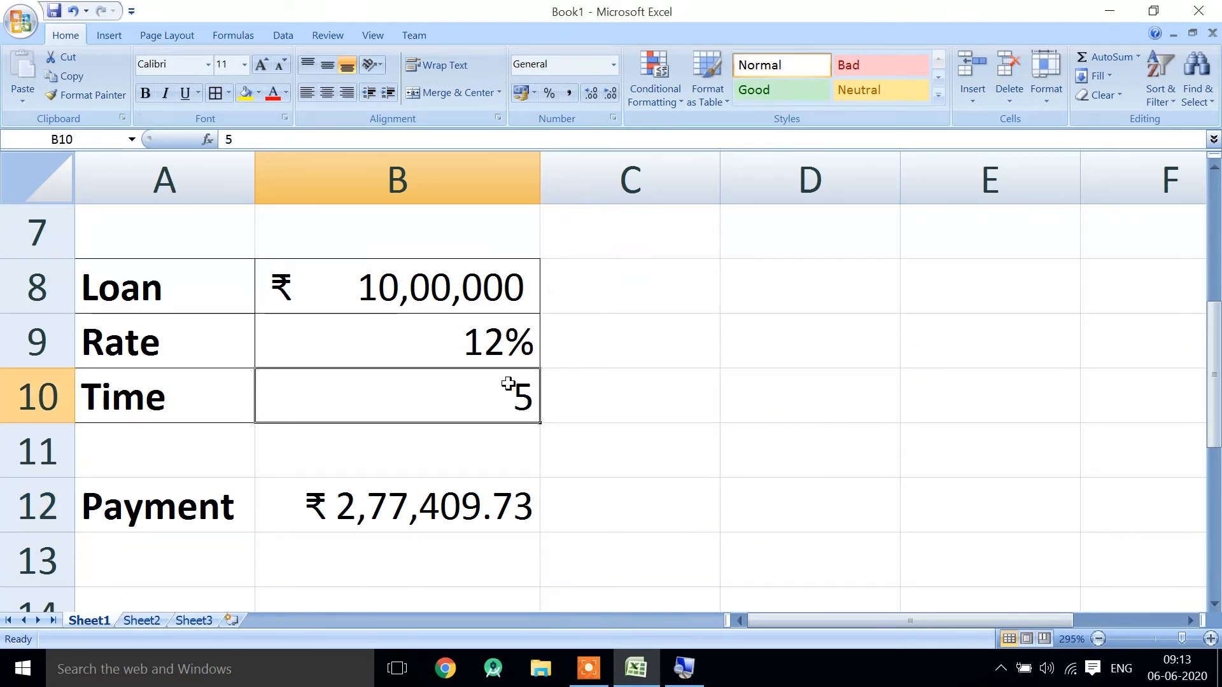
pyautogui.click(804, 501)
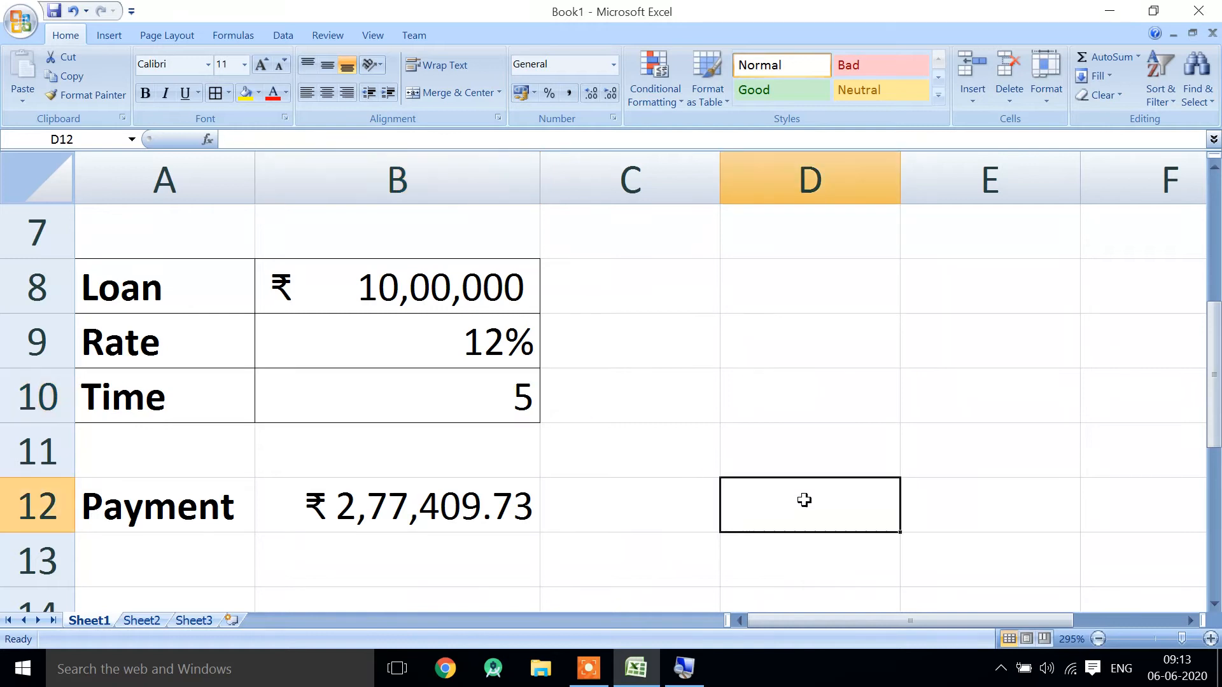
pyautogui.write('=B12*5')
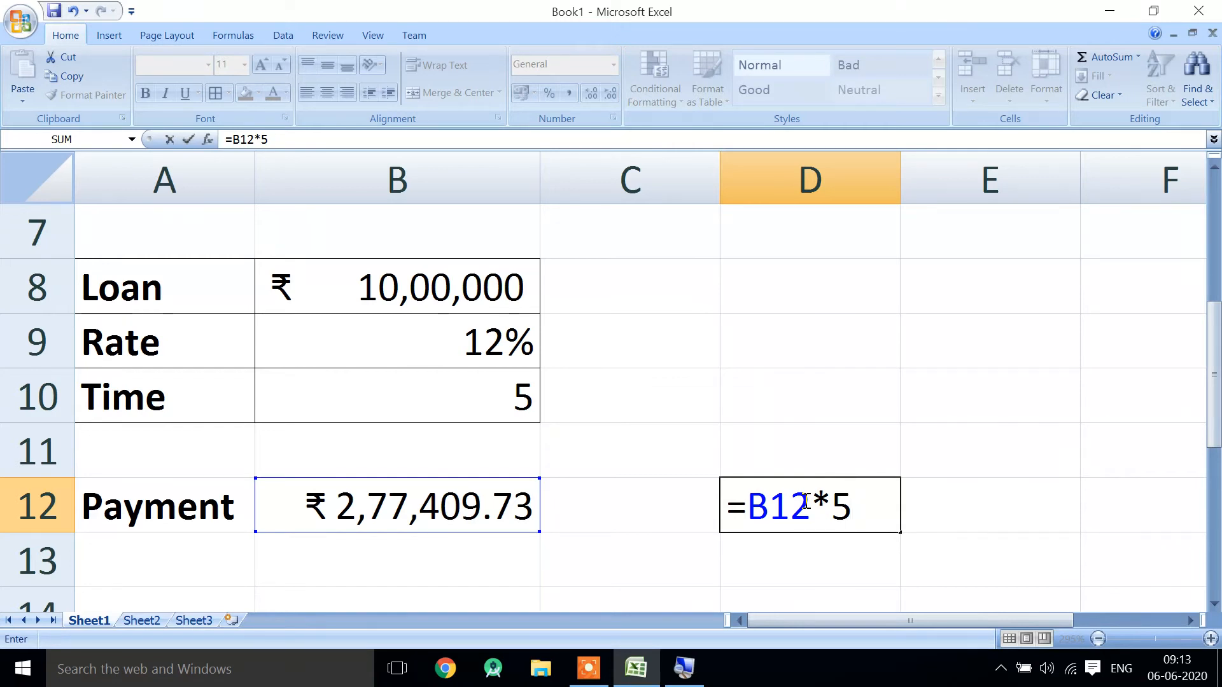
pyautogui.press('Return')
pyautogui.click(805, 501)
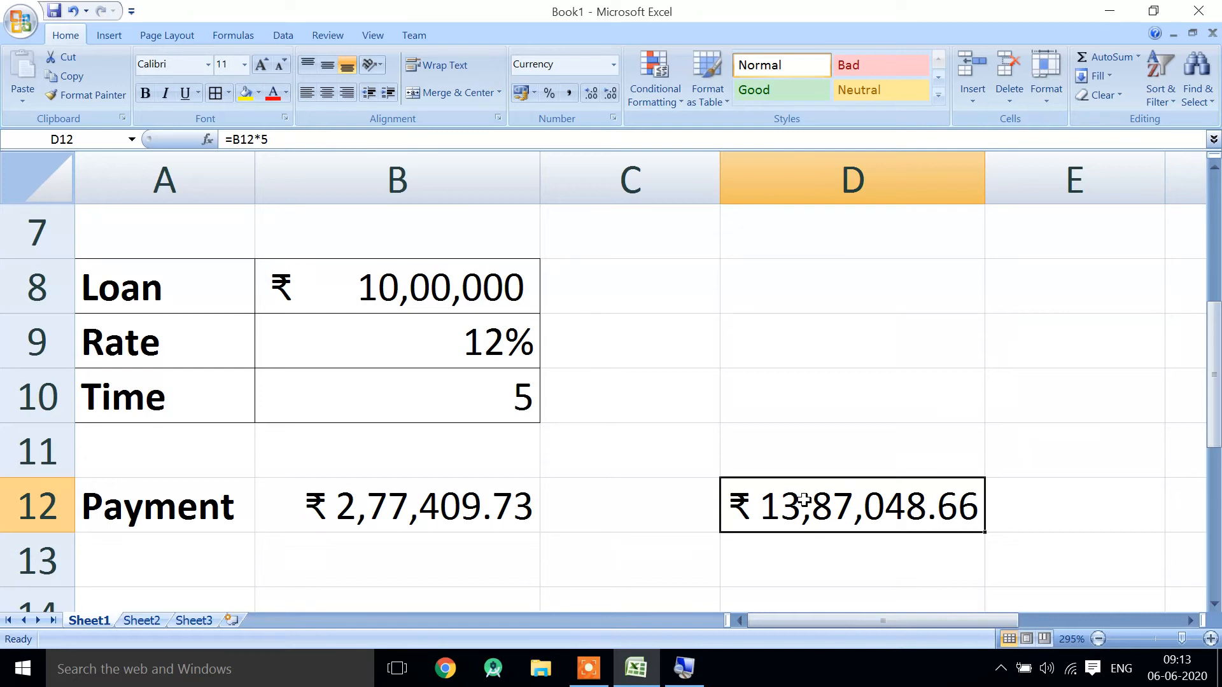
pyautogui.click(467, 294)
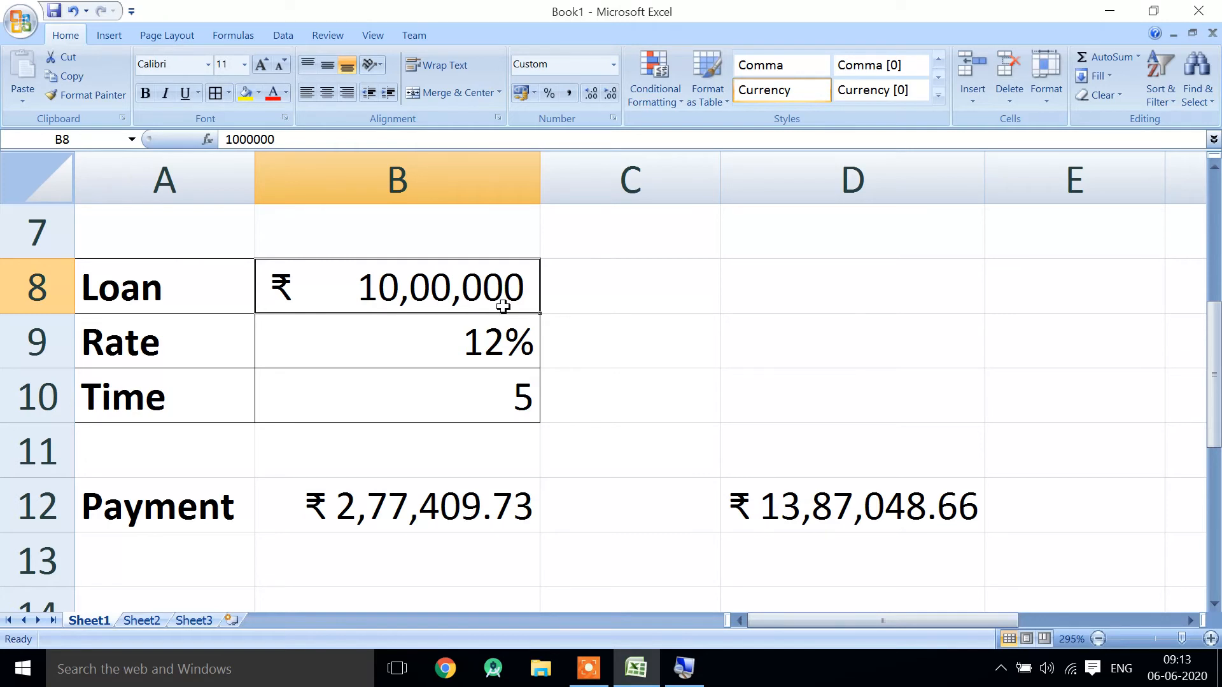
# - Compare the total repayment in D12 with the interest rate in row 9 and the payment in B12
pyautogui.click(833, 491)
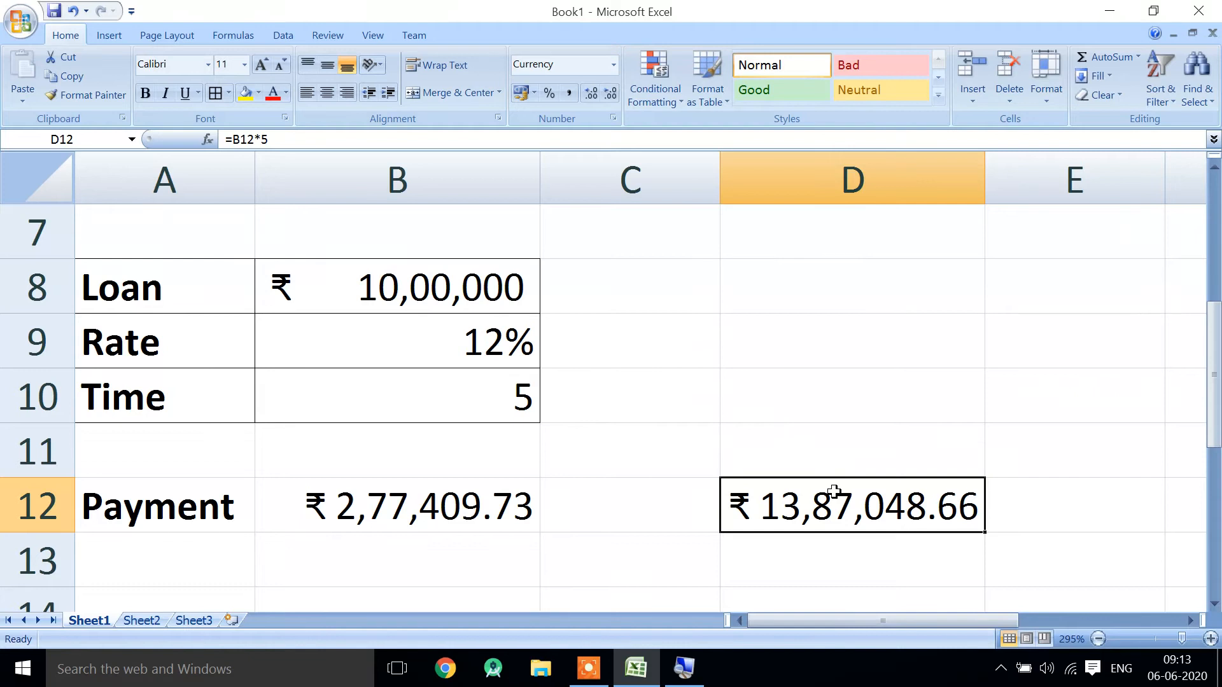
pyautogui.click(459, 336)
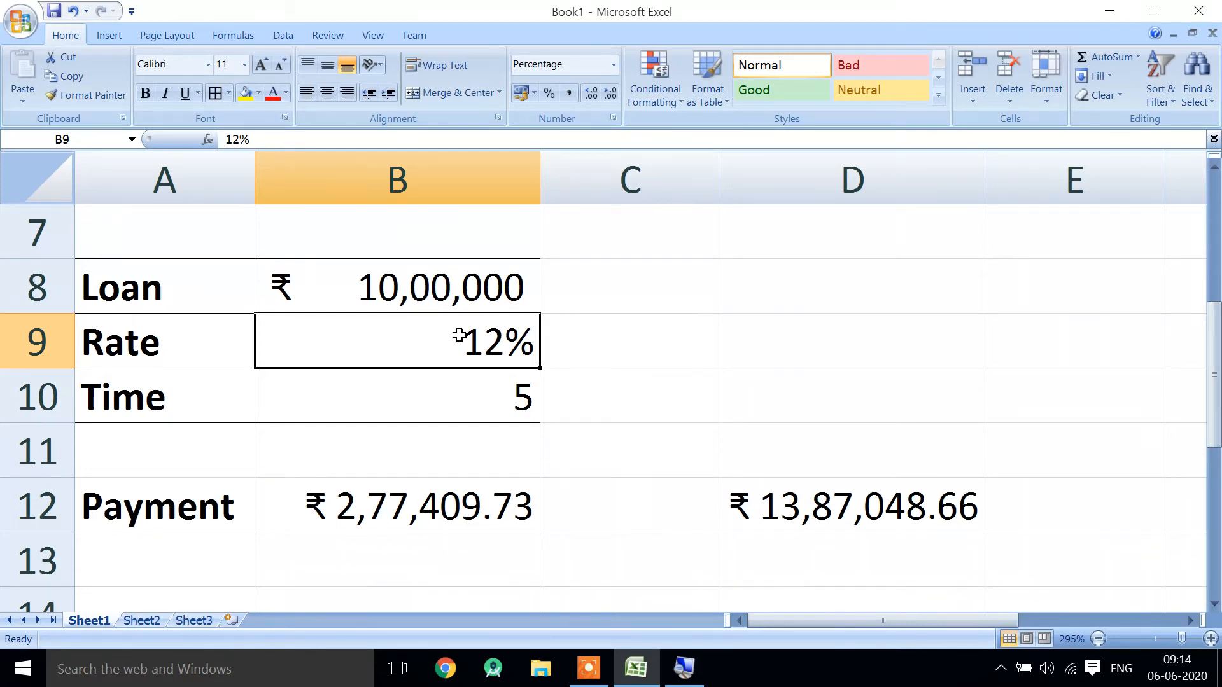
pyautogui.click(222, 334)
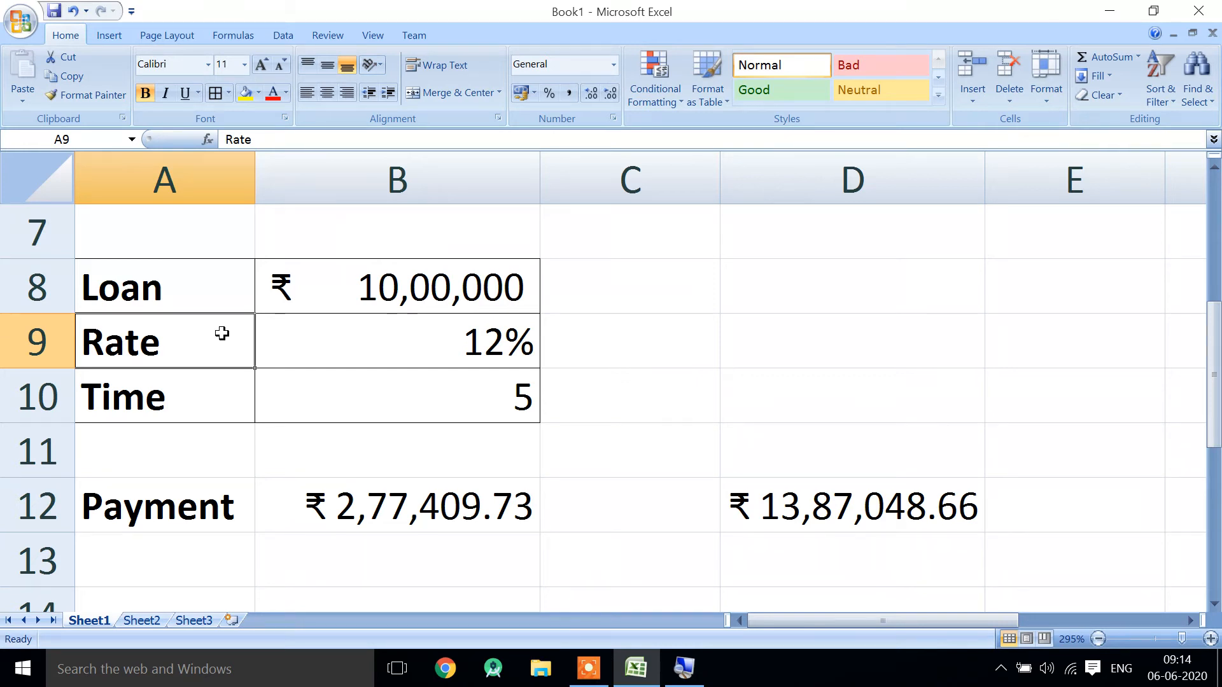
pyautogui.moveTo(222, 334); pyautogui.dragTo(373, 353)
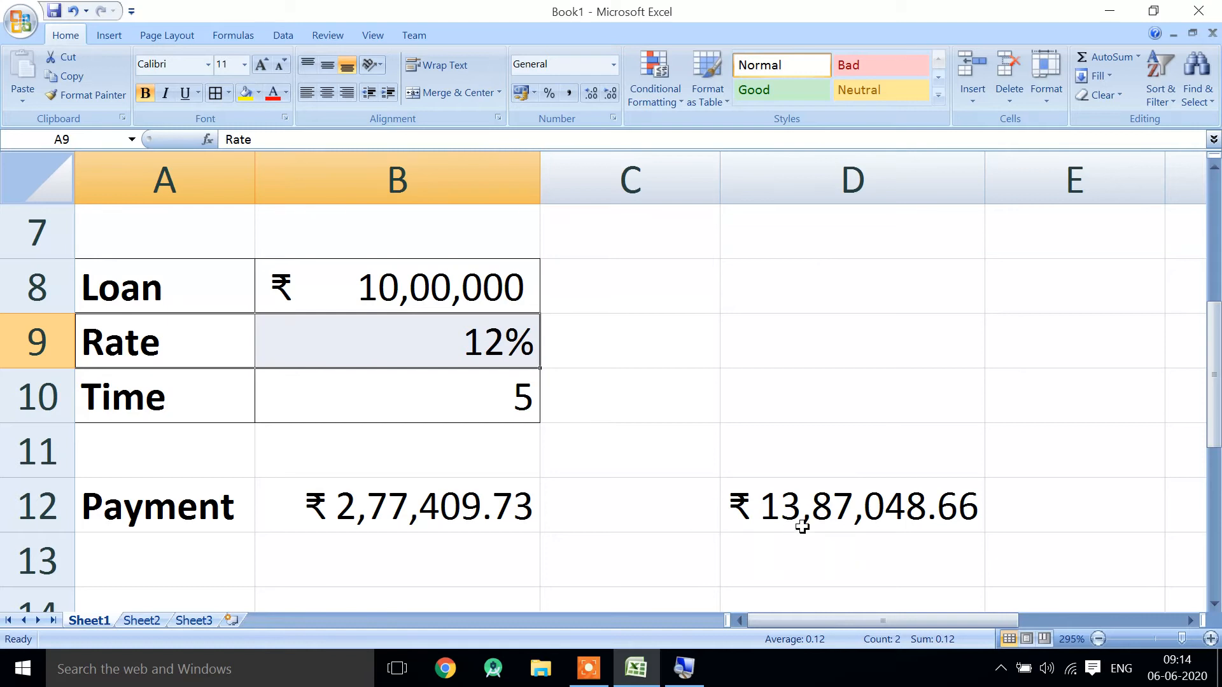
pyautogui.click(852, 520)
pyautogui.click(447, 318)
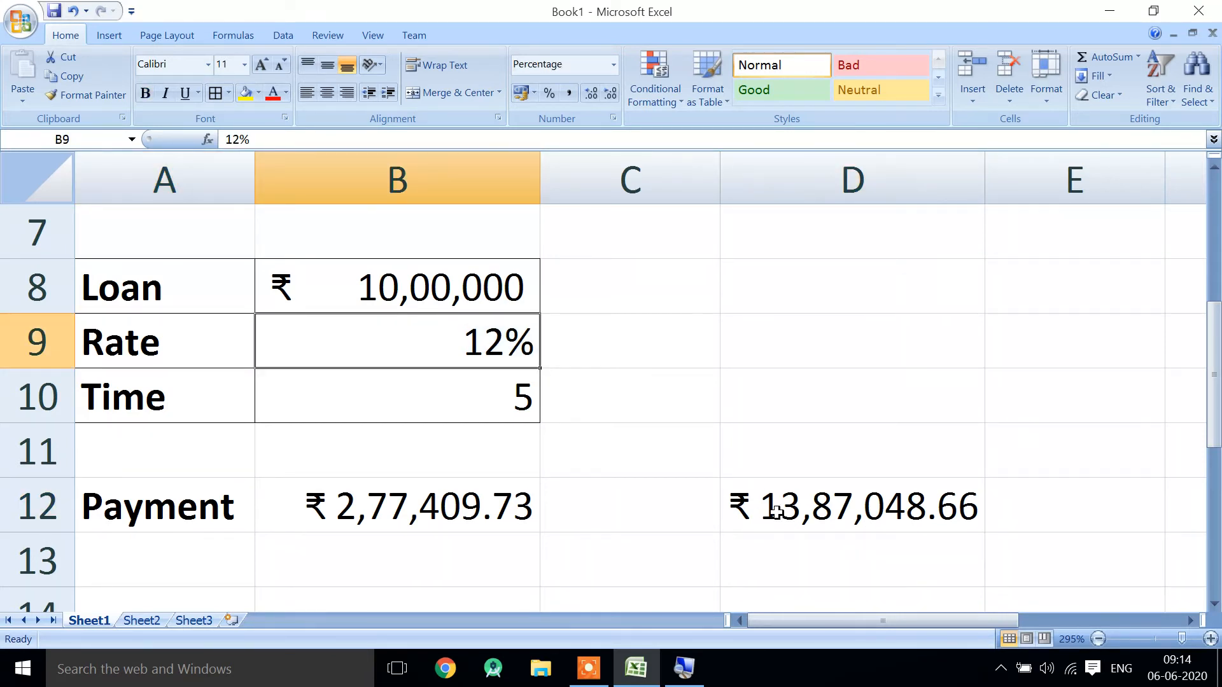
pyautogui.click(487, 509)
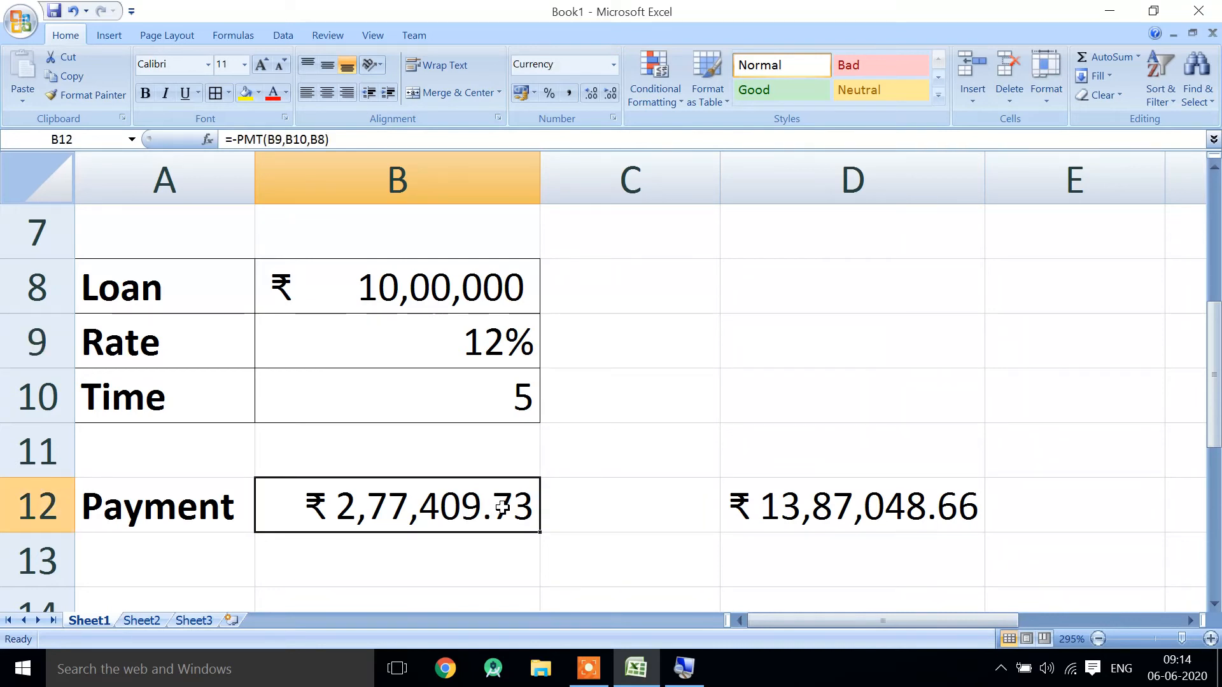
# - Calculate the lender's gain in D13 by subtracting the loan amount from the total repayment with =D12-B8
pyautogui.click(791, 555)
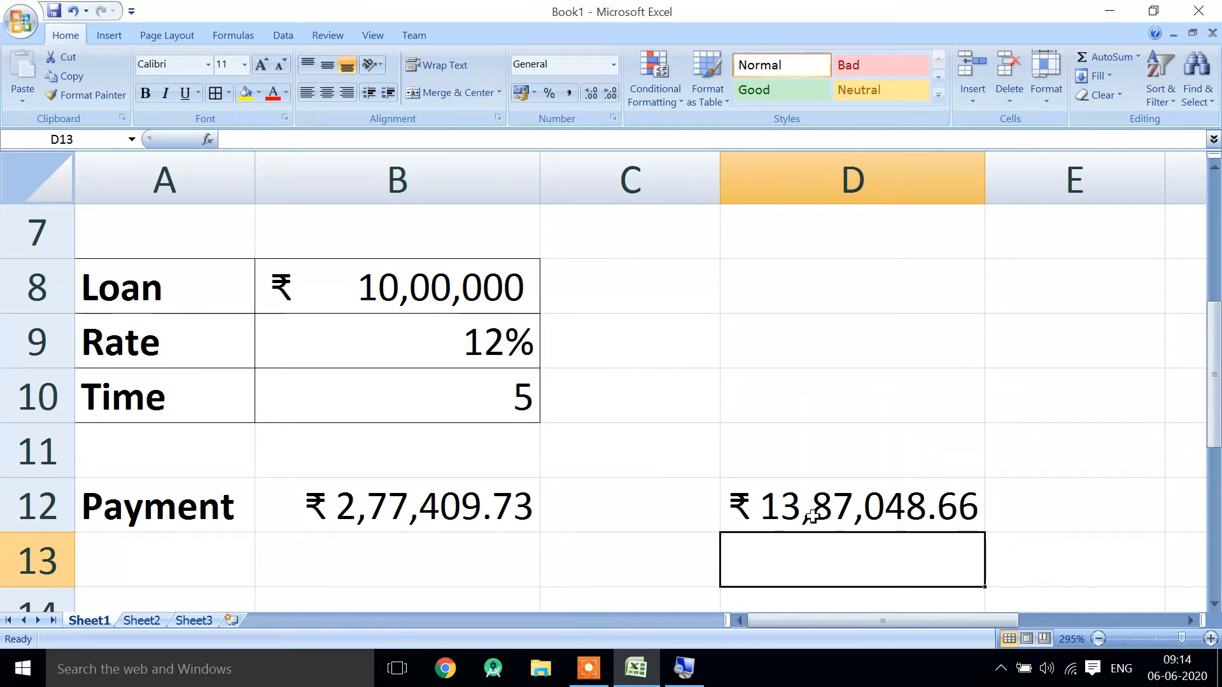
pyautogui.write('=')
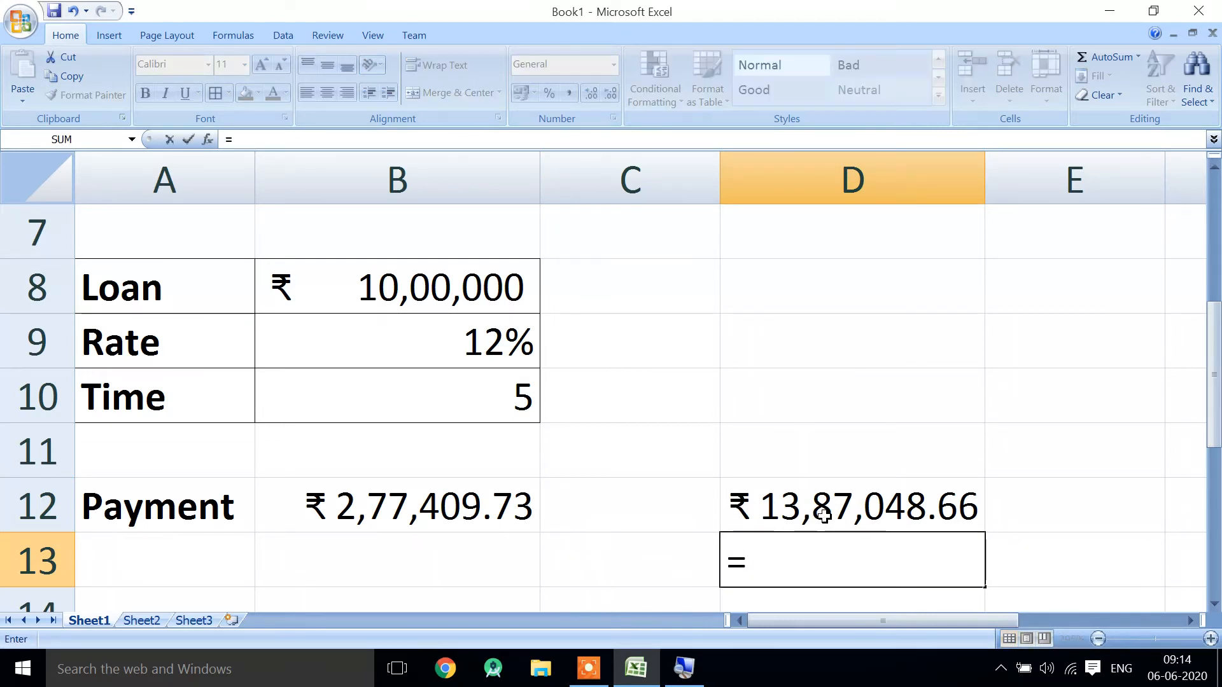
pyautogui.click(818, 516)
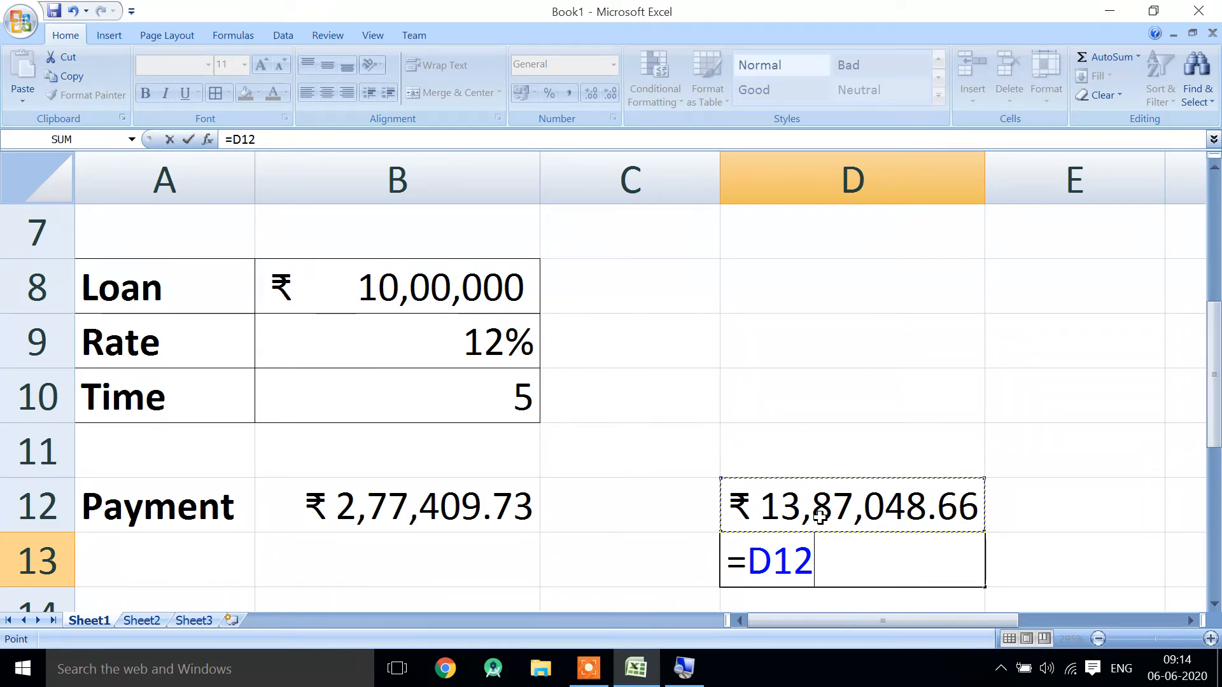
pyautogui.write('-')
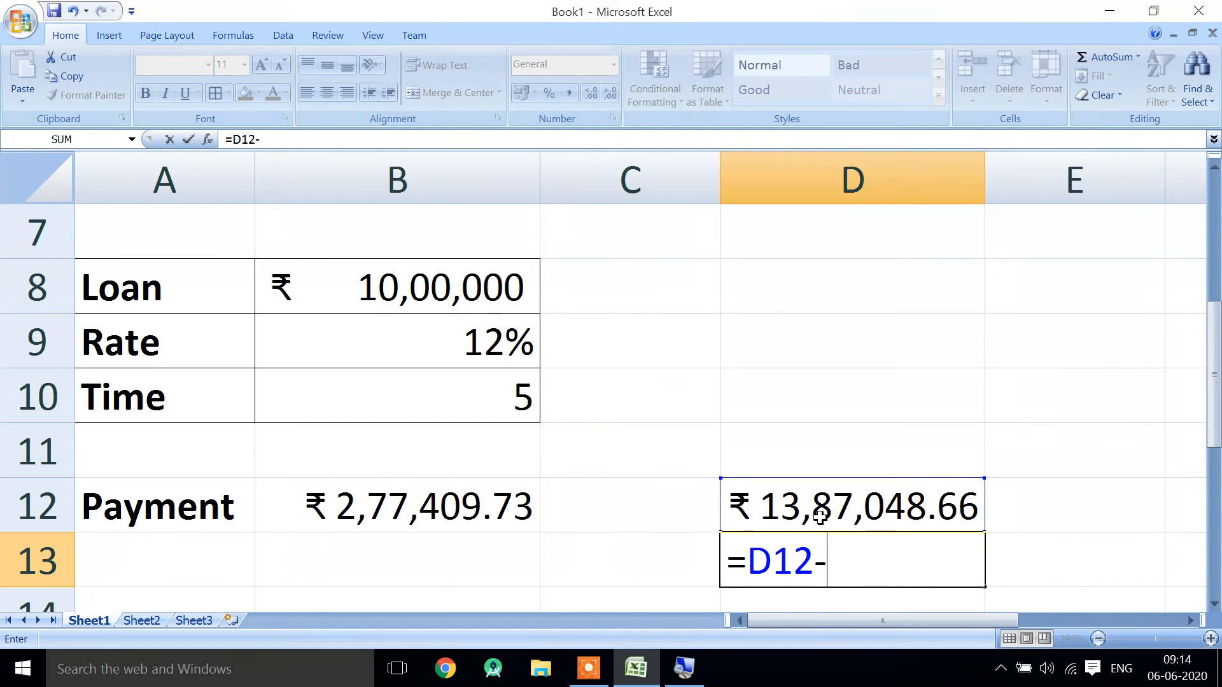
pyautogui.click(435, 292)
pyautogui.press('Return')
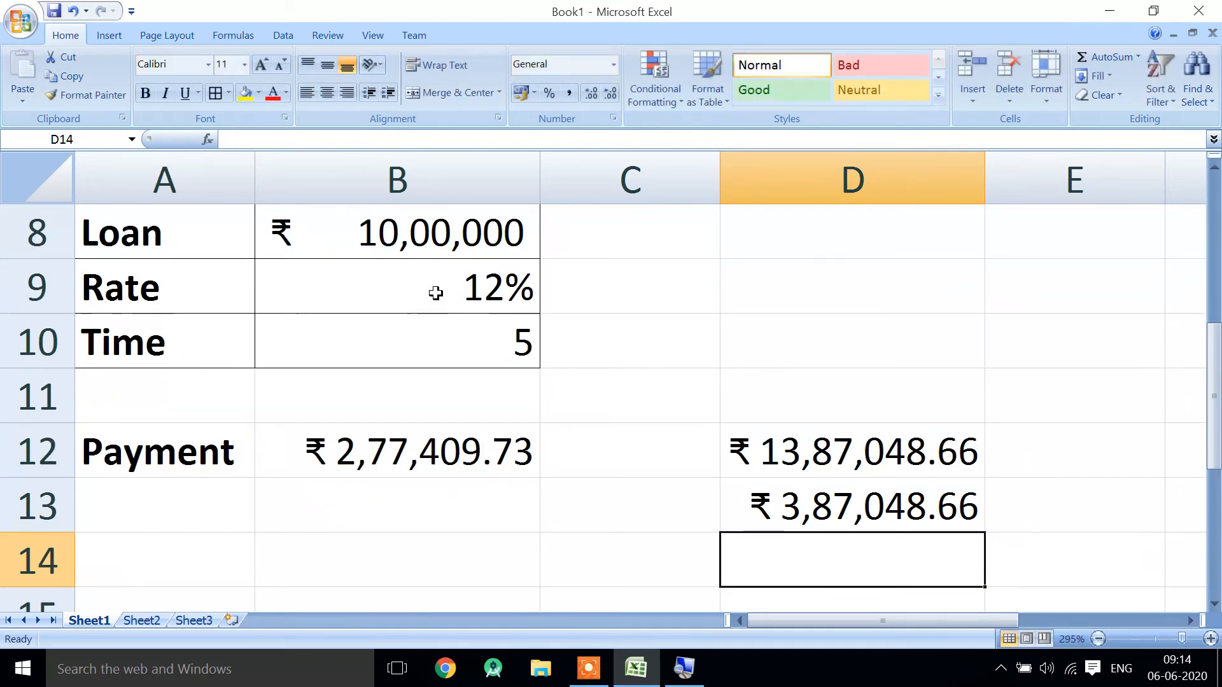
# - Enter the label "Profit(y)" in cell C13, beside the difference formula
pyautogui.press('Up')
pyautogui.press('Left')
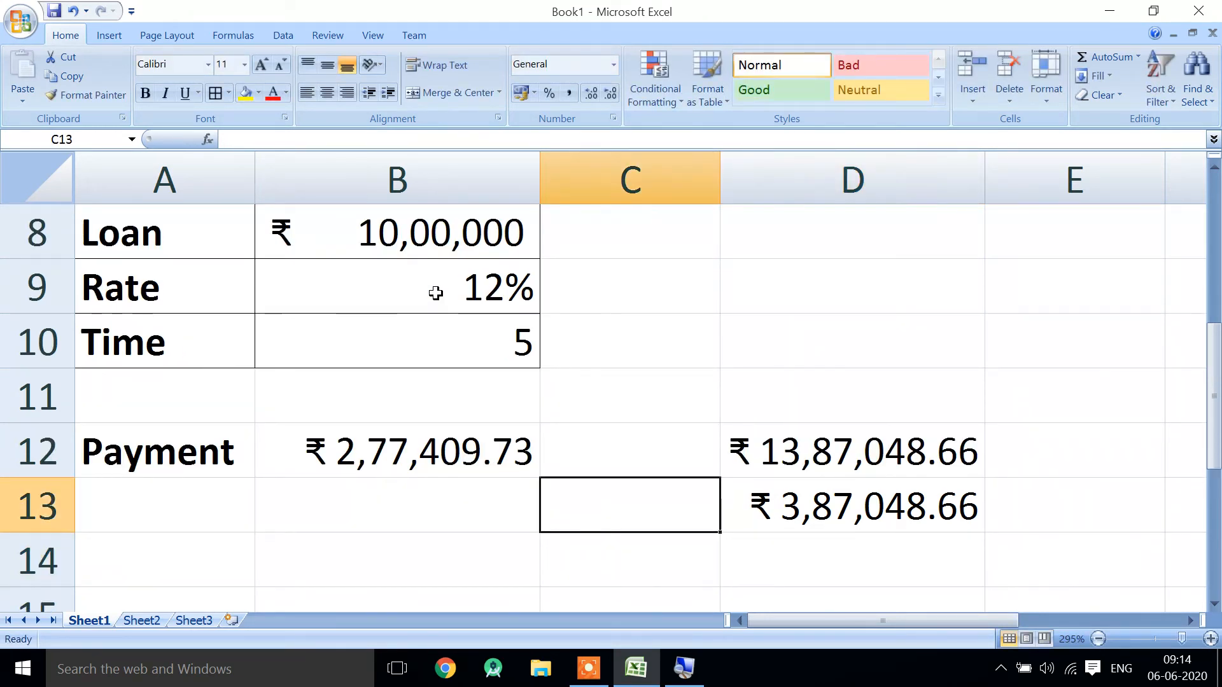
pyautogui.write('Profi')
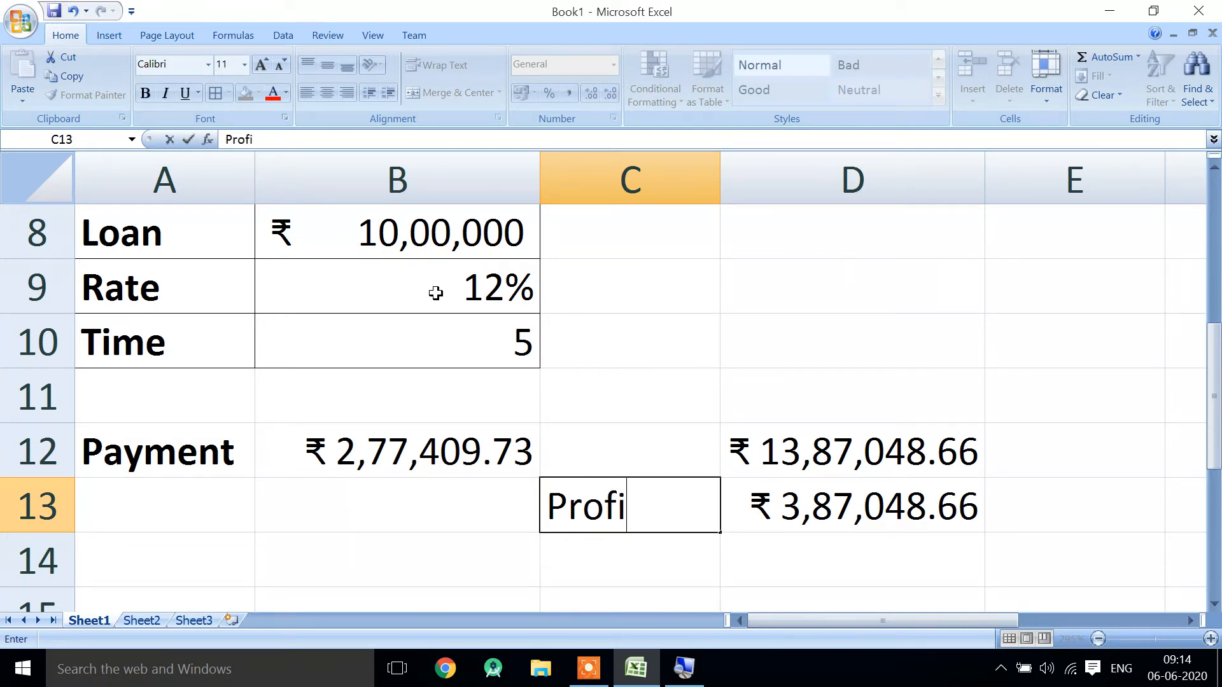
pyautogui.write('t(y)')
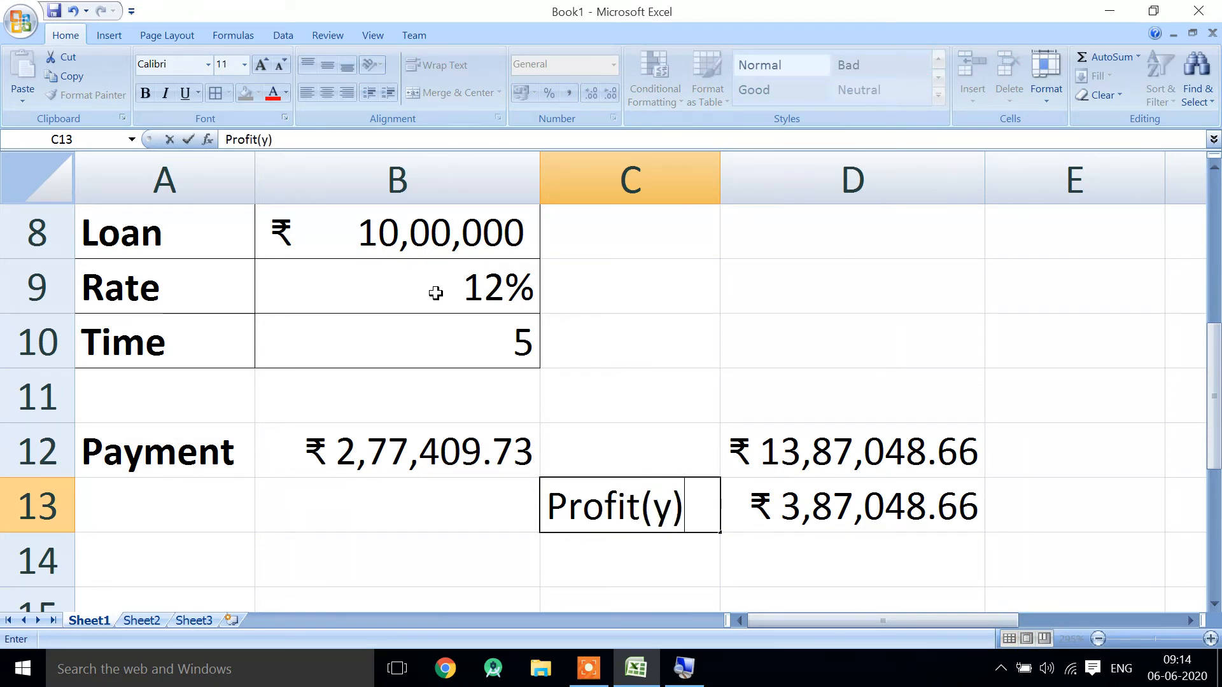
pyautogui.press('Return')
pyautogui.press('Up')
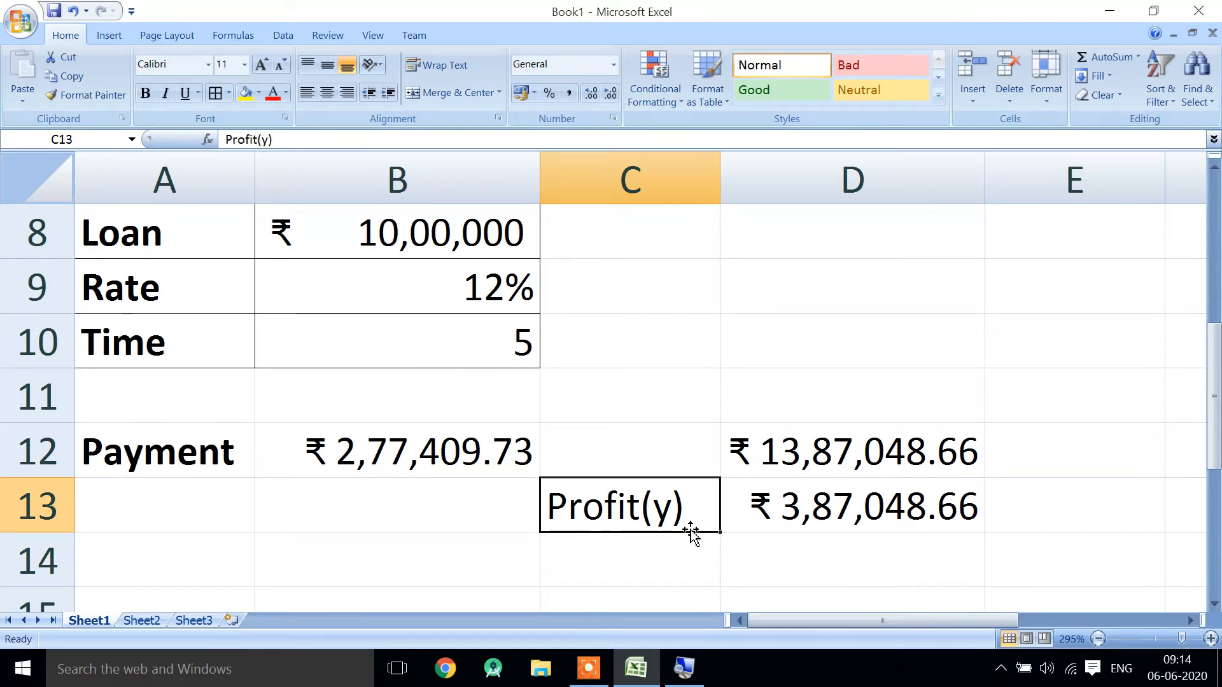
# - Remove the "(y)" suffix from the label in C13 so it reads "Profit"
pyautogui.doubleClick(673, 503)
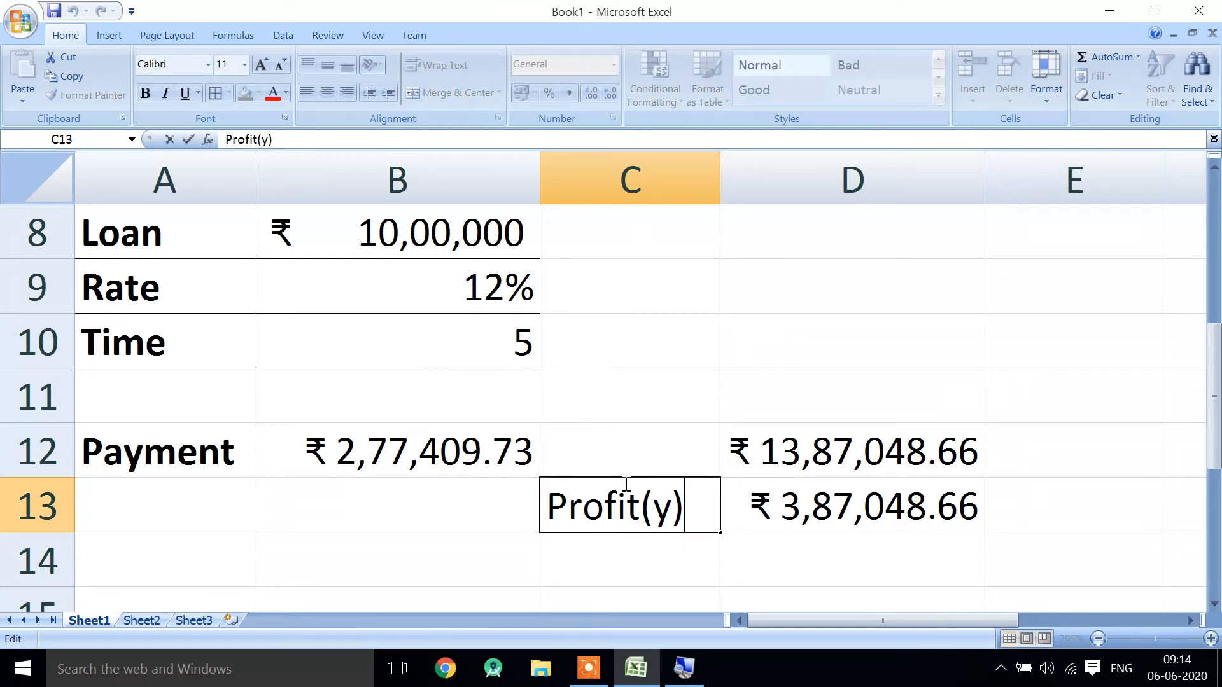
pyautogui.click(656, 502)
pyautogui.click(662, 502)
pyautogui.press('Delete')
pyautogui.press('BackSpace')
pyautogui.press('BackSpace')
pyautogui.press('Return')
# - Enter a second "Payment" label in cell A13, below the first one
pyautogui.press('Left')
pyautogui.press('Left')
pyautogui.press('Up')
pyautogui.write('Payment')
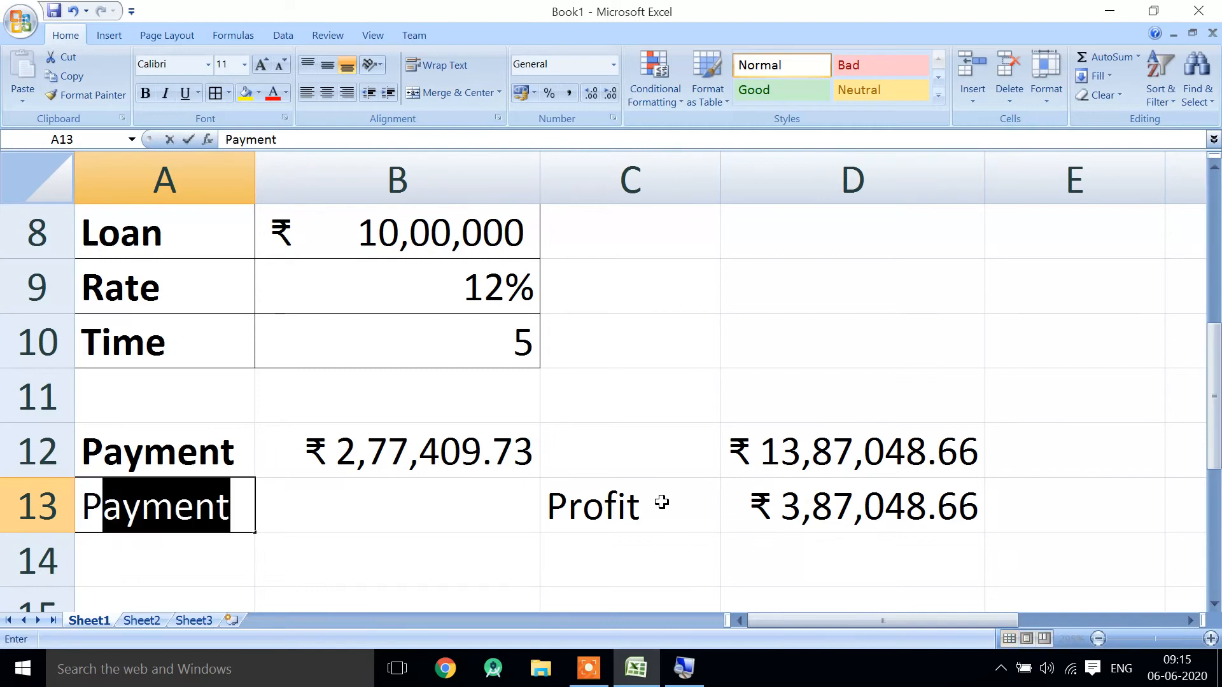
pyautogui.press('Return')
# - Apply all borders to the payment range A12:B13
pyautogui.press('Up')
pyautogui.press('Up')
pyautogui.press('Up')
pyautogui.press('Up')
pyautogui.press('Up')
pyautogui.press('Up')
pyautogui.press('Up')
pyautogui.press('Down')
pyautogui.press('Down')
pyautogui.press('Down')
pyautogui.press('Down')
pyautogui.press('Down')
pyautogui.hotkey('shift', 'Right')
pyautogui.hotkey('shift', 'Down')
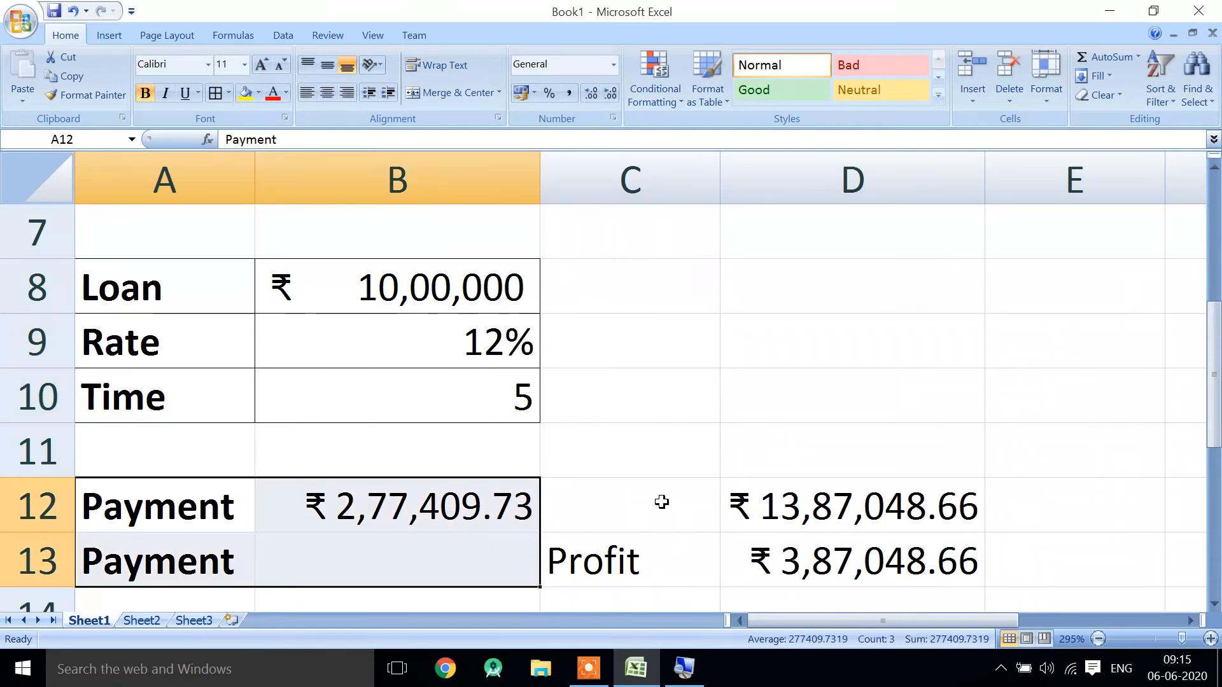
pyautogui.hotkey('alt', 'h')
pyautogui.press('b')
pyautogui.press('a')
pyautogui.press('Down')
pyautogui.press('Right')
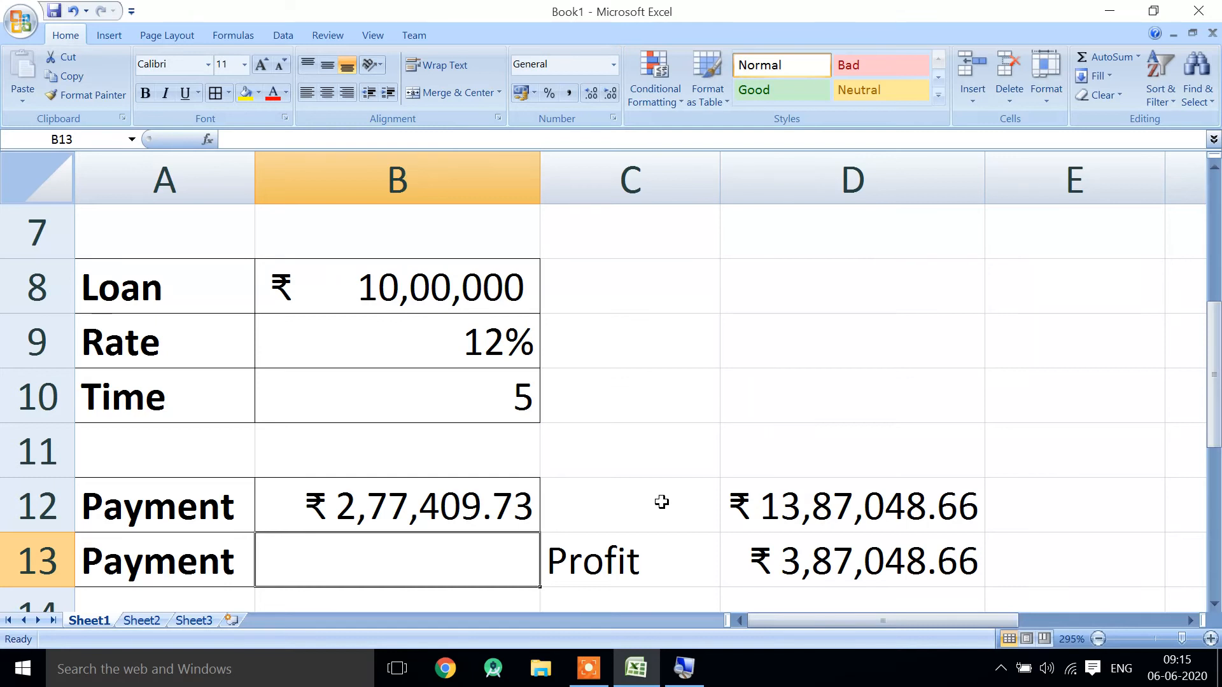
# - Enter the note "per annum" in C9 beside the rate and autofit the width of column C
pyautogui.click(596, 320)
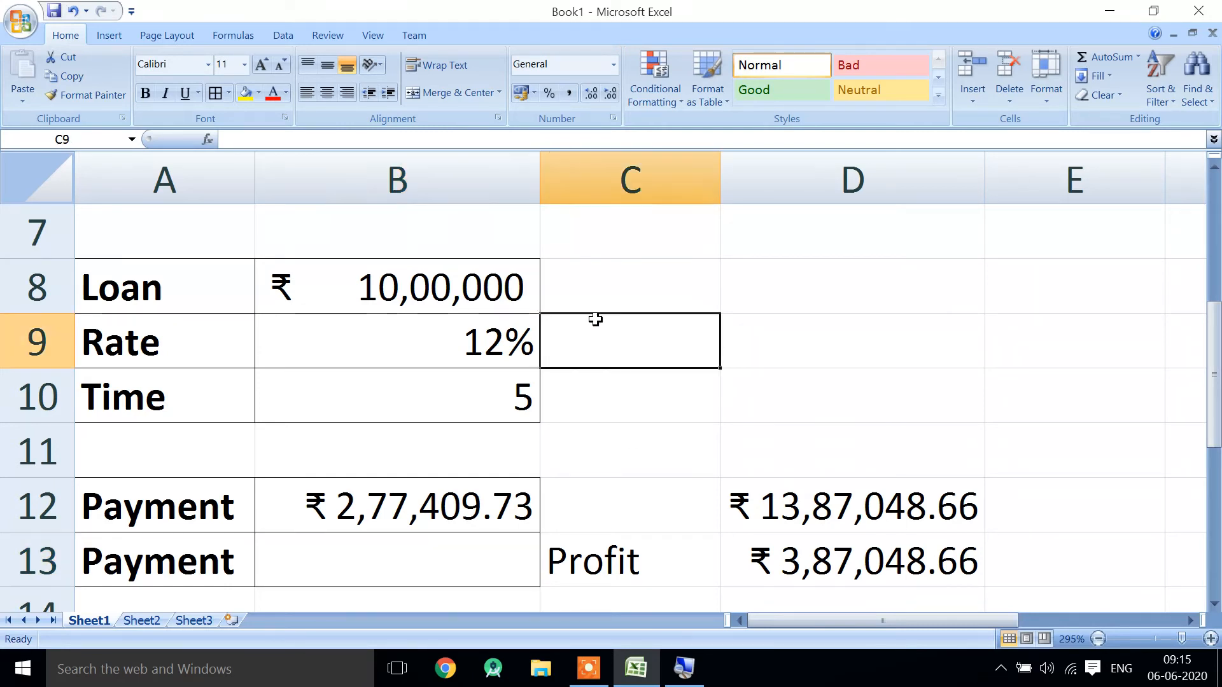
pyautogui.write('per anny')
pyautogui.press('BackSpace')
pyautogui.write('um')
pyautogui.press('Return')
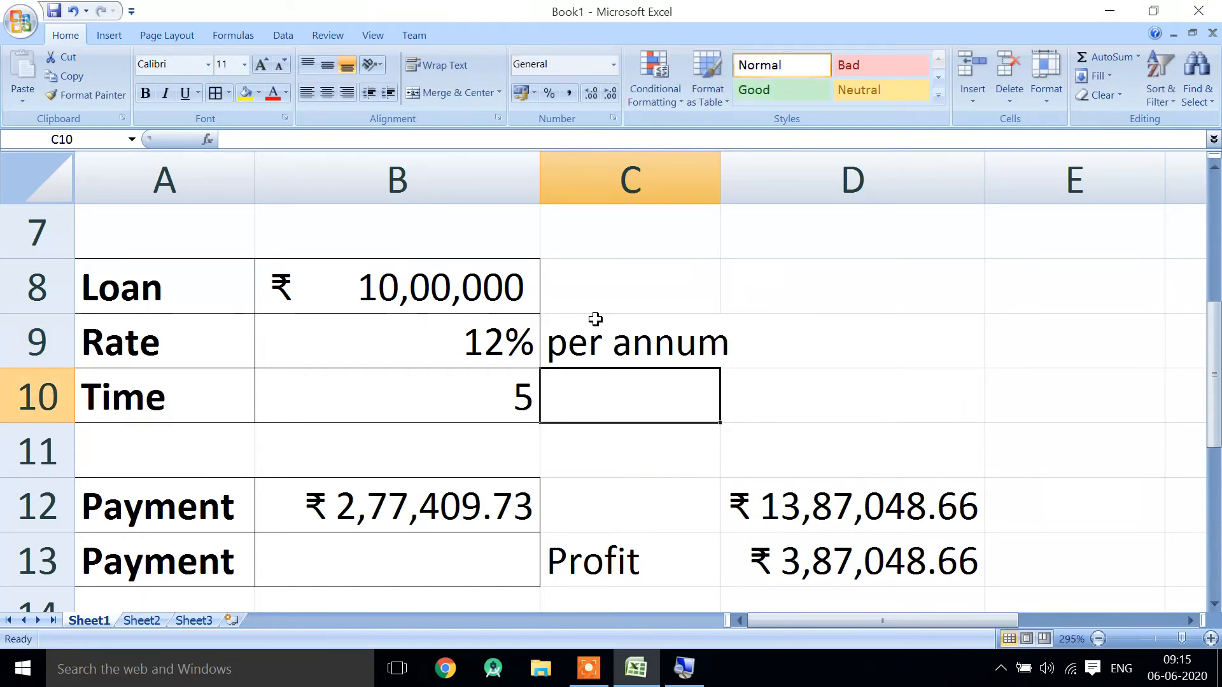
pyautogui.doubleClick(720, 187)
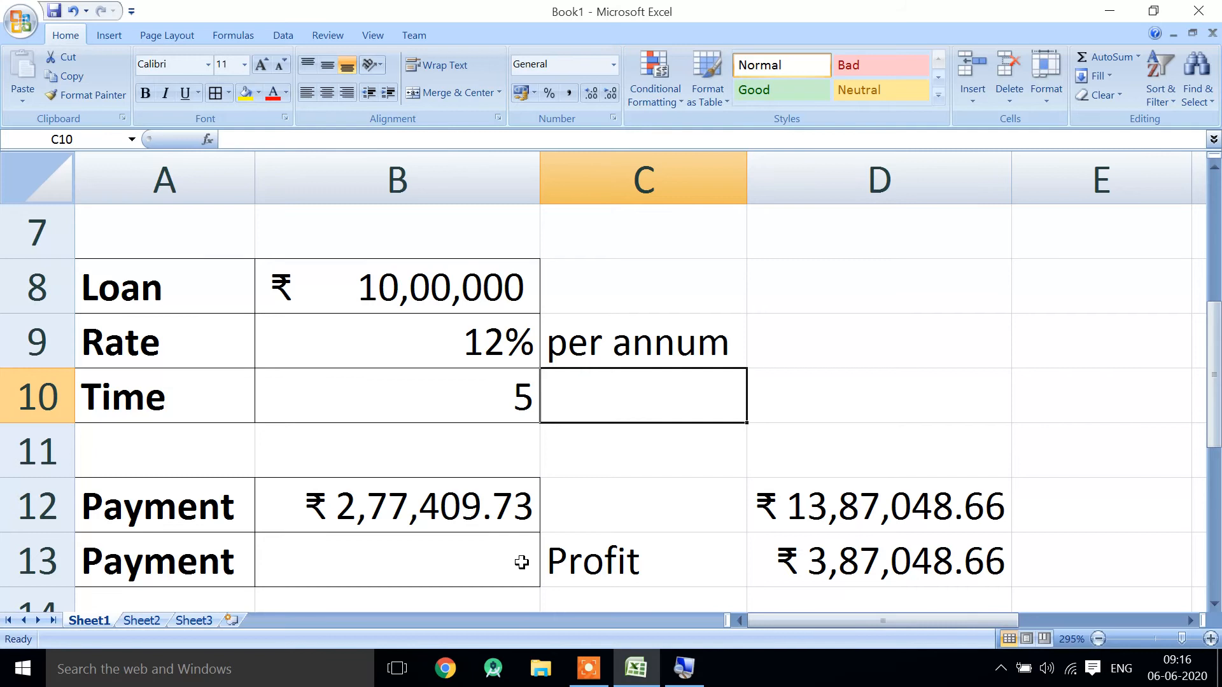
# - Begin a monthly payment formula in B13 with =-PMT(B9/12, using the annual rate divided by 12 as the rate argument
pyautogui.press('Left')
pyautogui.press('Up')
pyautogui.press('Down')
pyautogui.press('Up')
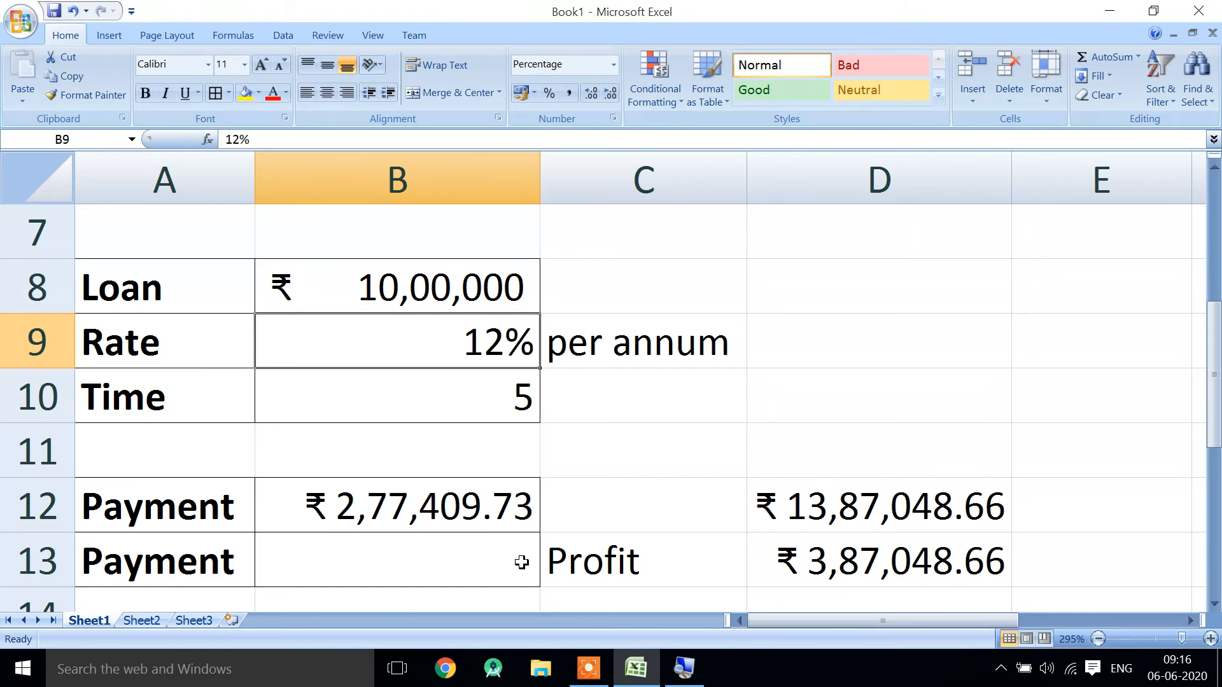
pyautogui.press('Down')
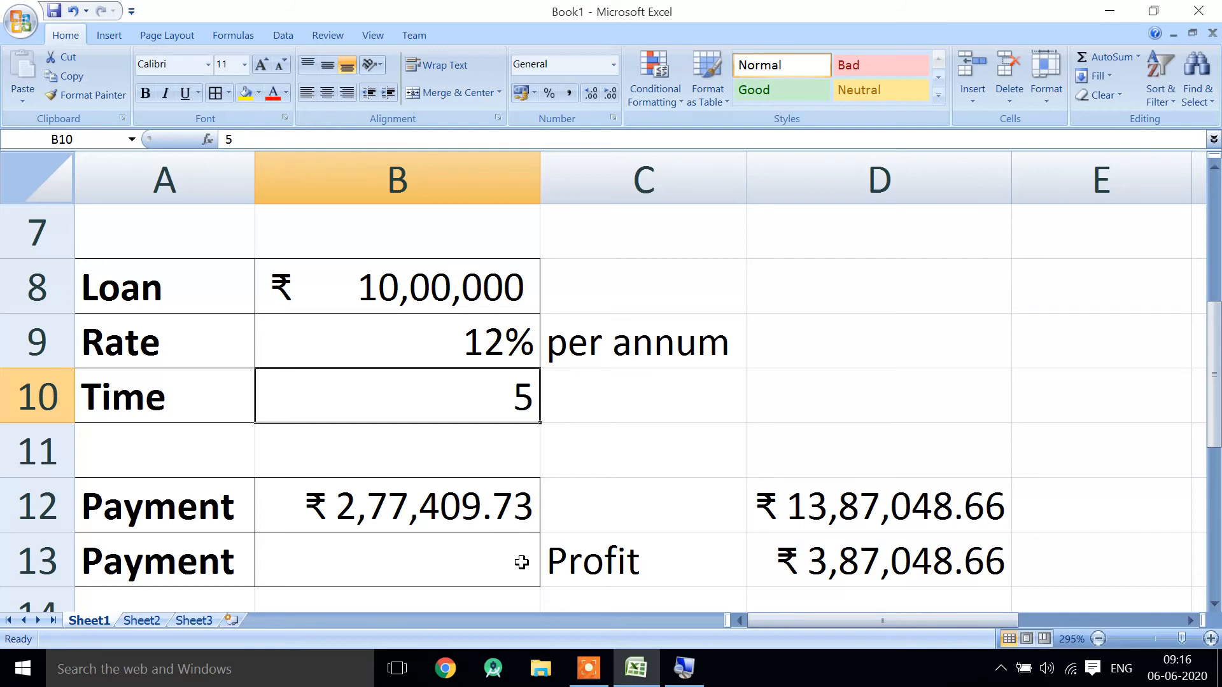
pyautogui.press('Down')
pyautogui.press('Down')
pyautogui.press('Down')
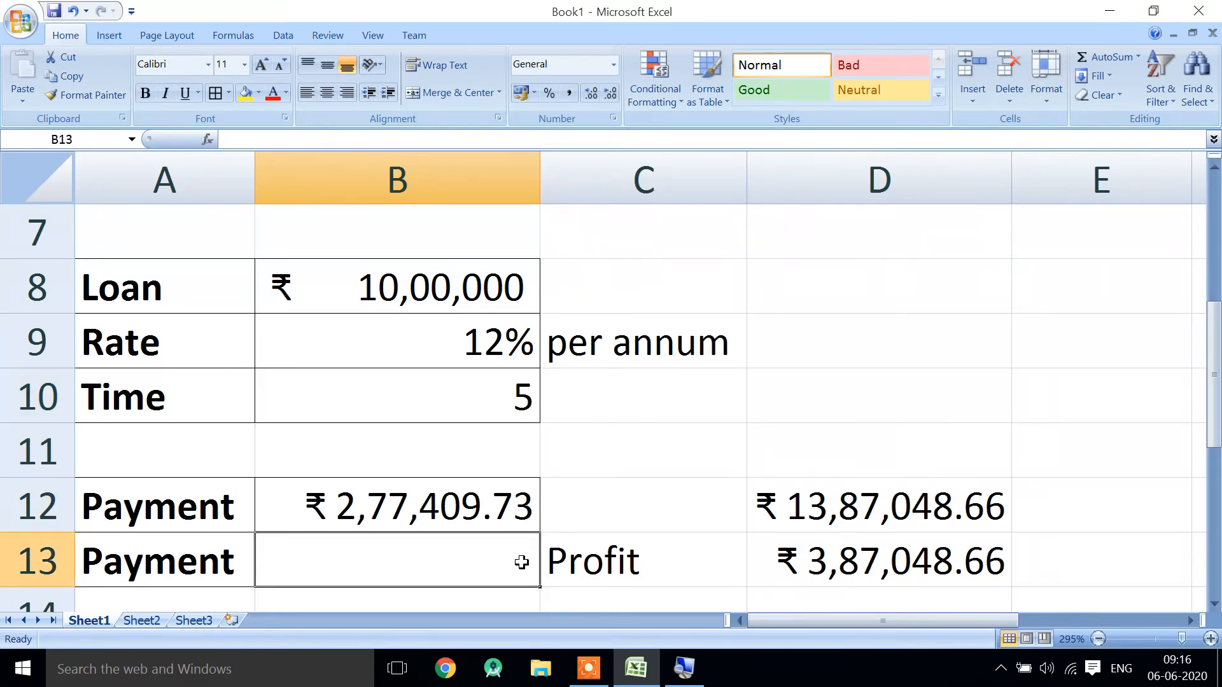
pyautogui.write('=-o')
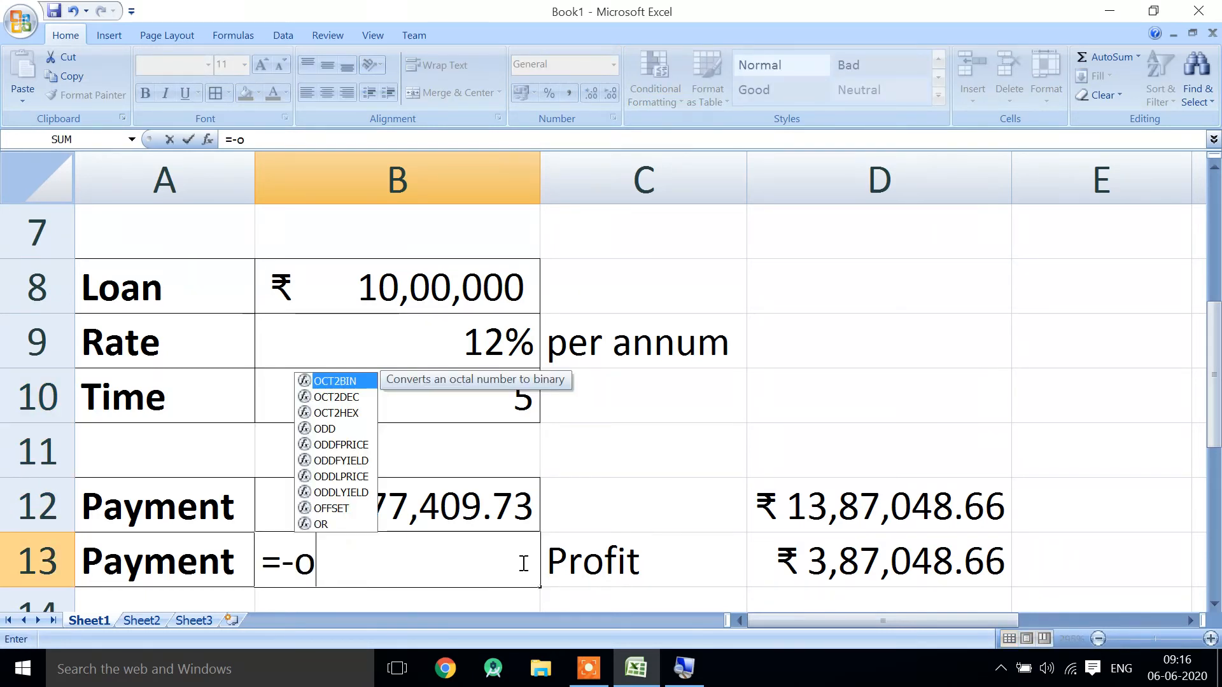
pyautogui.press('BackSpace')
pyautogui.write('pm')
pyautogui.press('Tab')
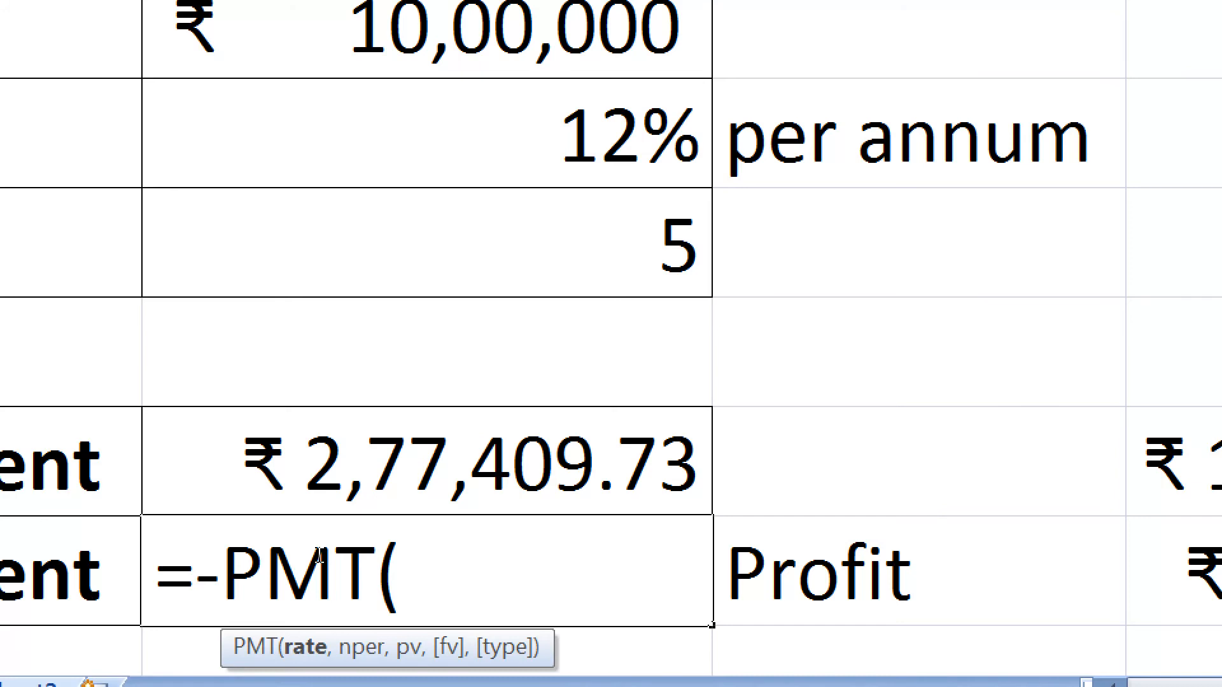
pyautogui.press('Up')
pyautogui.press('Up')
pyautogui.press('Up')
pyautogui.press('Up')
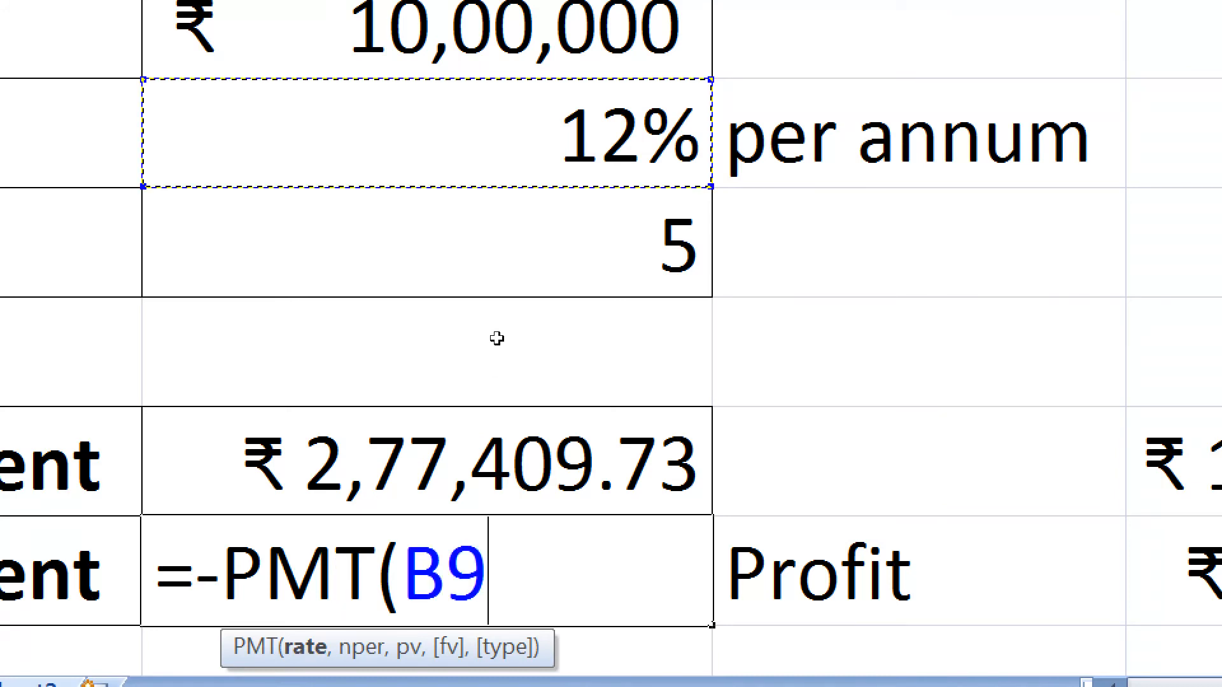
pyautogui.write('/12')
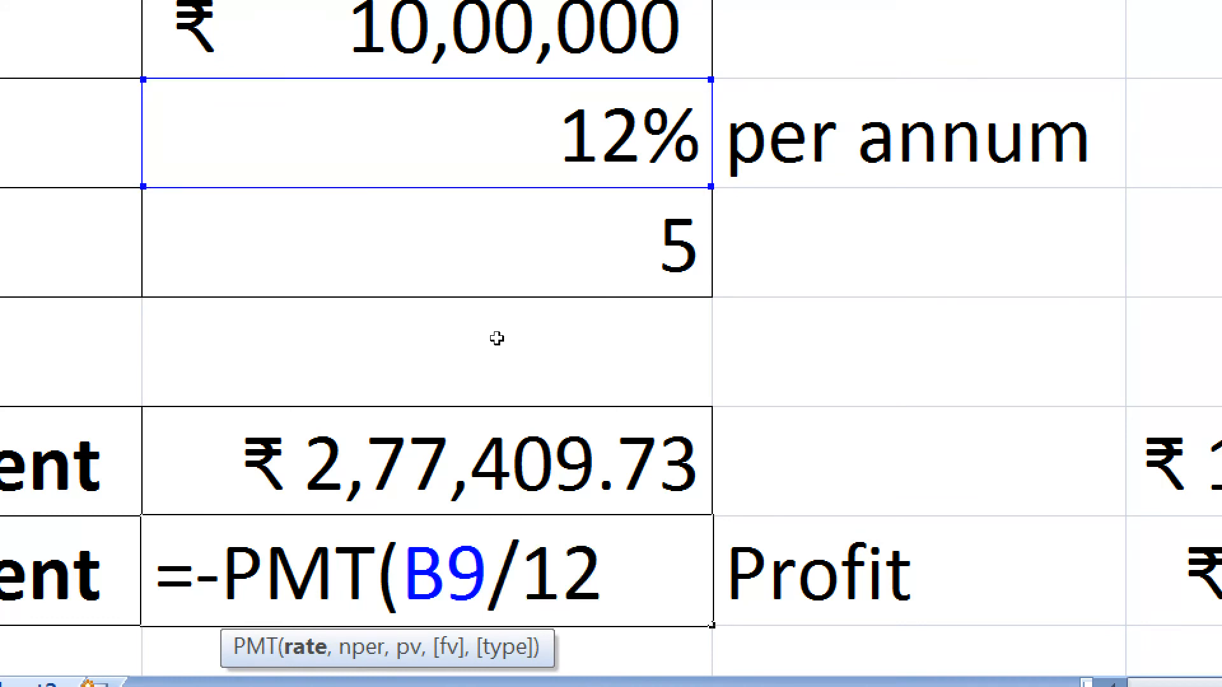
pyautogui.write(',')
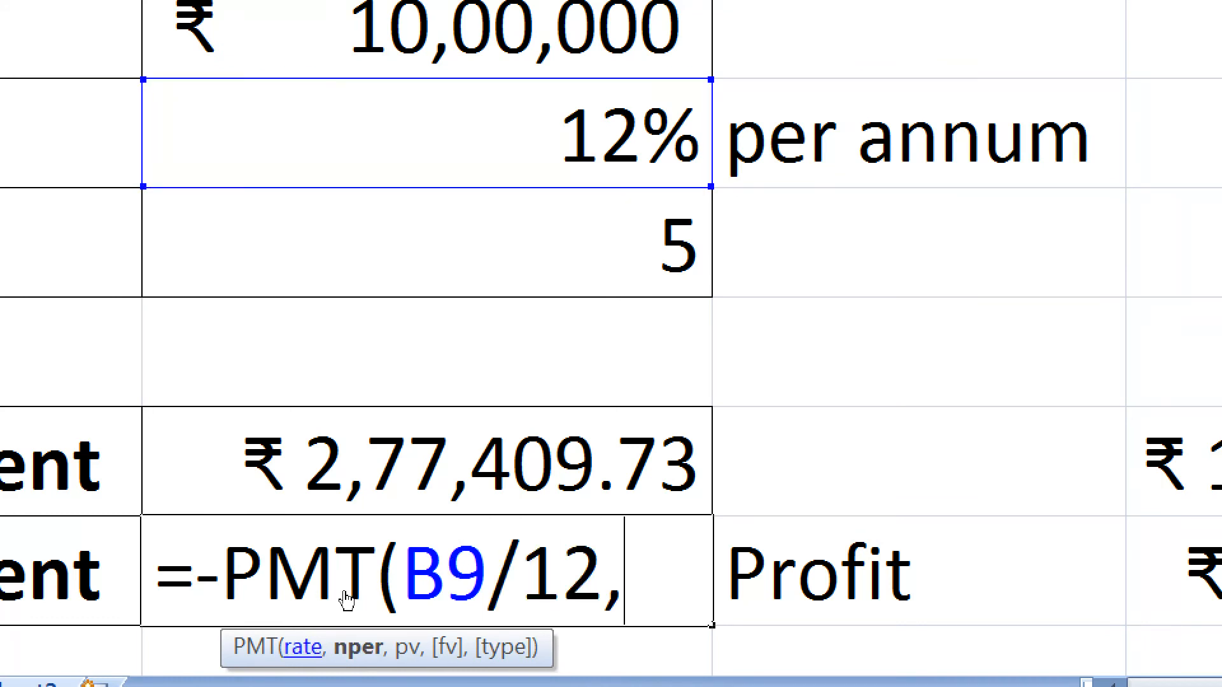
# - Add B10*12 as the number-of-periods argument so the formula in B13 reads =-PMT(B9/12,B10*12, ready for the present value
pyautogui.press('Up')
pyautogui.press('Up')
pyautogui.press('Up')
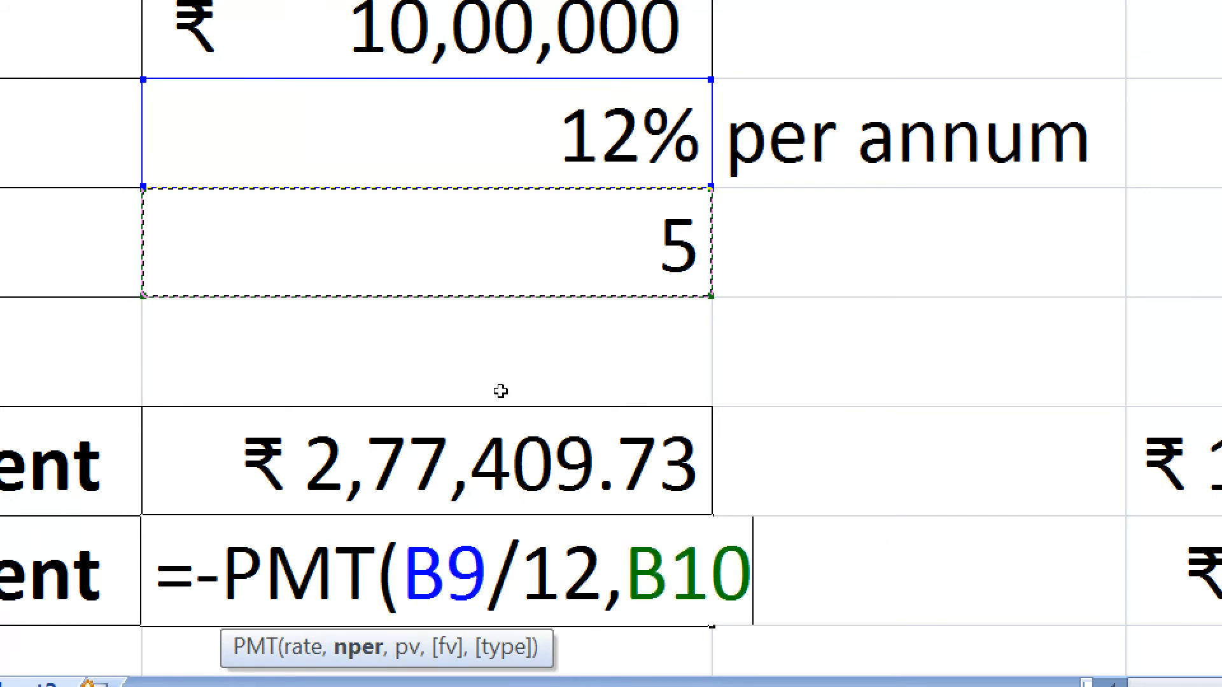
pyautogui.press('Return')
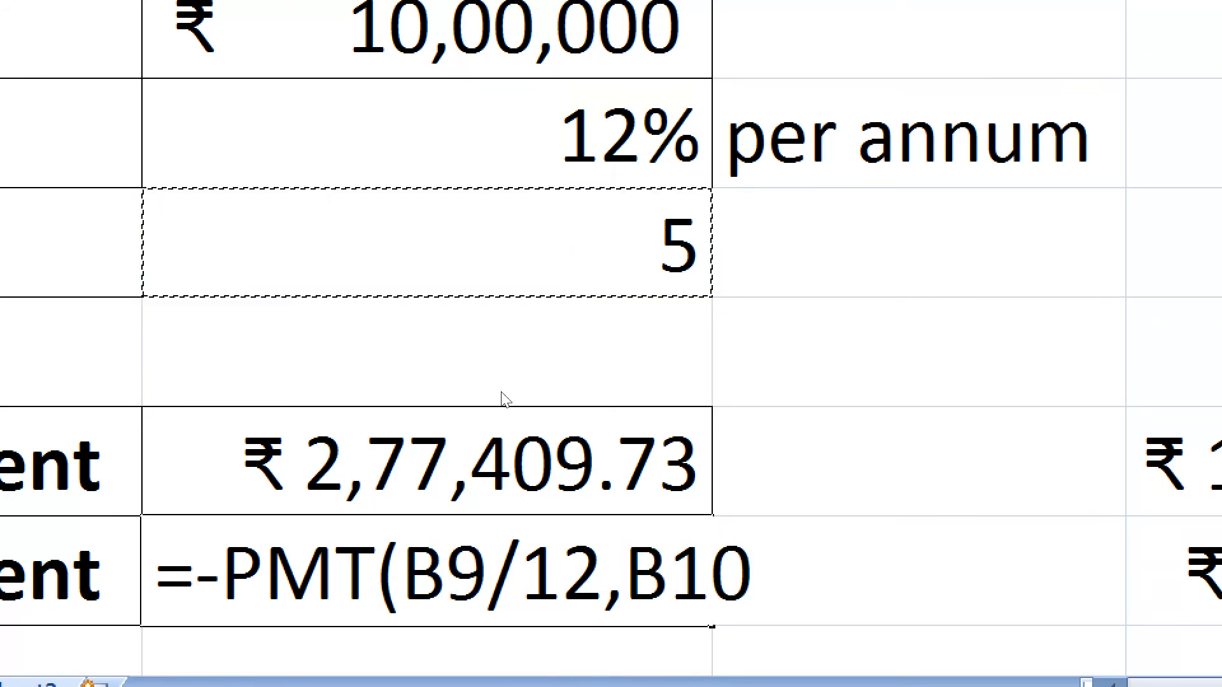
pyautogui.press('Return')
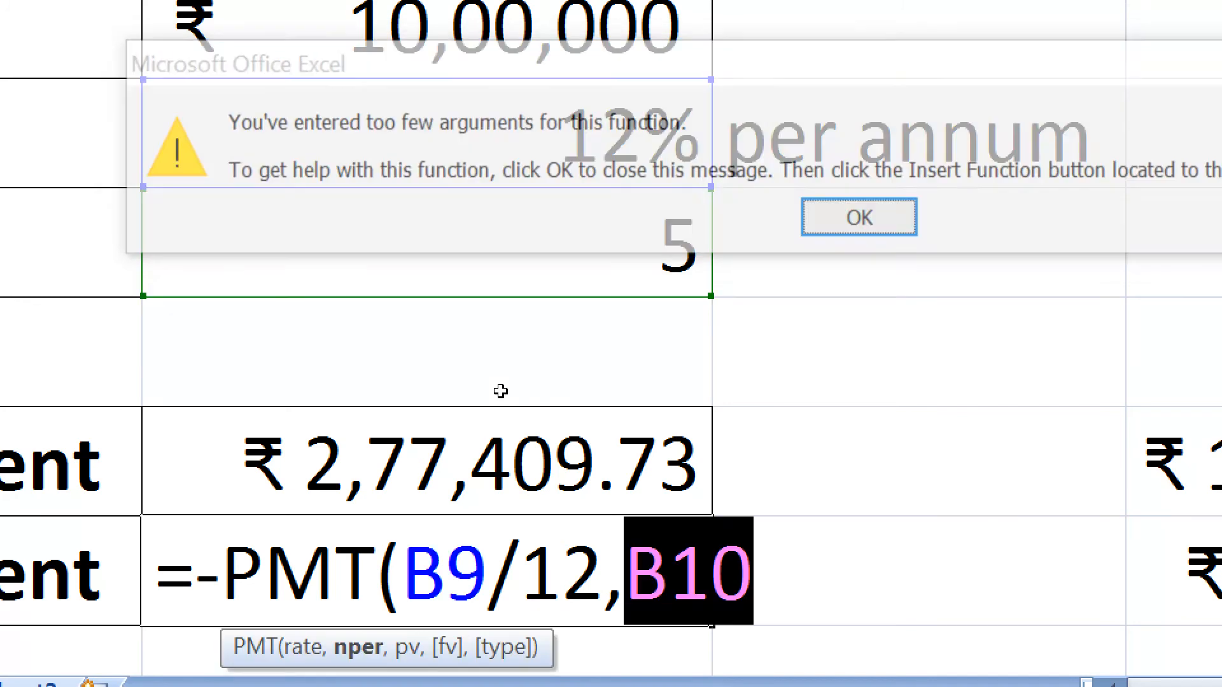
pyautogui.press('Right')
pyautogui.write('*12')
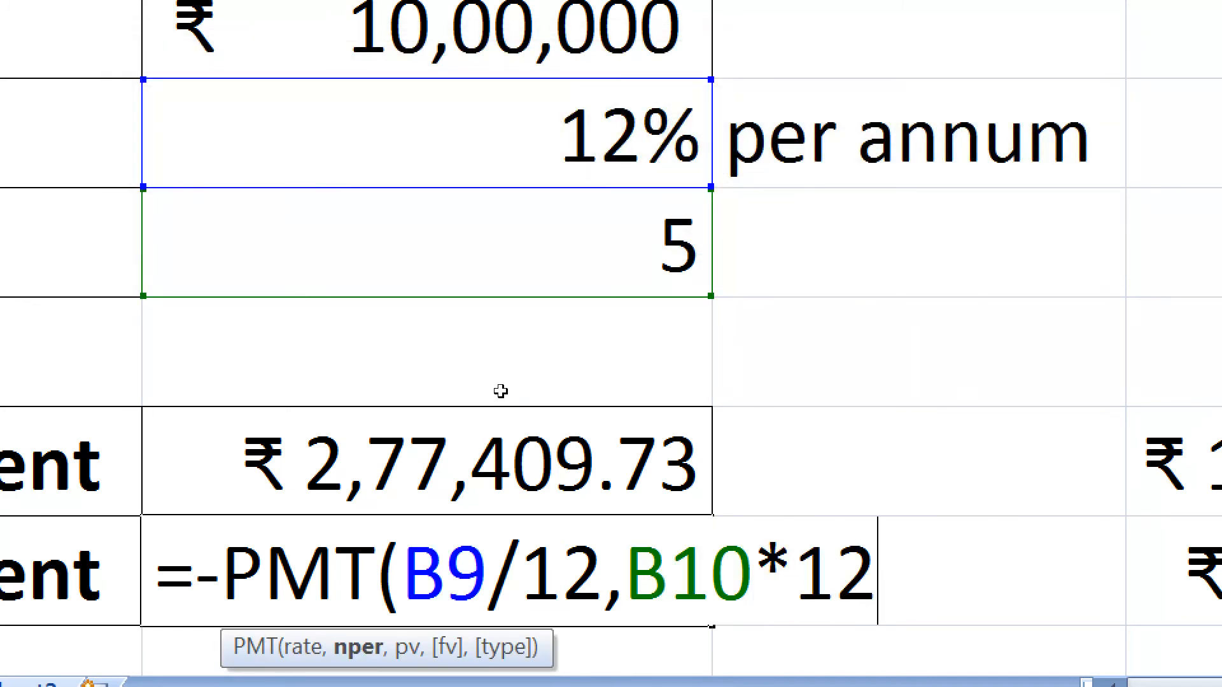
pyautogui.write(',')
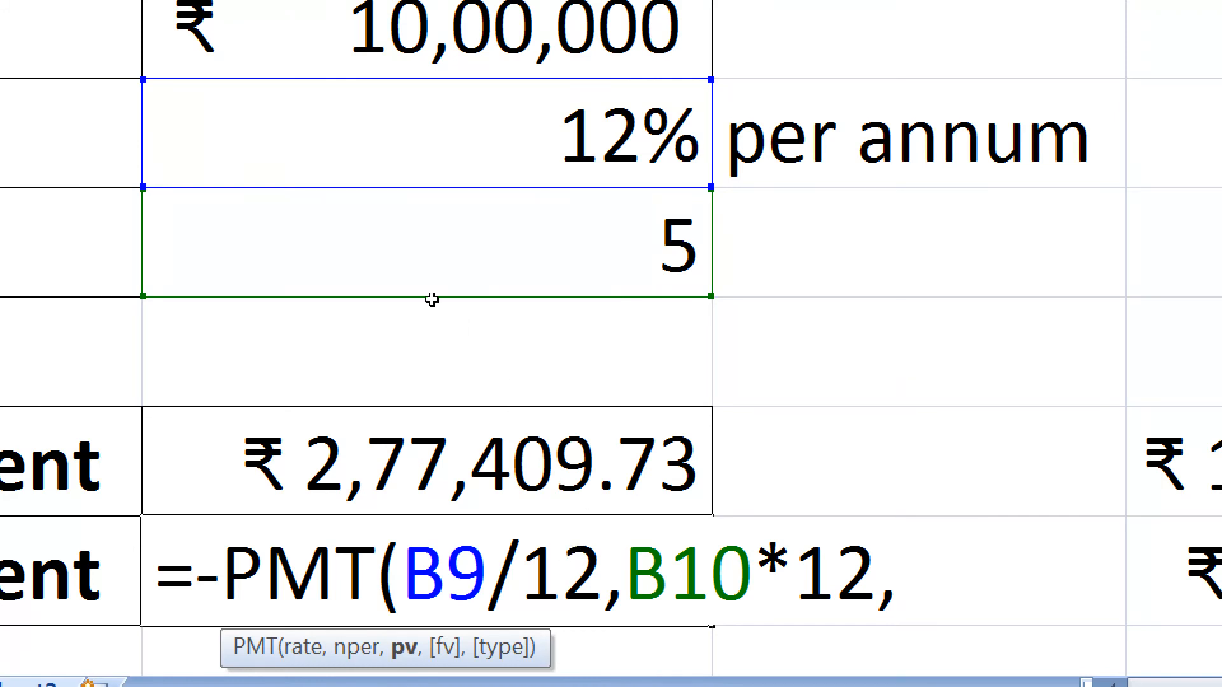
# - Complete the monthly payment formula in B13 with the loan amount B8 as present value: =-PMT(B9/12,B10*12,B8)
pyautogui.press('Up')
pyautogui.press('Up')
pyautogui.press('Up')
pyautogui.press('Up')
pyautogui.press('Up')
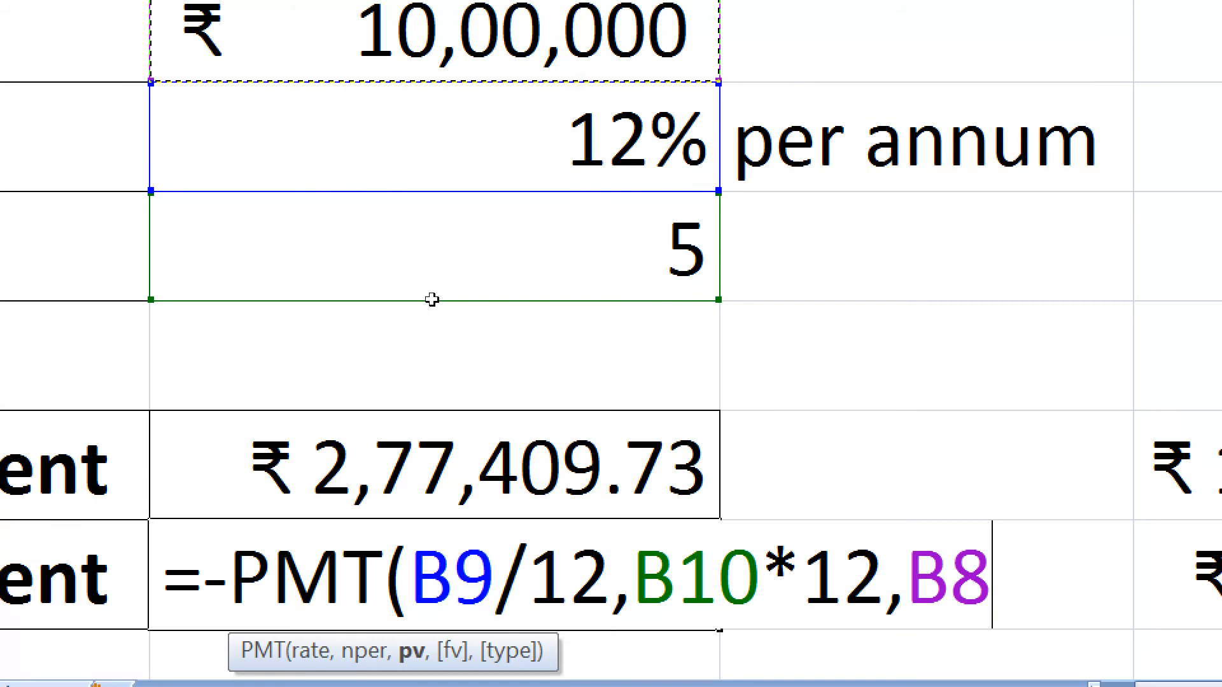
pyautogui.write(')')
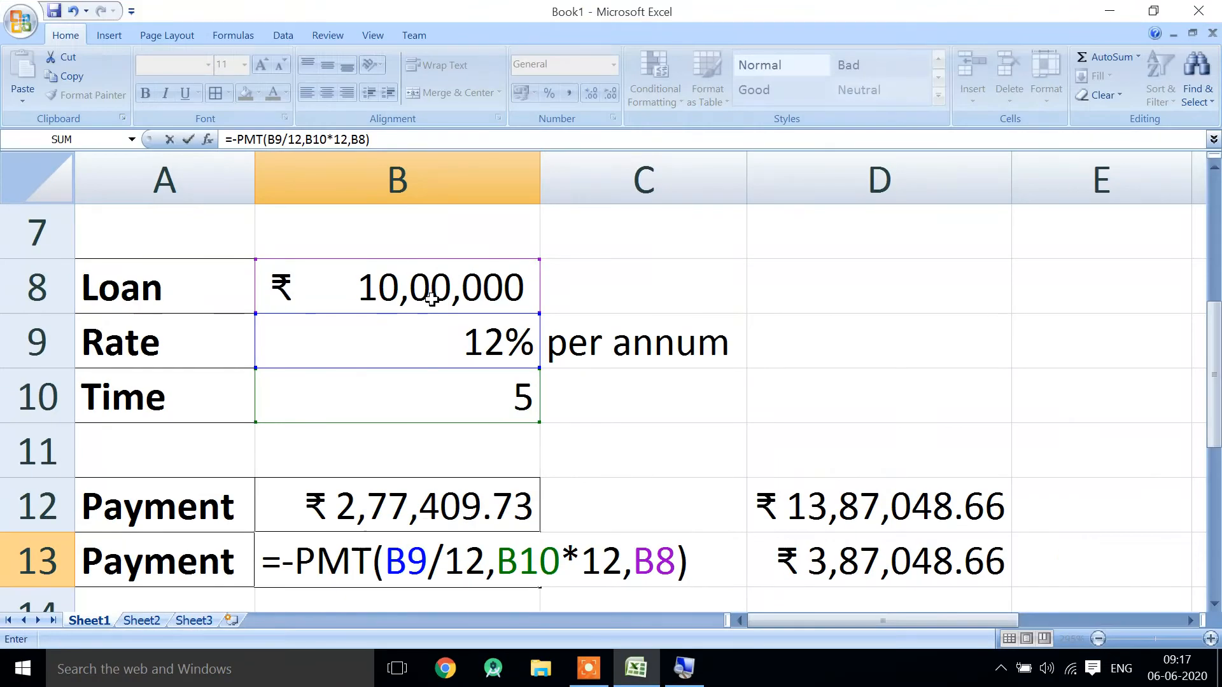
pyautogui.press('Return')
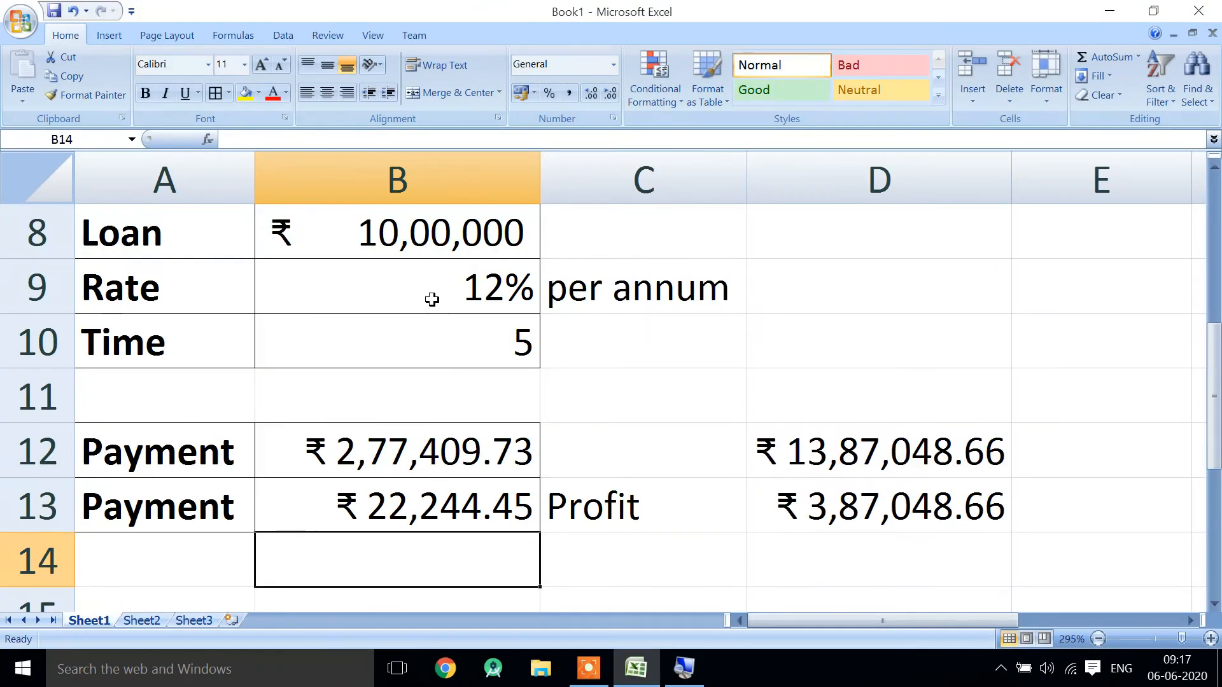
# - Compare the yearly payment formula in B12 with the monthly payment formula in B13
pyautogui.press('Up')
pyautogui.press('Down')
pyautogui.press('Up')
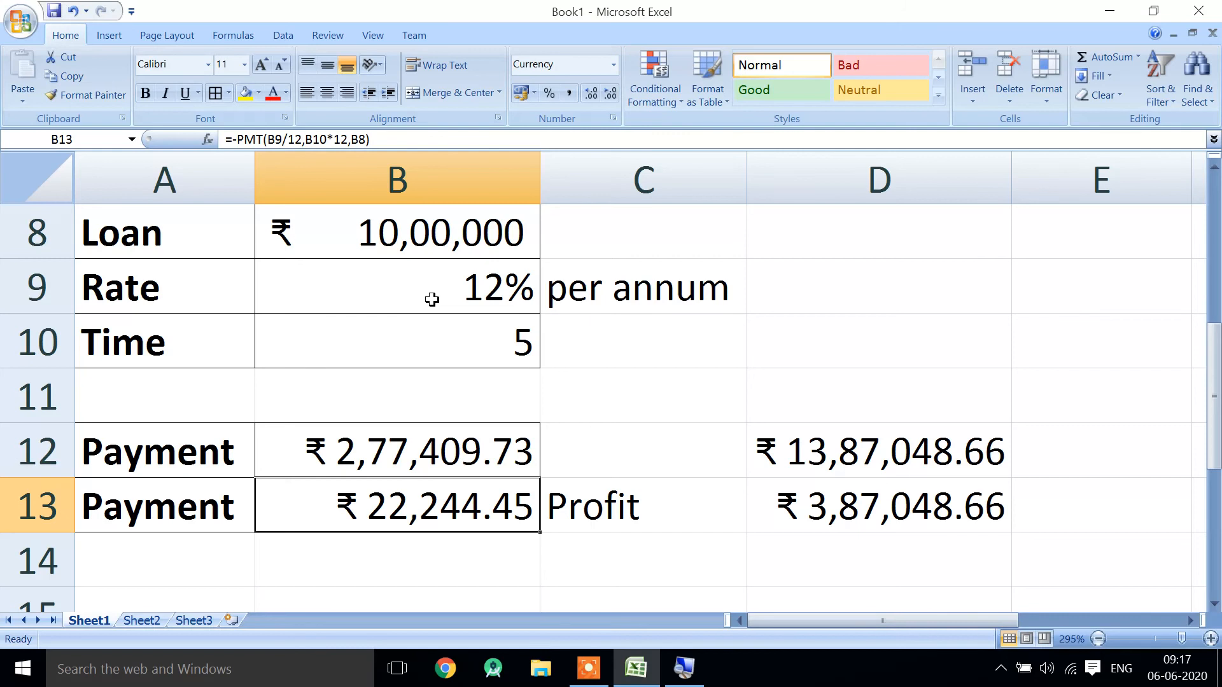
pyautogui.press('Down')
pyautogui.press('Down')
pyautogui.press('Down')
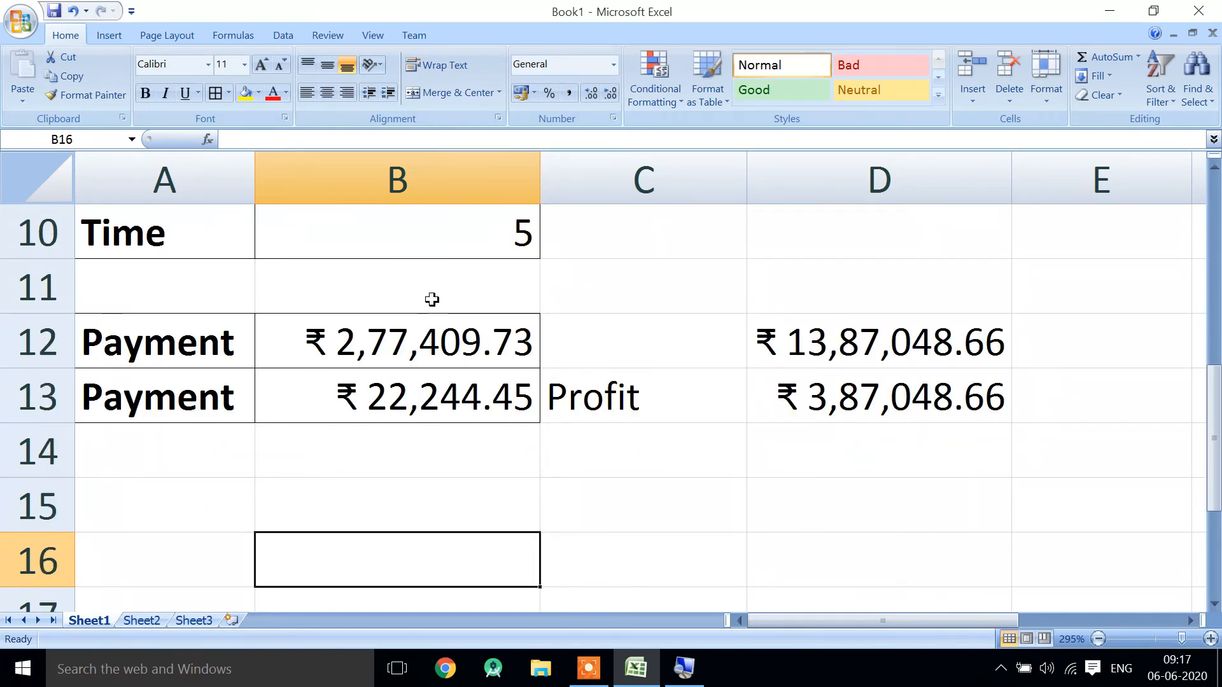
pyautogui.press('Up')
pyautogui.press('Right')
pyautogui.press('Right')
pyautogui.press('Left')
pyautogui.press('Up')
pyautogui.press('Left')
pyautogui.press('Up')
pyautogui.press('Up')
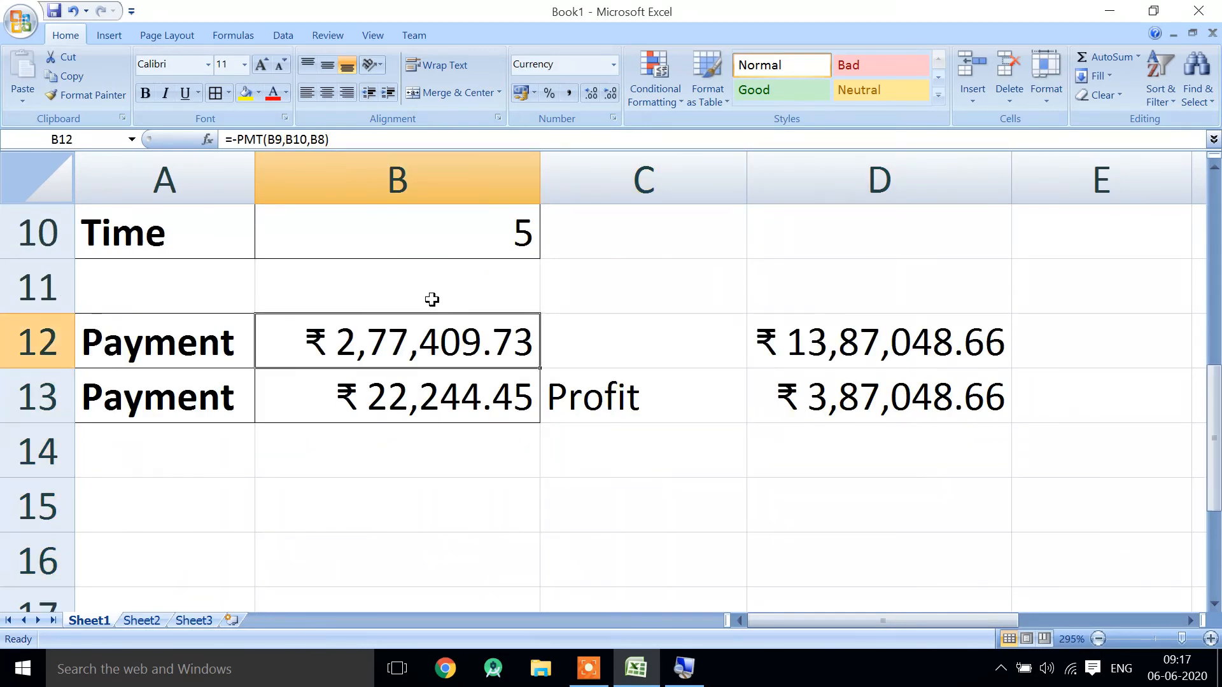
pyautogui.press('Down')
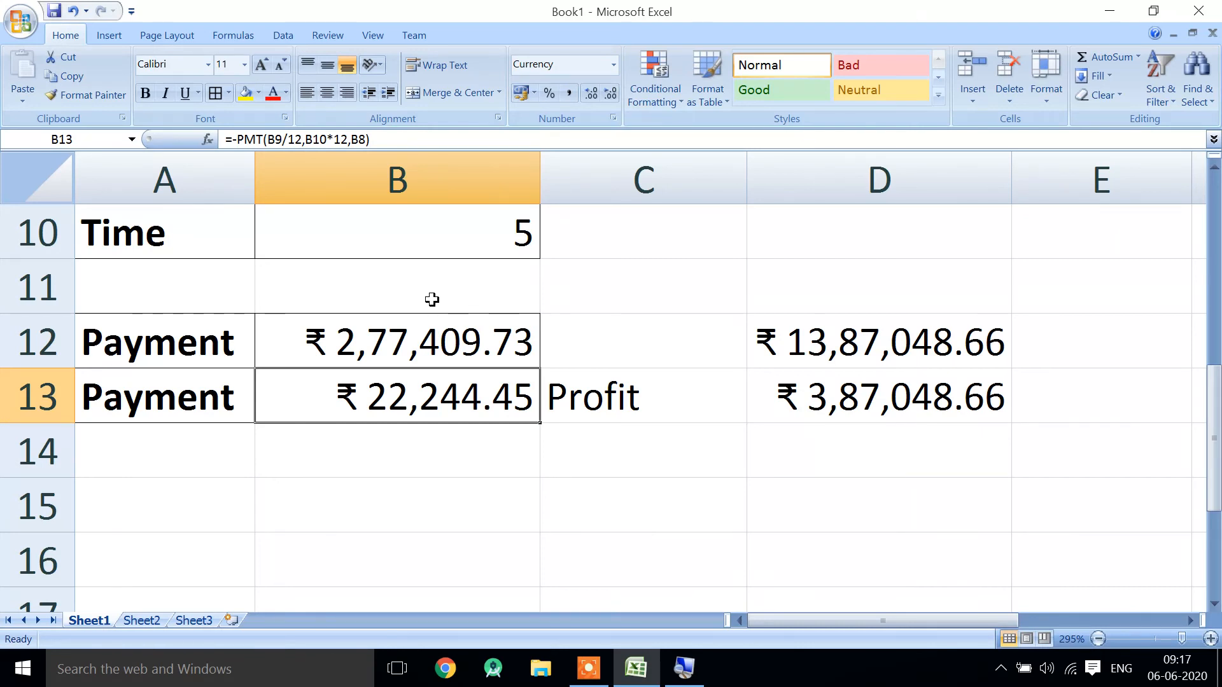
# - Calculate the total repayment from the monthly payment in D15 with the formula =B13*12*5
pyautogui.press('Down')
pyautogui.press('Down')
pyautogui.press('Right')
pyautogui.press('Right')
pyautogui.write('=')
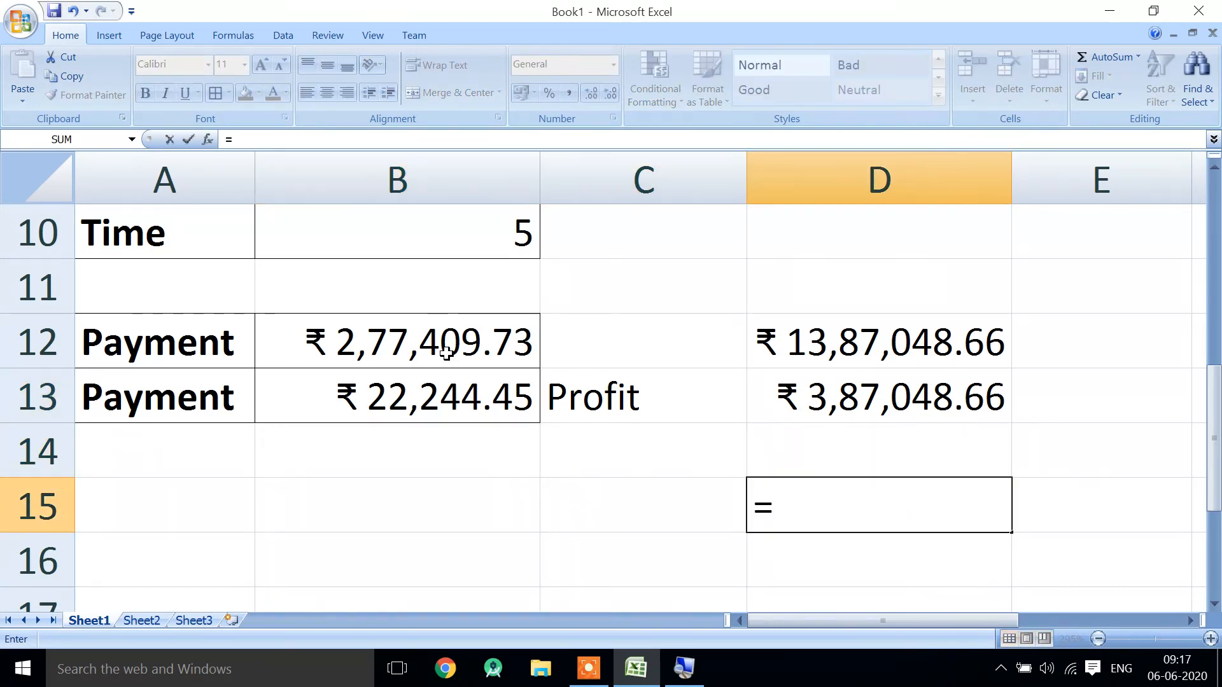
pyautogui.click(465, 403)
pyautogui.write('*12*5')
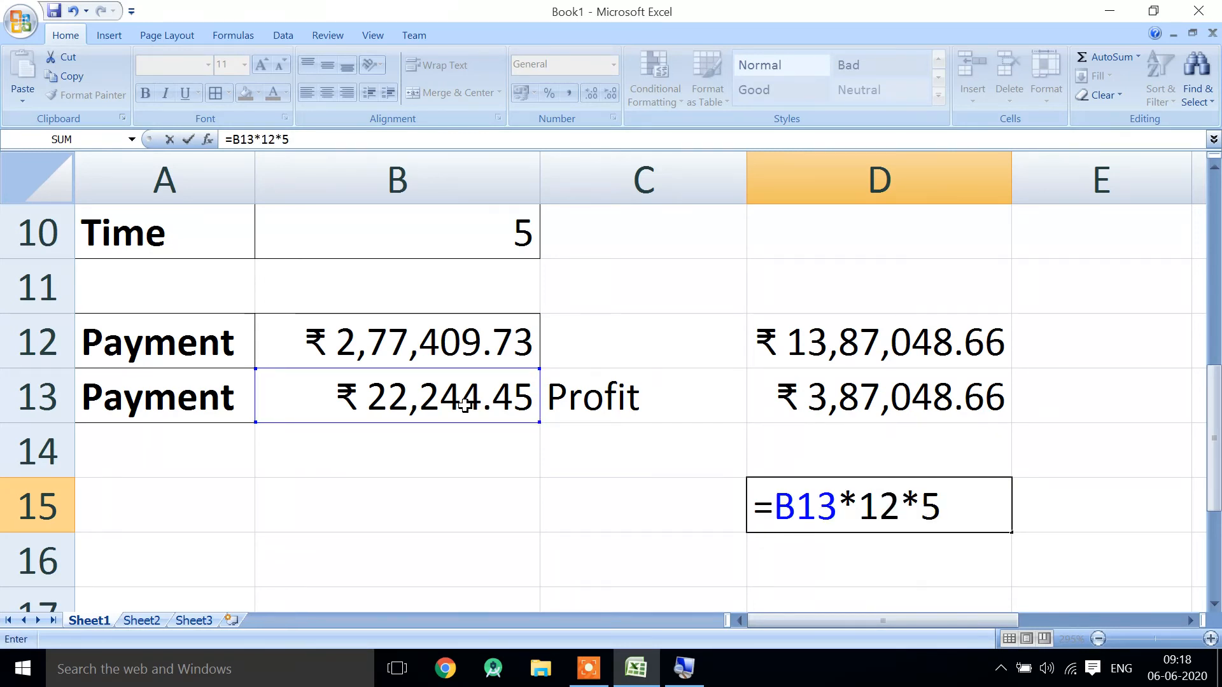
pyautogui.press('Tab')
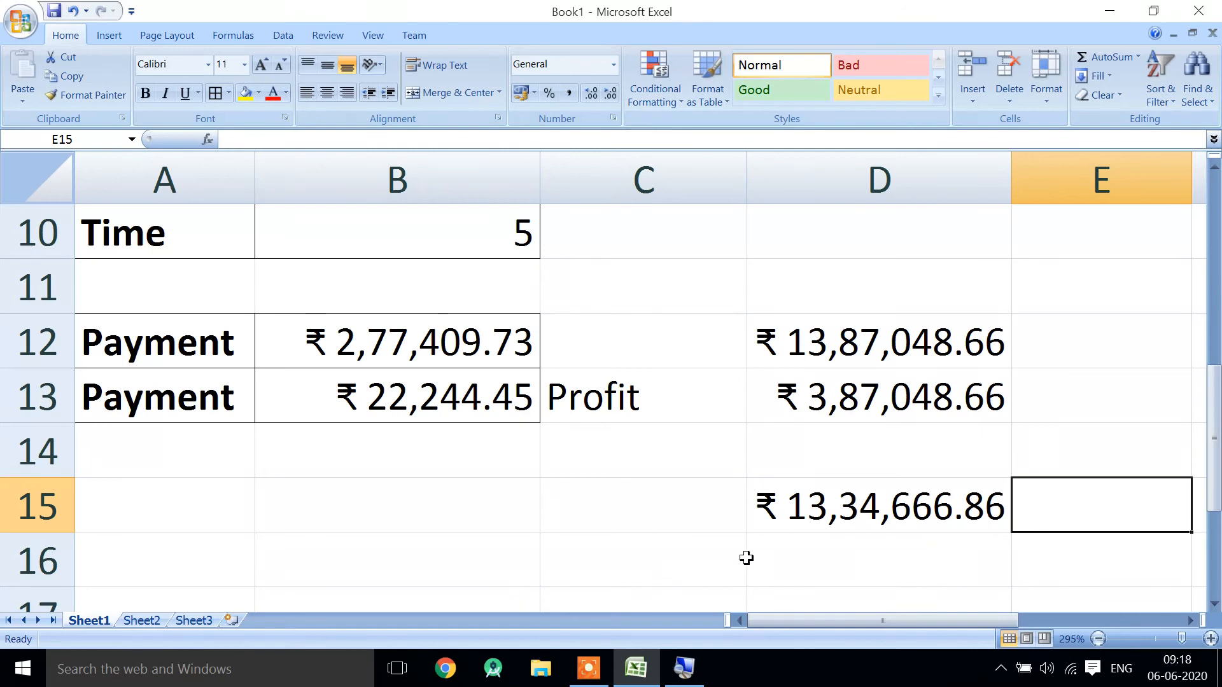
# - Check the total repayment formula in D15 without changing it
pyautogui.click(747, 557)
pyautogui.doubleClick(843, 509)
pyautogui.click(973, 502)
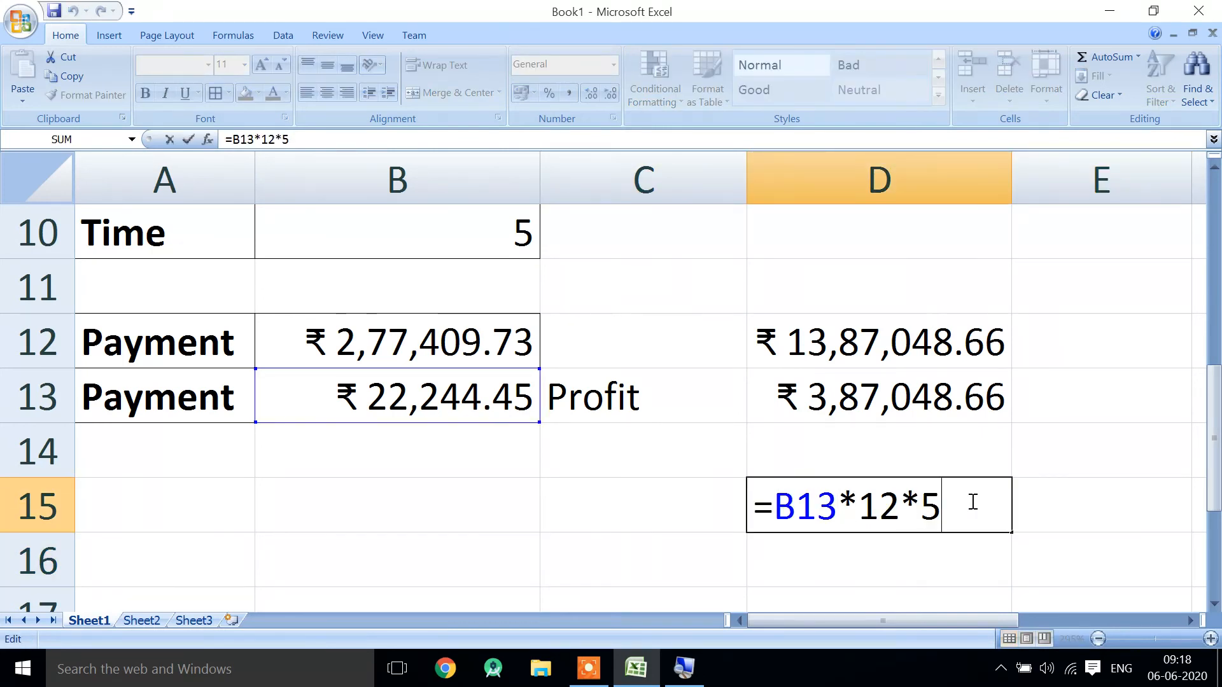
pyautogui.press('Return')
pyautogui.click(728, 514)
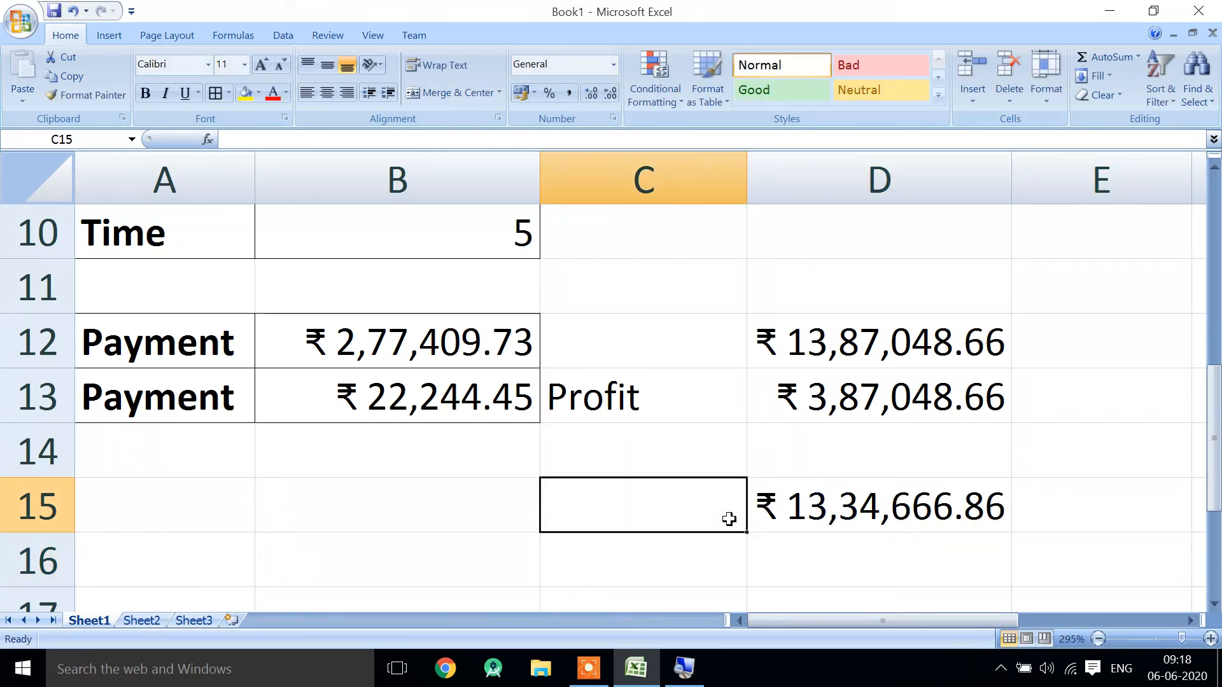
# - Label the yearly-based total repayment by entering "Final Payment" in C12
pyautogui.click(872, 515)
pyautogui.click(675, 358)
pyautogui.write('Final Payment')
pyautogui.press('Return')
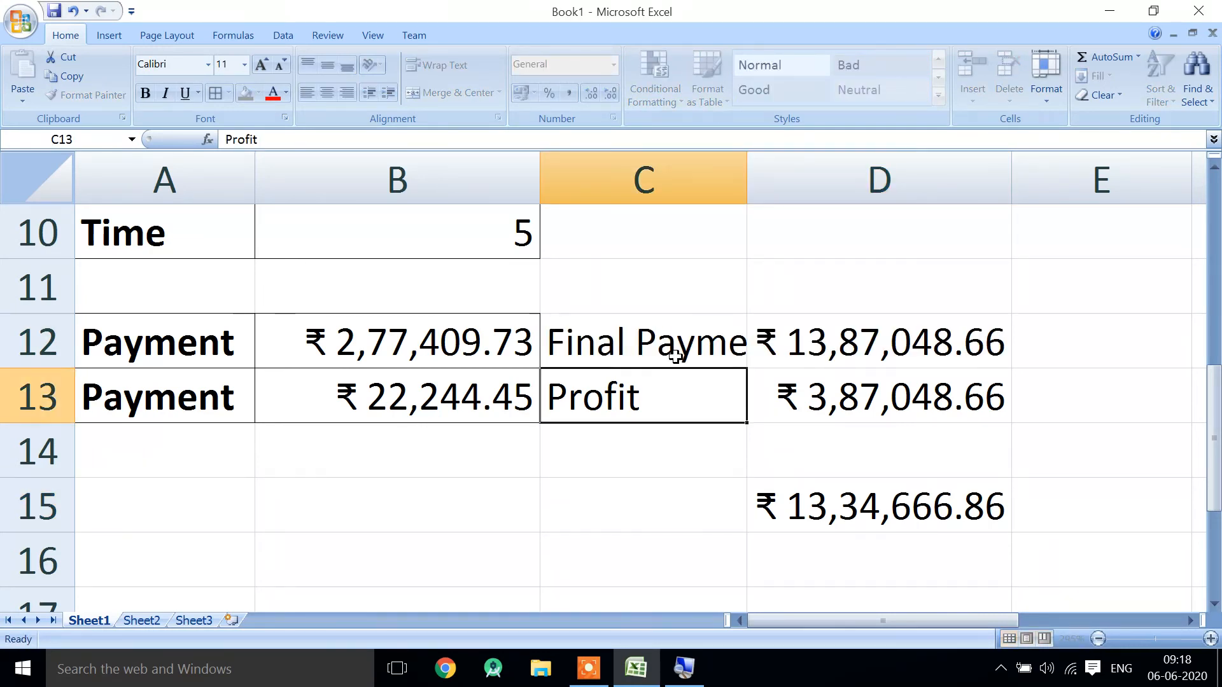
# - Label the monthly-based total by entering "Final Payment" in C15 and autofit the width of column C
pyautogui.press('Down')
pyautogui.press('Down')
pyautogui.write('Final Paym')
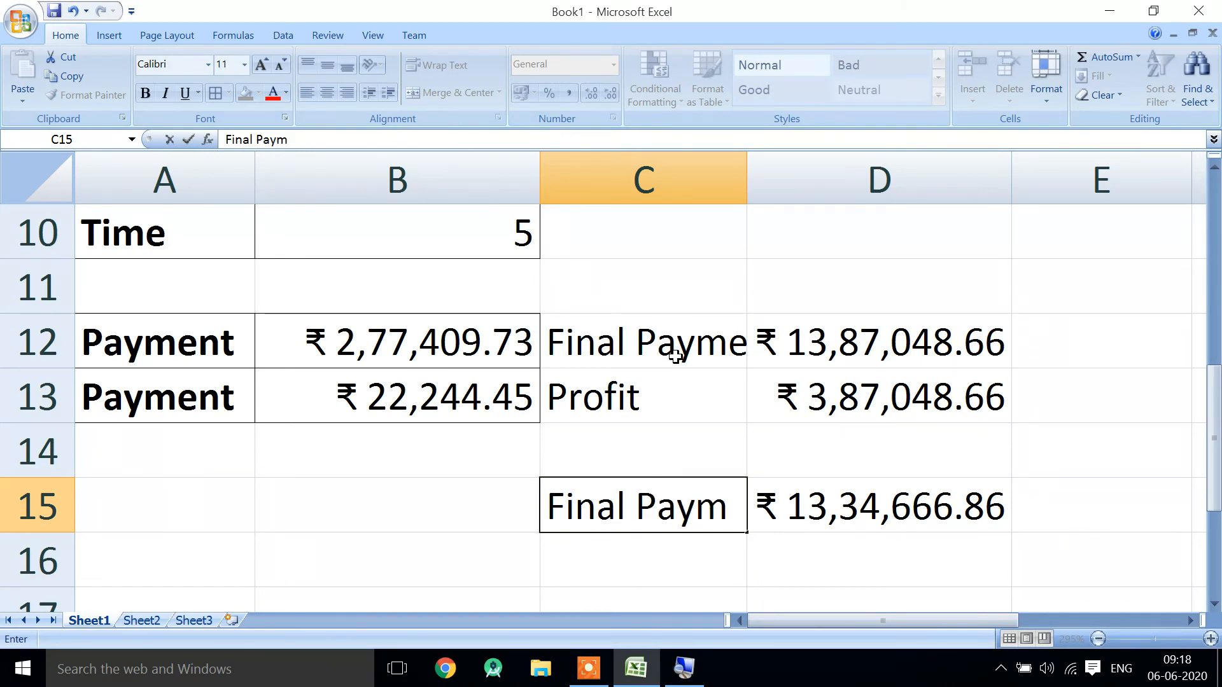
pyautogui.write('ent')
pyautogui.press('Return')
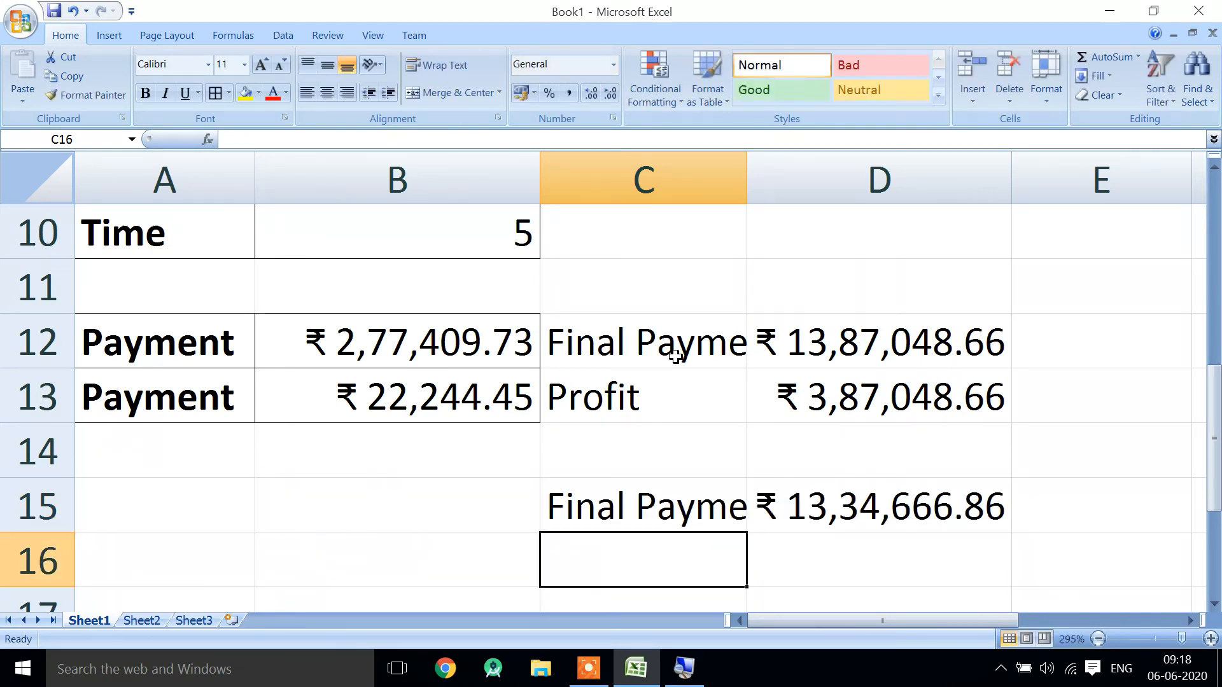
pyautogui.doubleClick(747, 171)
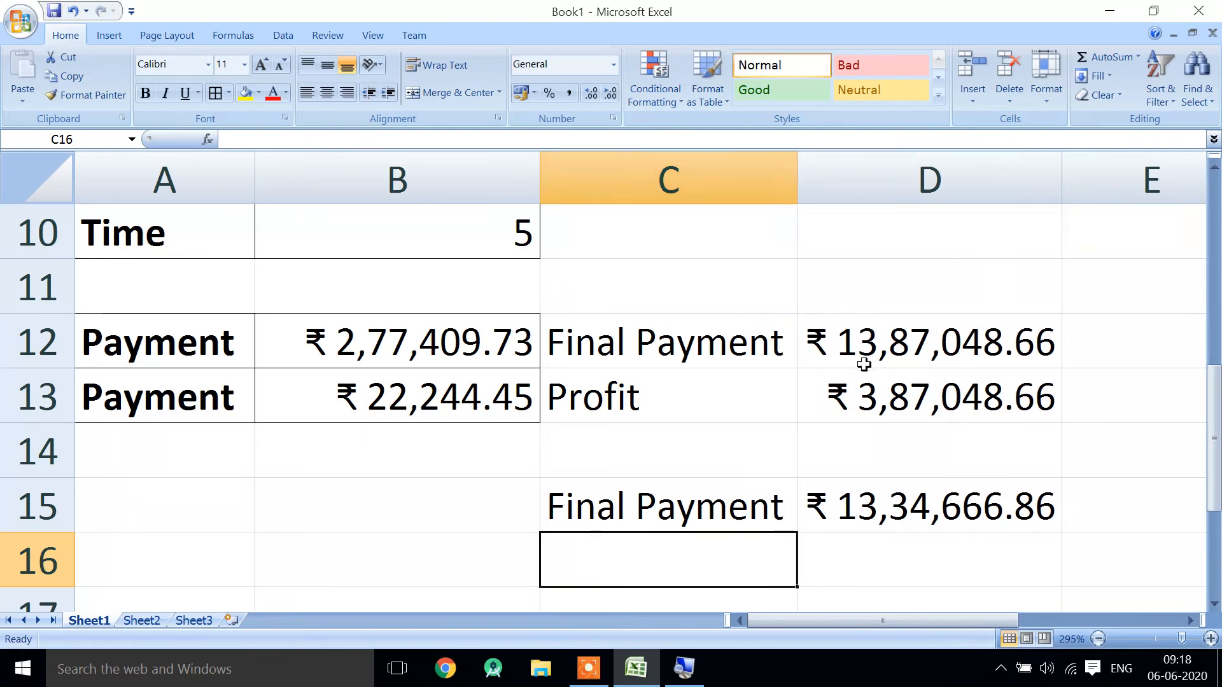
# - Compare the total repayment in D12 with the one in D15
pyautogui.moveTo(867, 345); pyautogui.dragTo(894, 492)
pyautogui.click(893, 492)
pyautogui.click(887, 338)
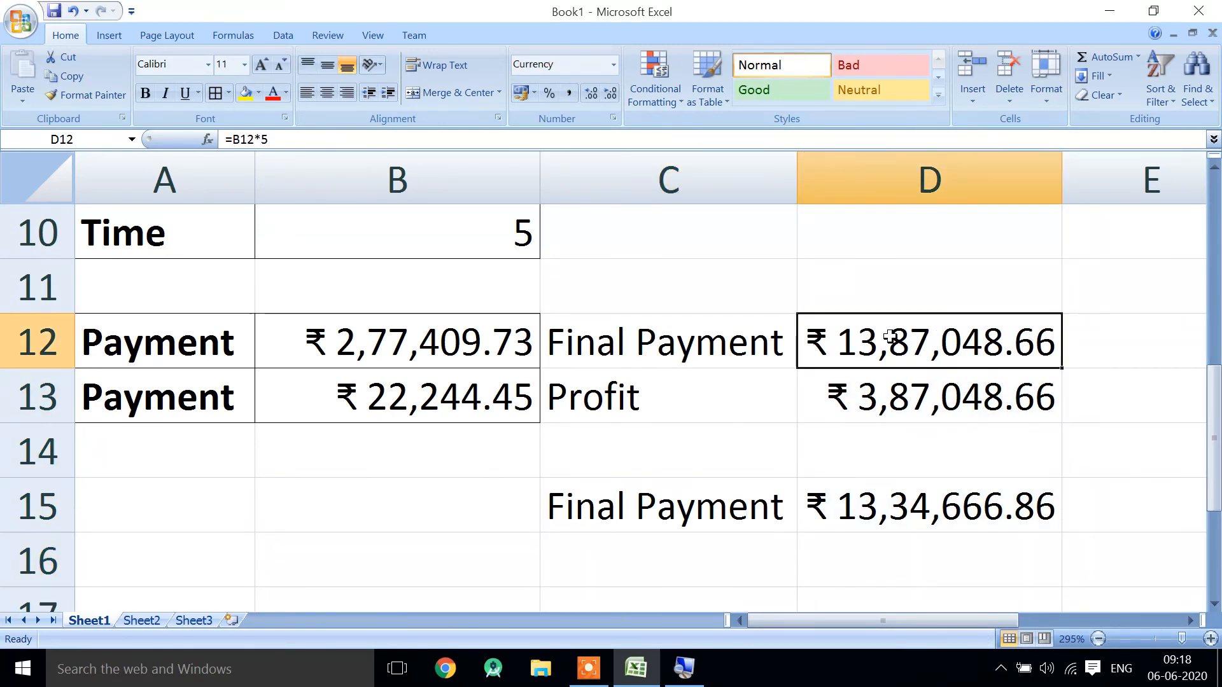
pyautogui.click(897, 506)
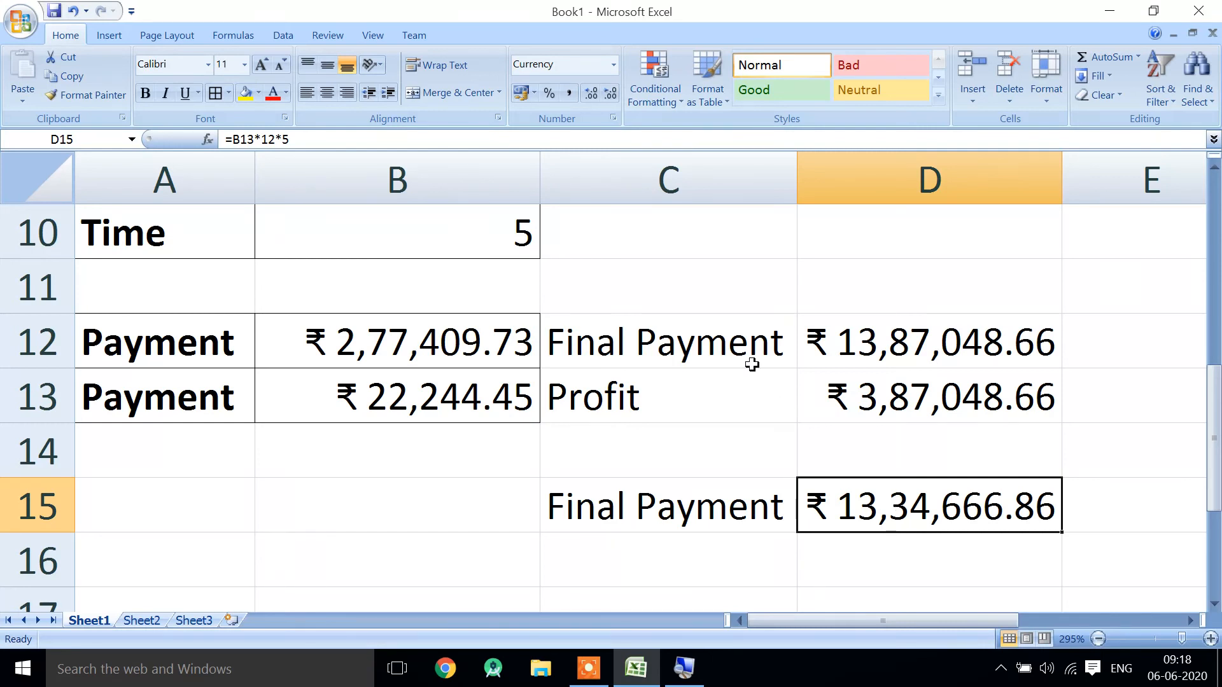
# - Apply all borders to the ranges C12:D13 and C15:D16
pyautogui.moveTo(750, 357); pyautogui.dragTo(868, 387)
pyautogui.click(216, 94)
pyautogui.click(662, 445)
pyautogui.click(710, 509)
pyautogui.moveTo(709, 509); pyautogui.dragTo(853, 576)
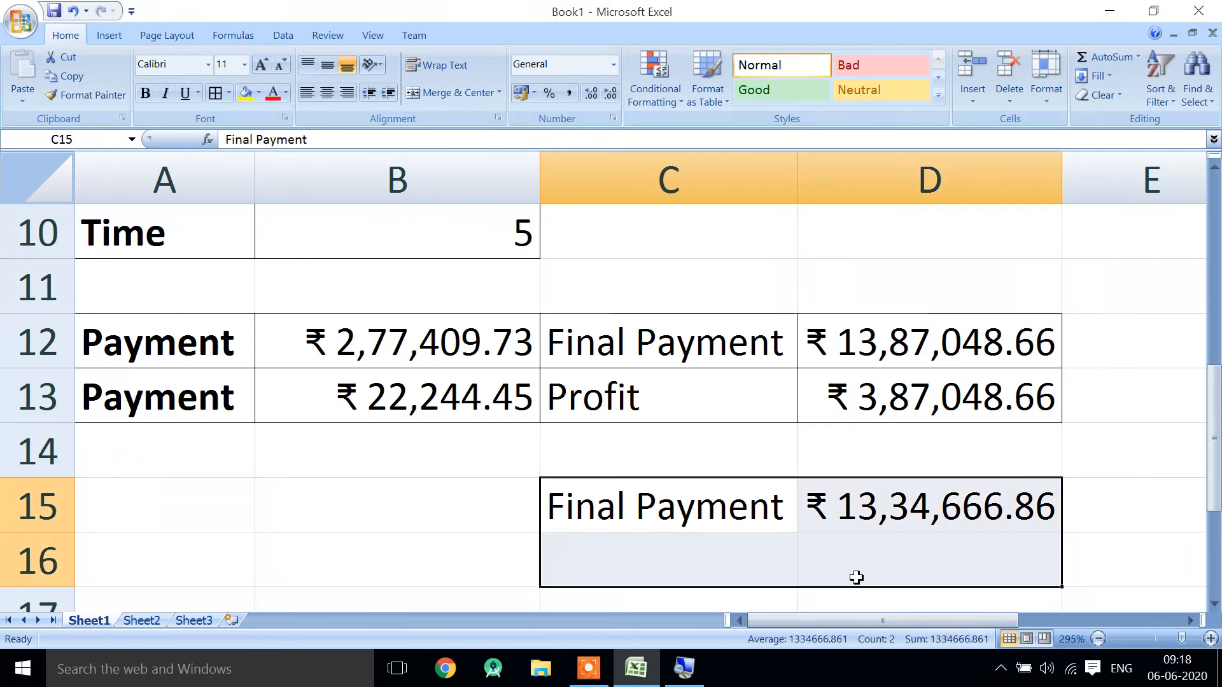
pyautogui.click(216, 94)
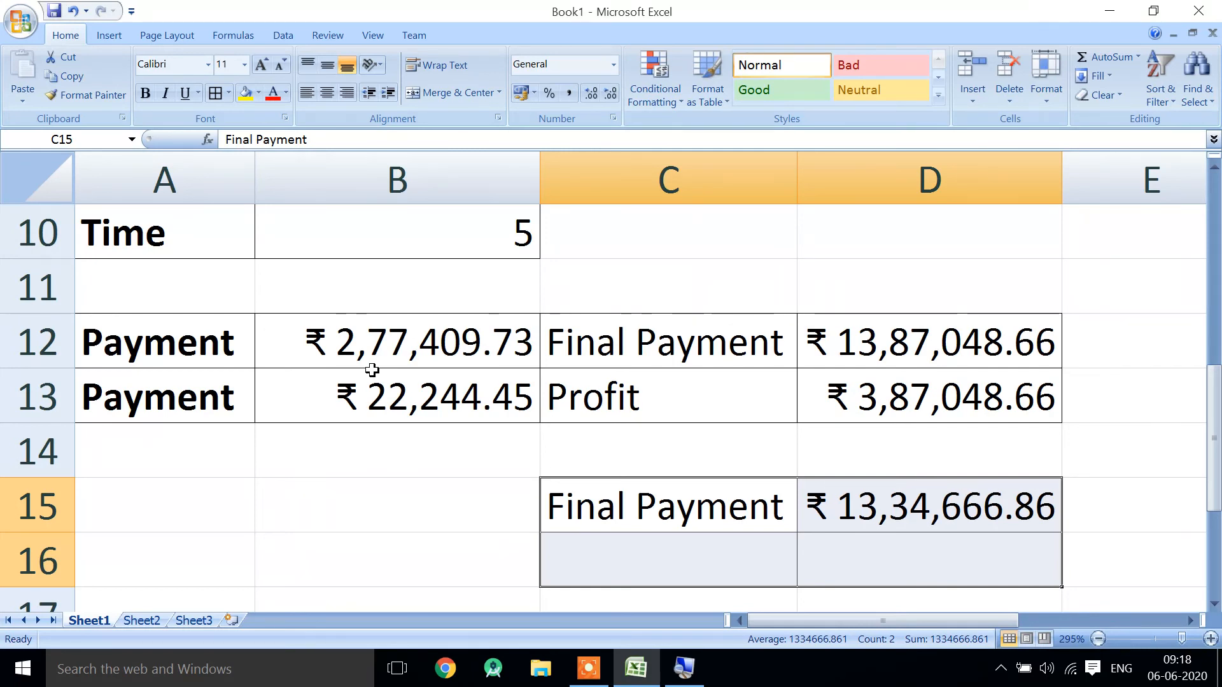
# - Enter the label "Profit" in C16 below the second Final Payment label
pyautogui.press('Down')
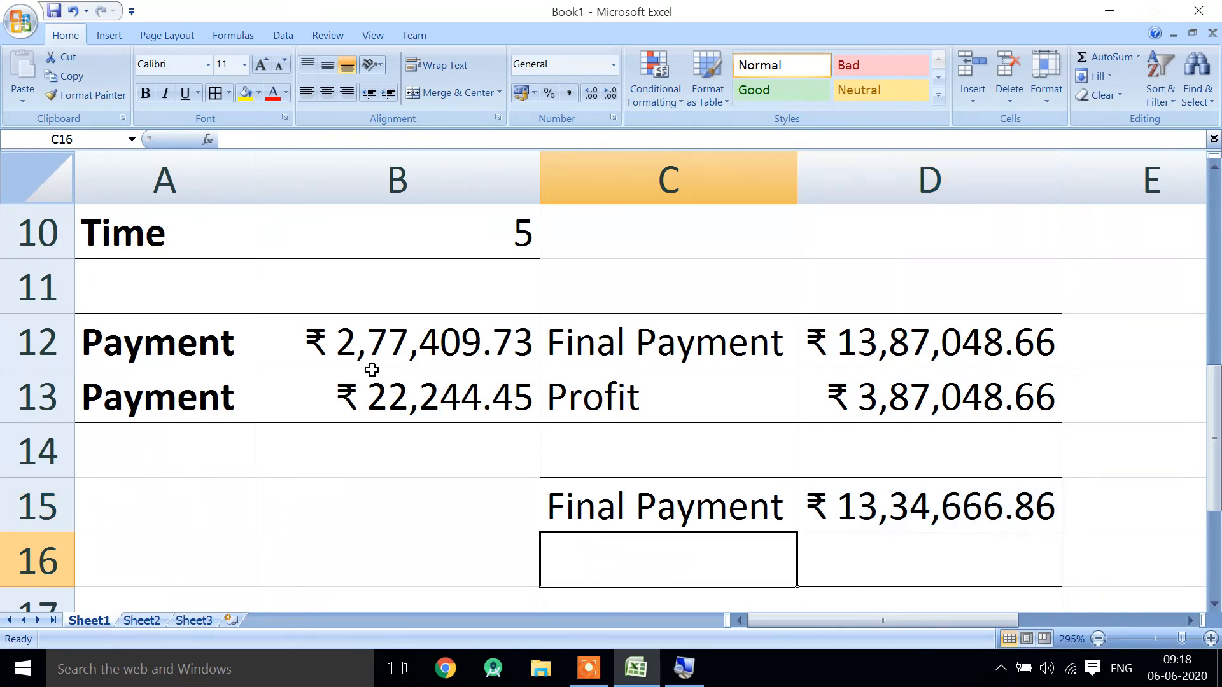
pyautogui.scroll(-1, 372, 369)
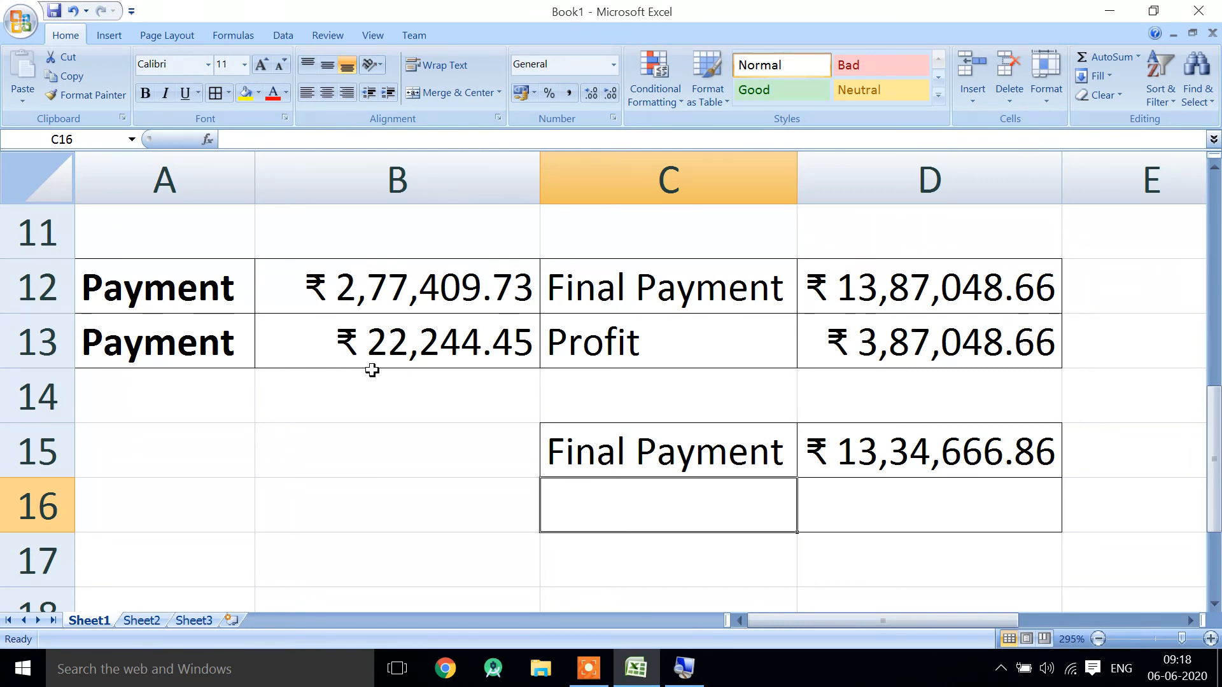
pyautogui.write('Profit')
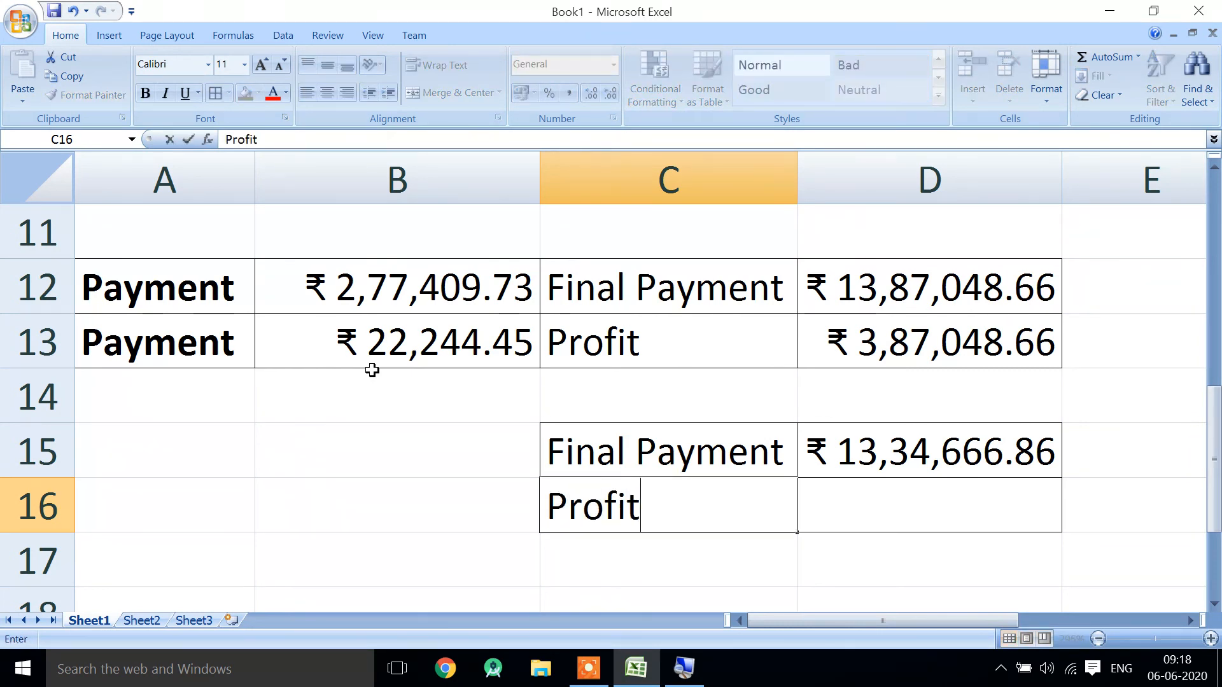
pyautogui.press('Tab')
pyautogui.press('Up')
pyautogui.write('=')
pyautogui.press('Left')
pyautogui.press('Up')
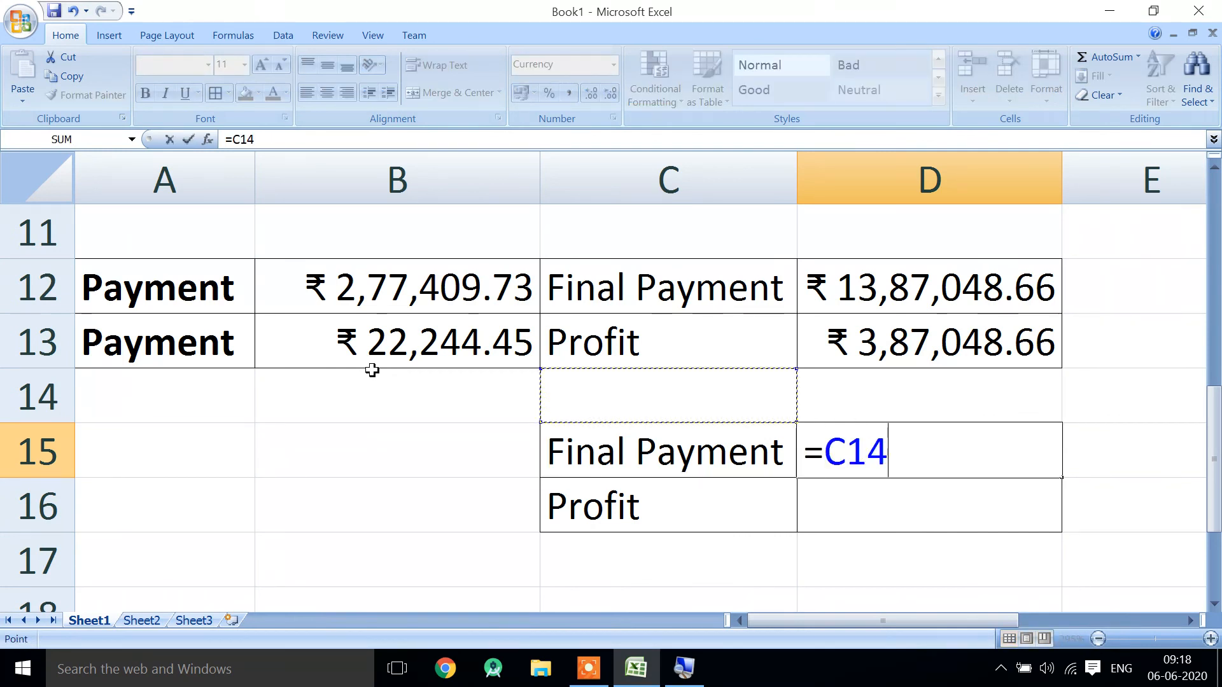
pyautogui.press('Up')
pyautogui.press('Up')
pyautogui.press('Right')
pyautogui.press('Right')
pyautogui.press('Down')
pyautogui.press('Left')
pyautogui.press('Down')
pyautogui.press('Up')
pyautogui.press('Return')
pyautogui.write('=')
pyautogui.press('Up')
pyautogui.write('-')
pyautogui.press('Up')
pyautogui.press('Up')
pyautogui.press('Up')
pyautogui.press('Left')
pyautogui.press('Left')
pyautogui.press('Up')
pyautogui.press('Down')
pyautogui.press('BackSpace')
pyautogui.press('BackSpace')
pyautogui.press('BackSpace')
pyautogui.press('BackSpace')
pyautogui.press('BackSpace')
pyautogui.press('BackSpace')
pyautogui.press('Escape')
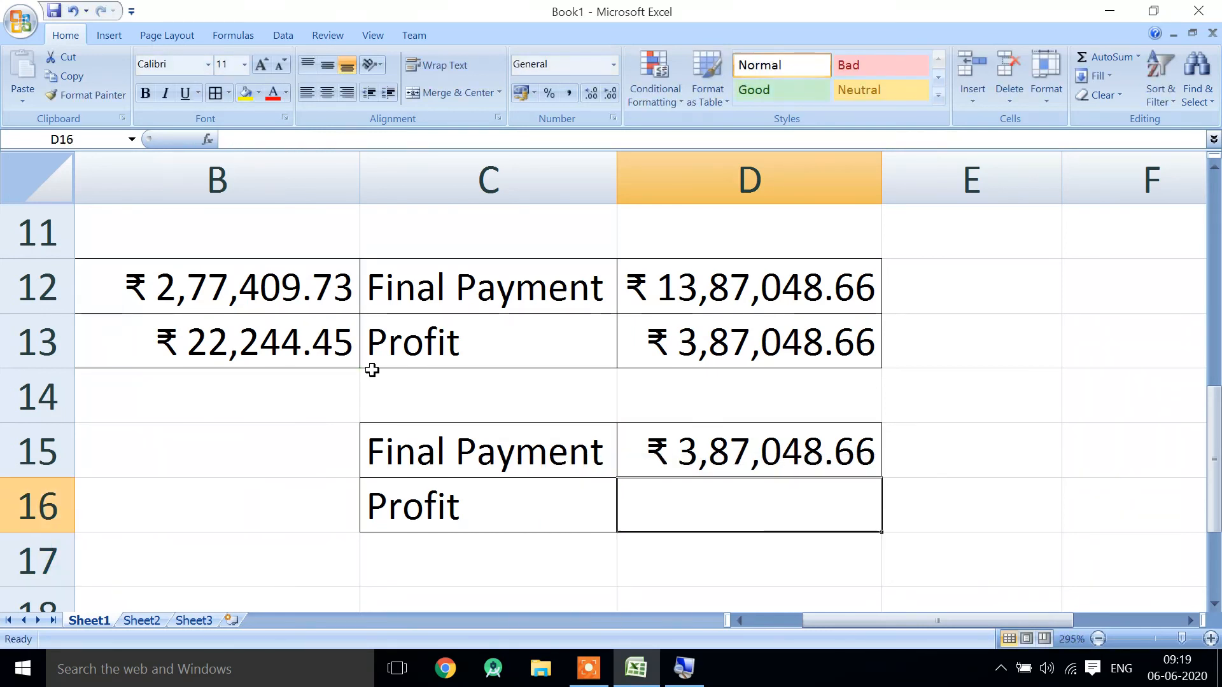
# - Undo the accidental overwrite of the total repayment formula in D15
pyautogui.press('Up')
pyautogui.doubleClick(823, 447)
pyautogui.press('Return')
pyautogui.hotkey('ctrl', 'z')
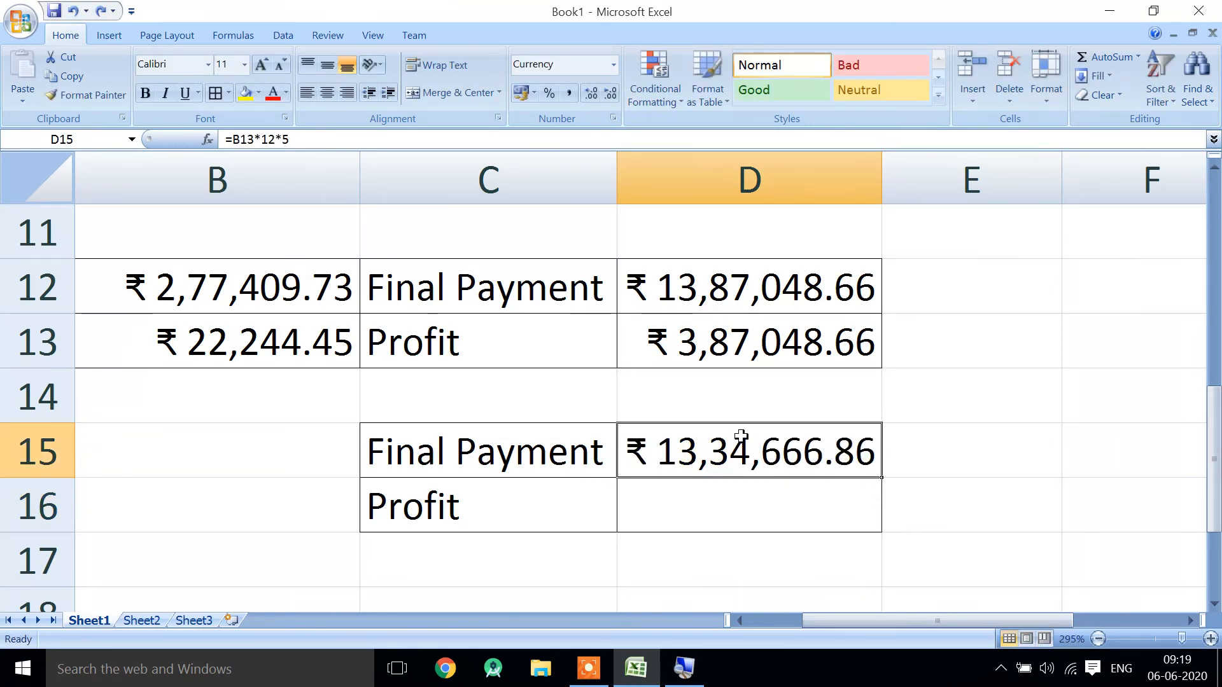
pyautogui.press('alt')
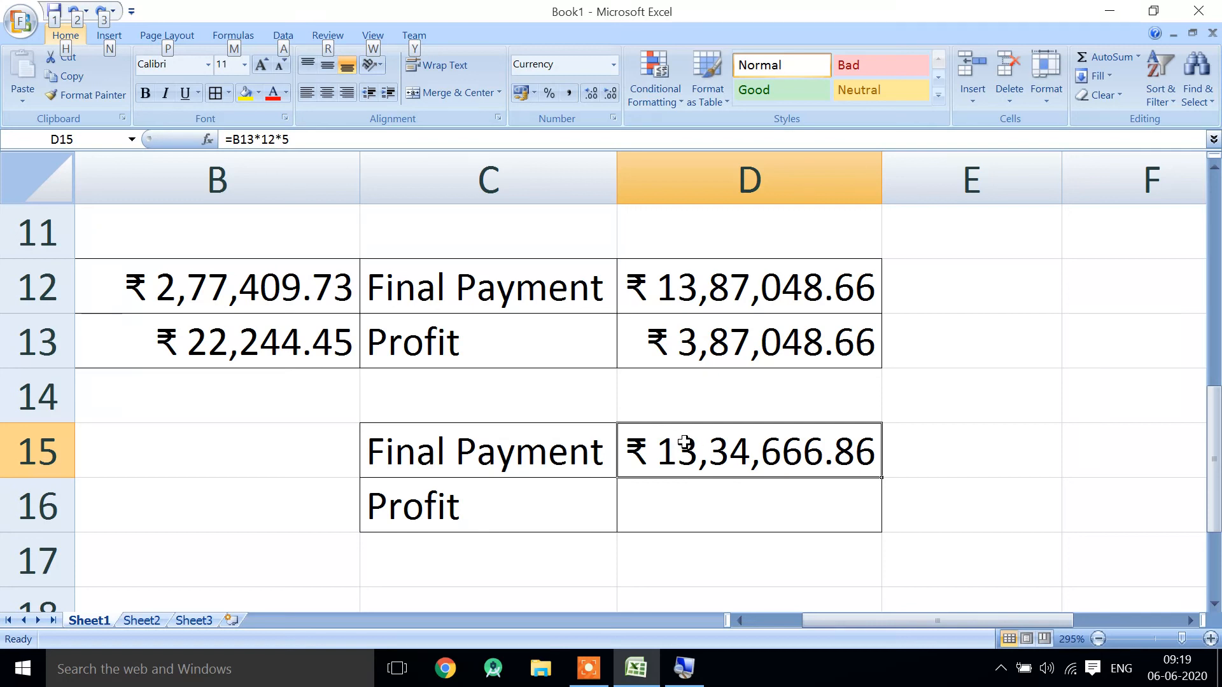
# - Calculate the profit in D16 by subtracting the loan amount from the final payment with =D15-B8
pyautogui.click(746, 501)
pyautogui.write('=')
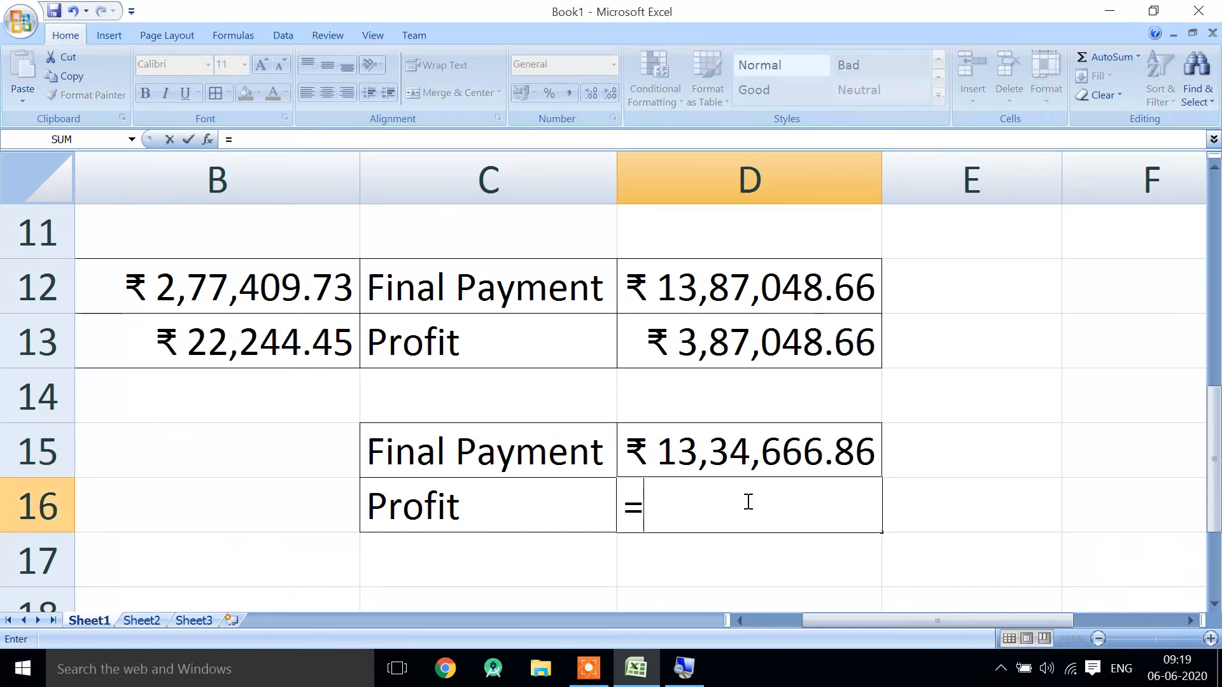
pyautogui.click(699, 463)
pyautogui.write('-')
pyautogui.press('Up')
pyautogui.press('Left')
pyautogui.press('Left')
pyautogui.press('Up')
pyautogui.press('Up')
pyautogui.press('Up')
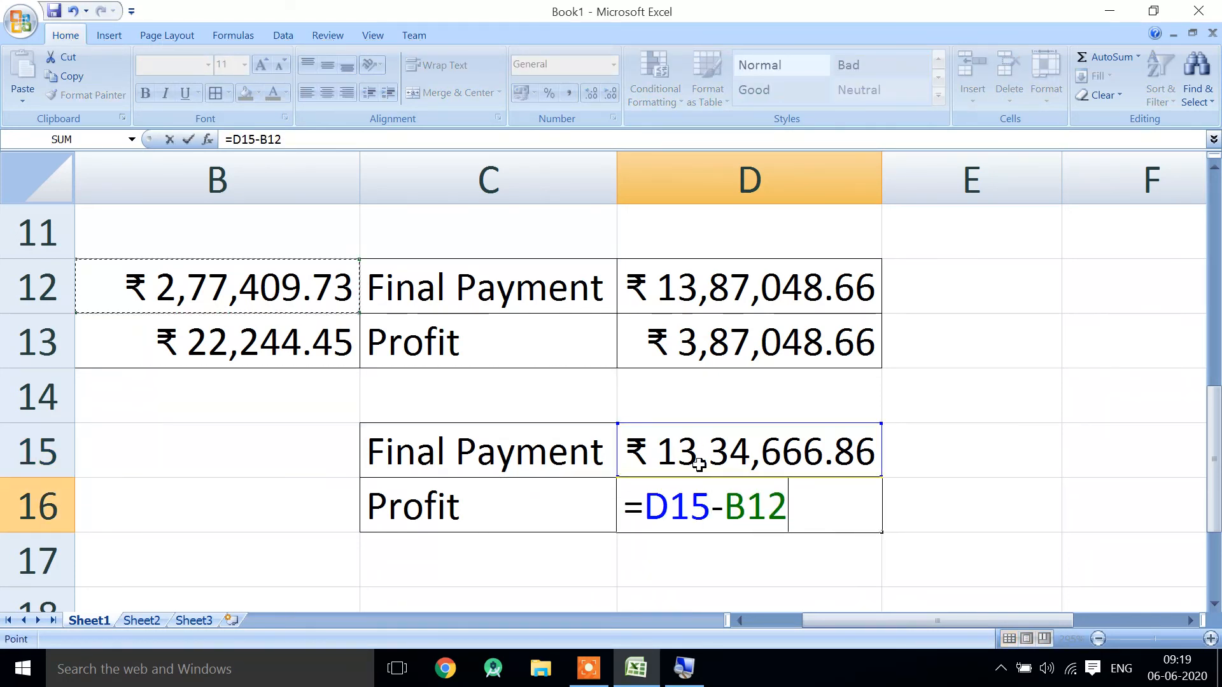
pyautogui.press('Up')
pyautogui.press('Up')
pyautogui.press('Up')
pyautogui.press('Up')
pyautogui.press('Return')
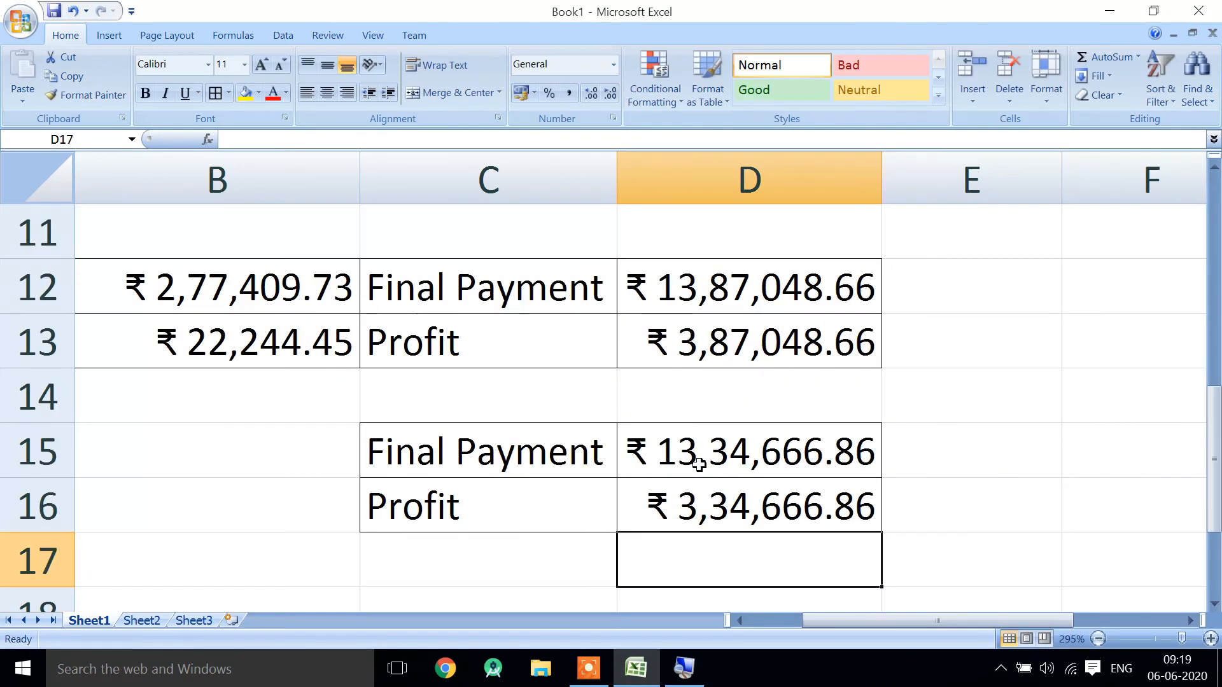
pyautogui.press('Return')
pyautogui.click(698, 464)
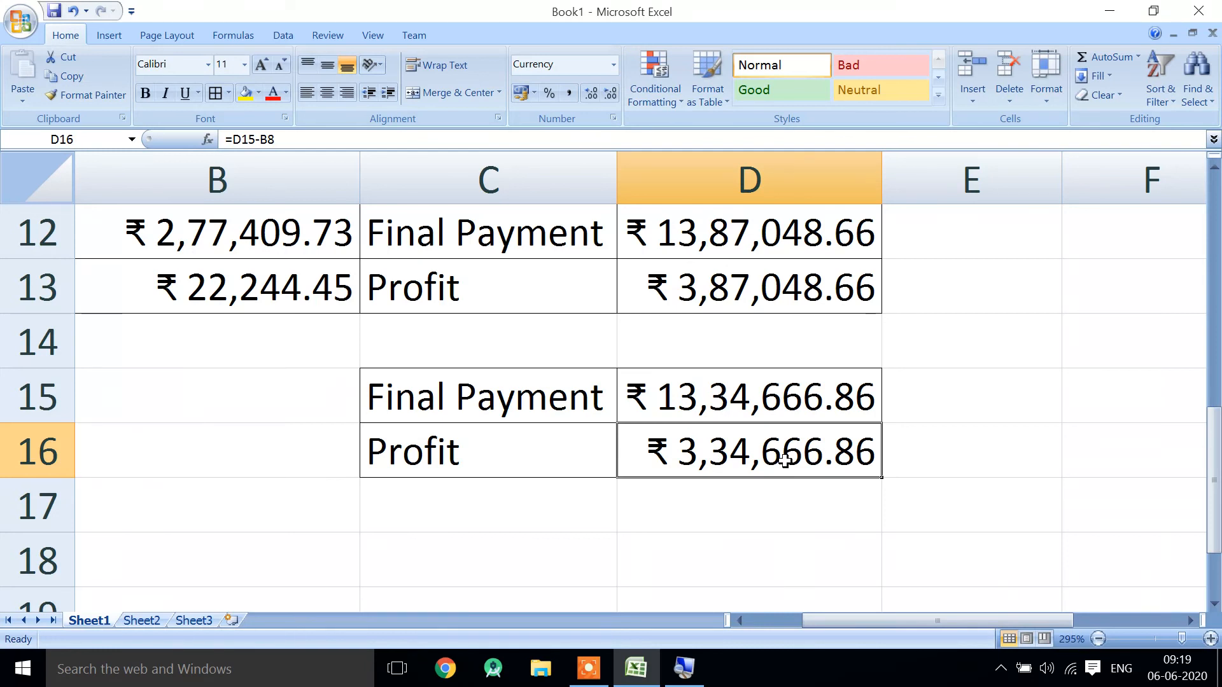
pyautogui.scroll(-7, 784, 461)
pyautogui.click(573, 438)
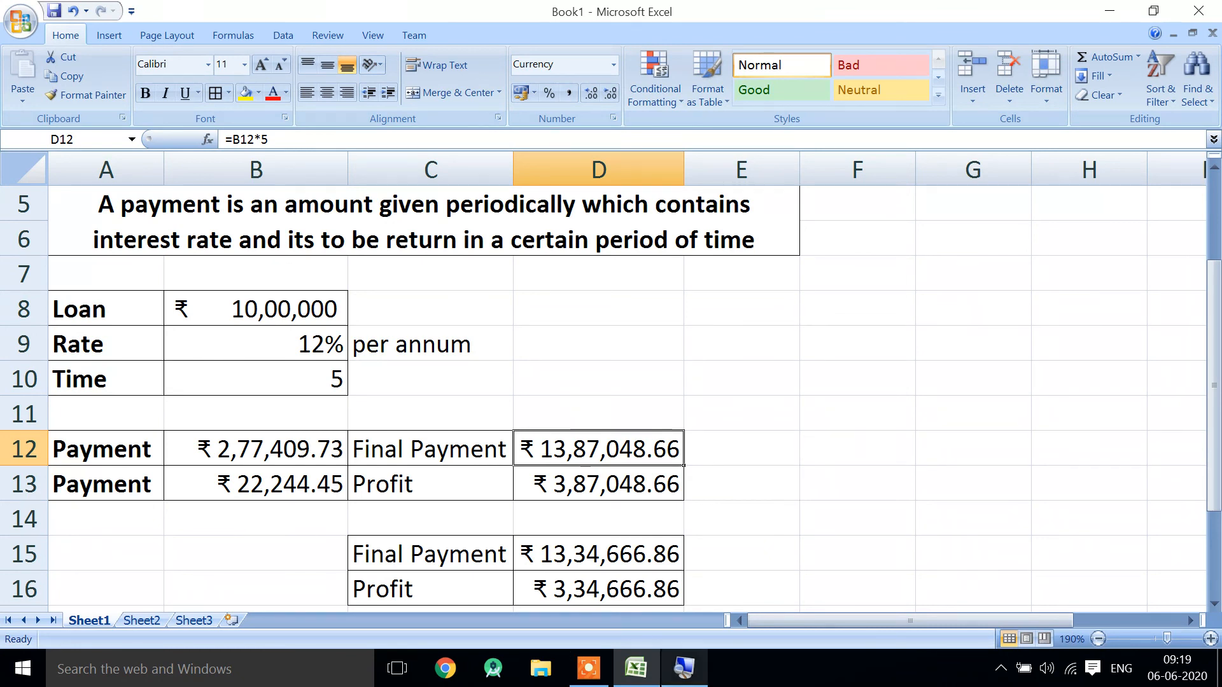
pyautogui.click(580, 681)
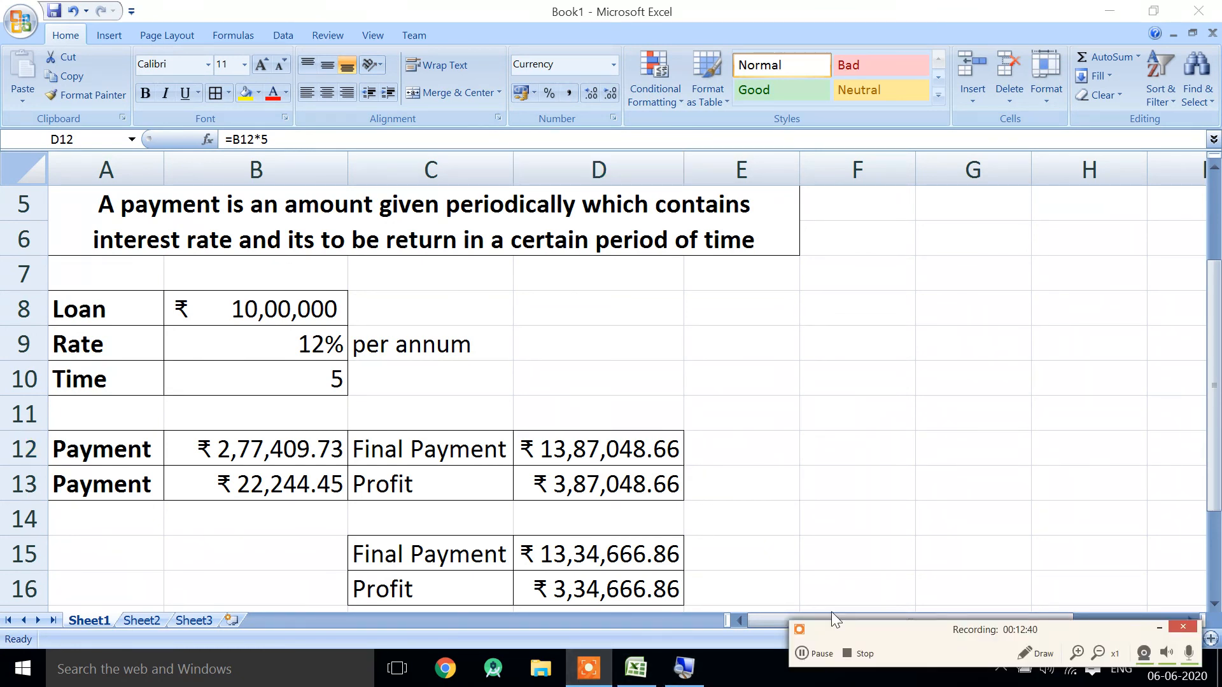